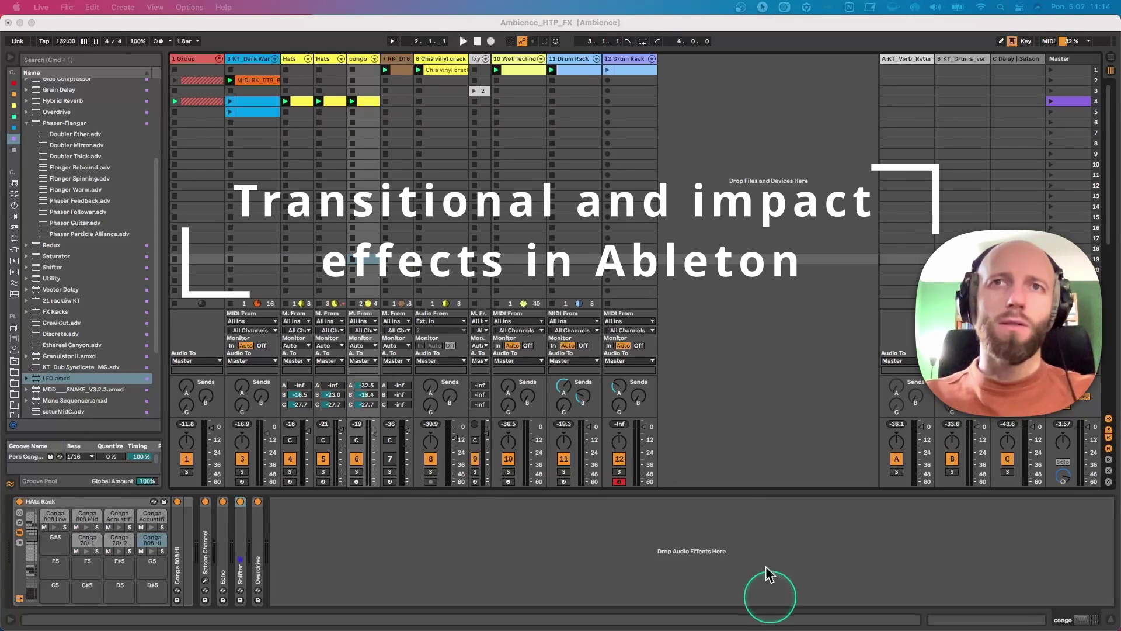
Step: Play the set and launch the clips on Drum Rack tracks 11 and 12 to hear the effects
click(738, 381)
key(space)
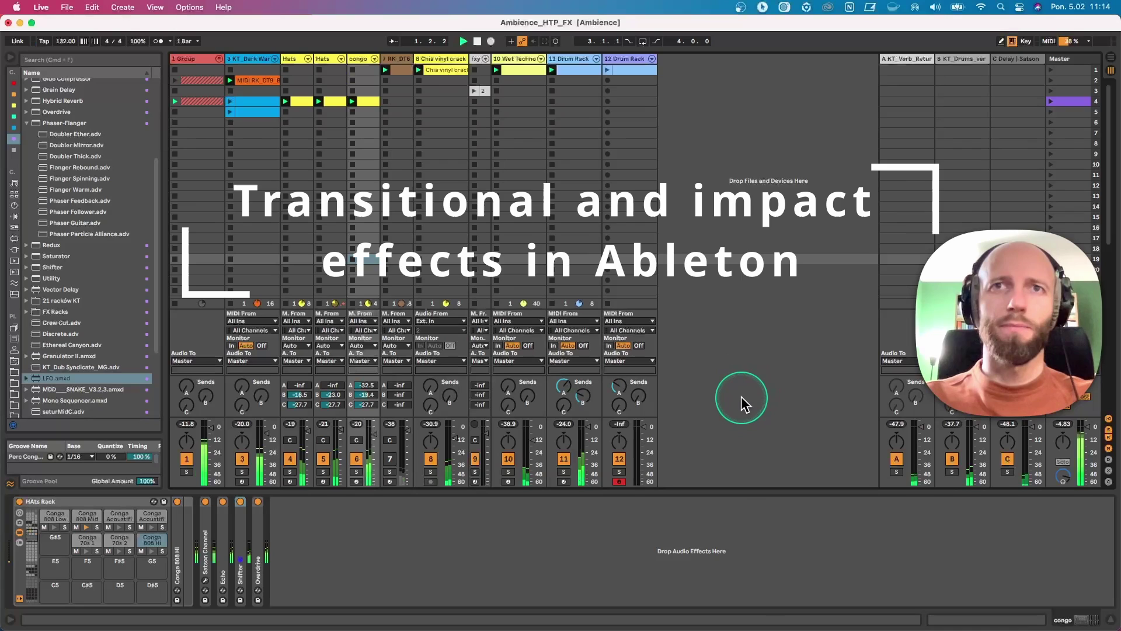
click(552, 303)
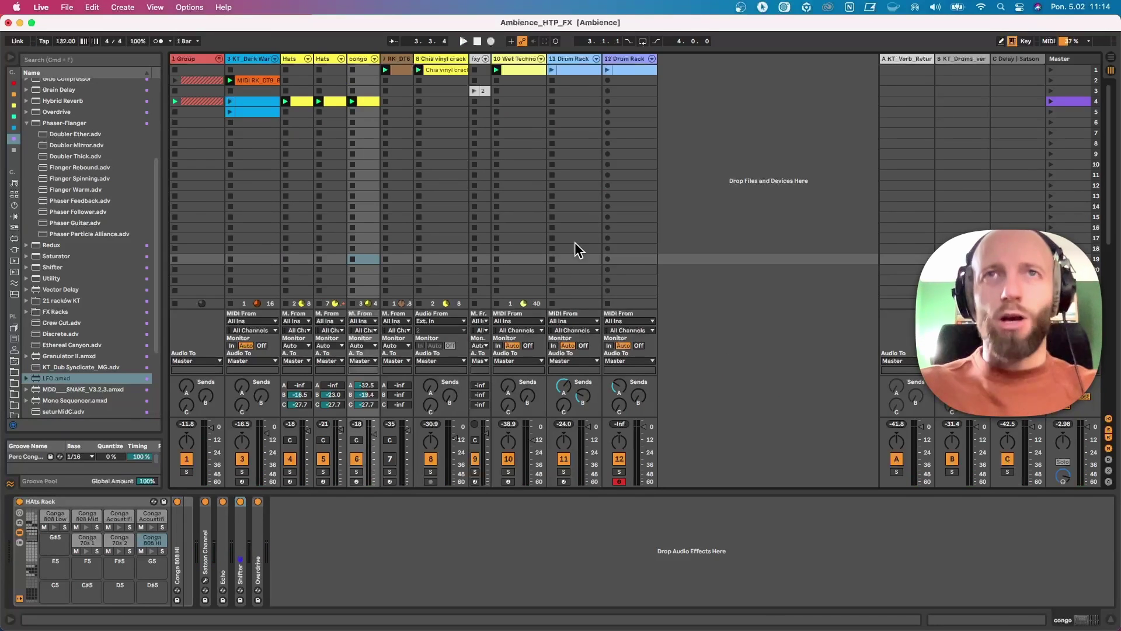
click(550, 70)
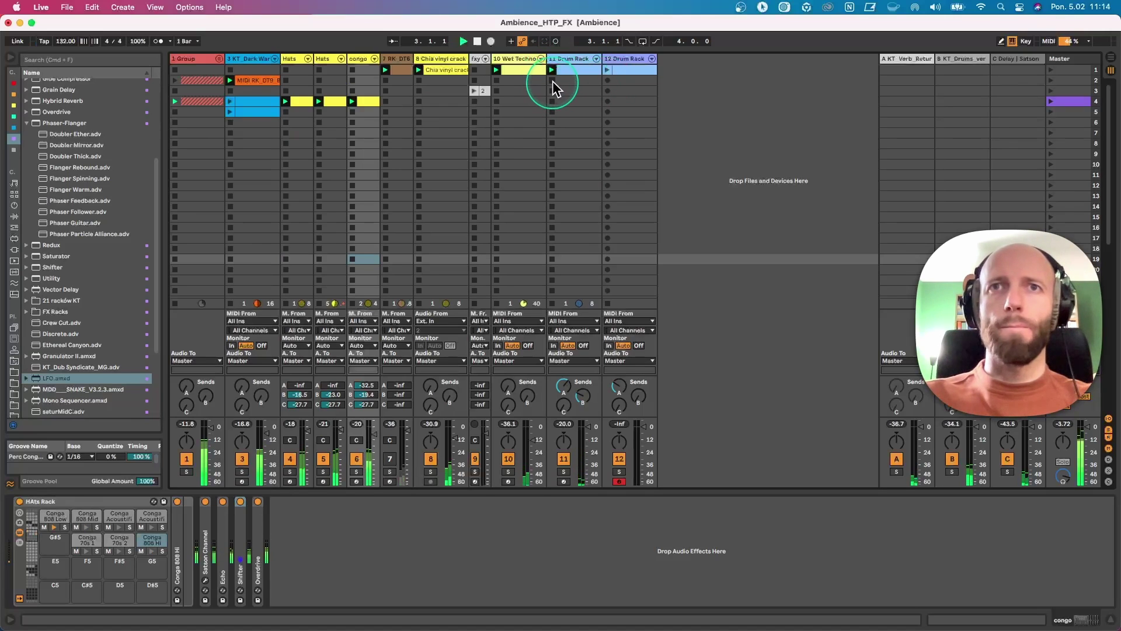
click(607, 70)
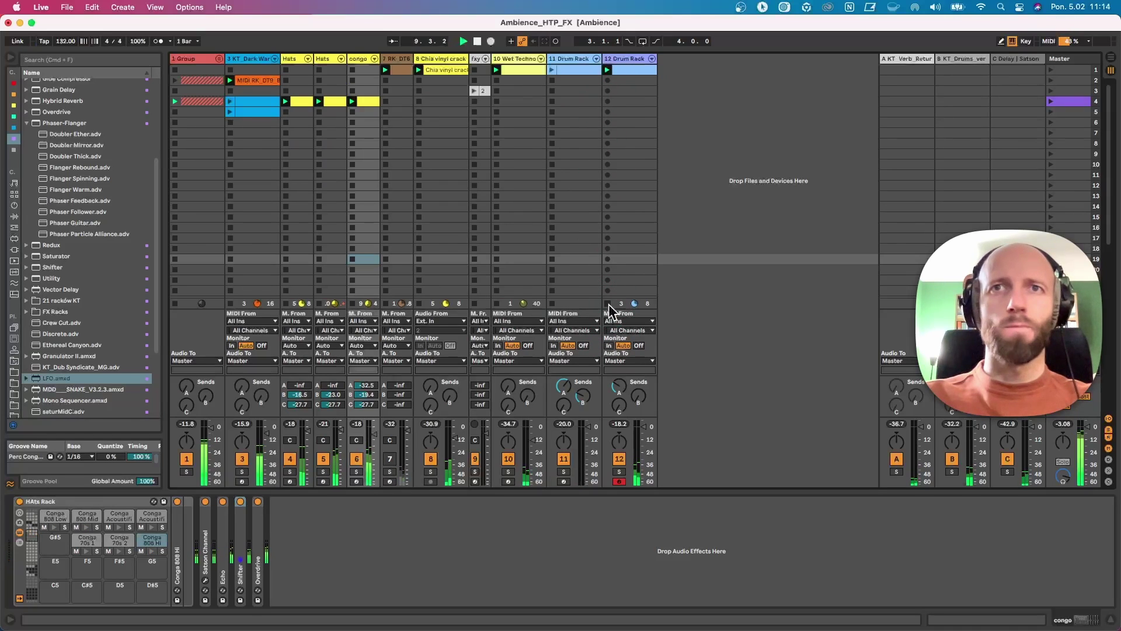
Step: Insert a new MIDI track after the 12 Drum Rack track
click(640, 73)
right_click(690, 67)
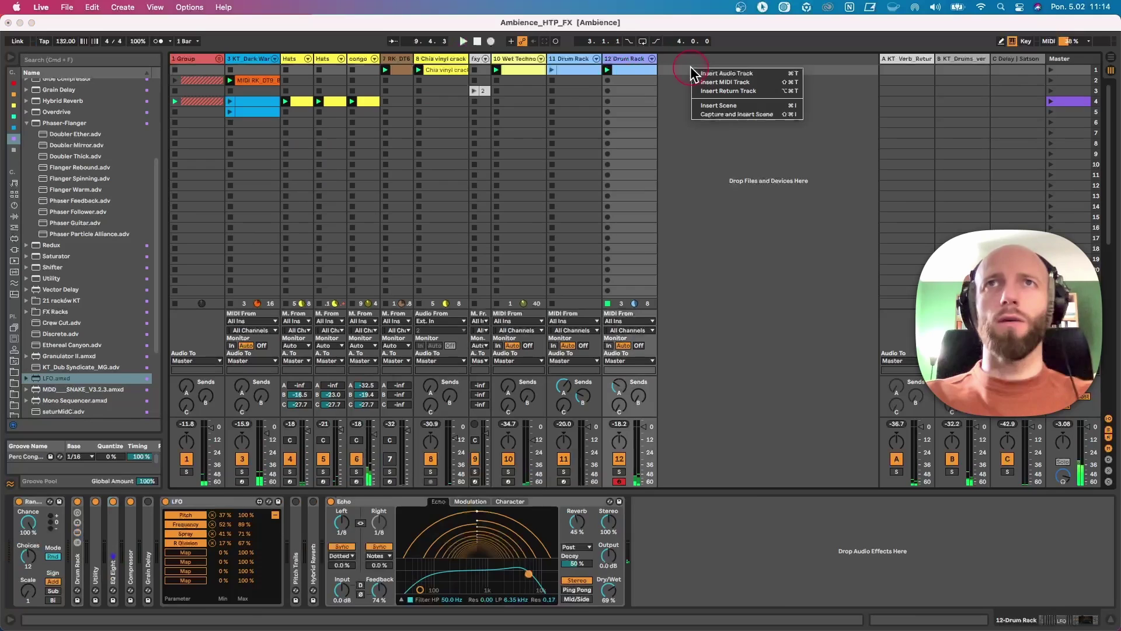
click(722, 82)
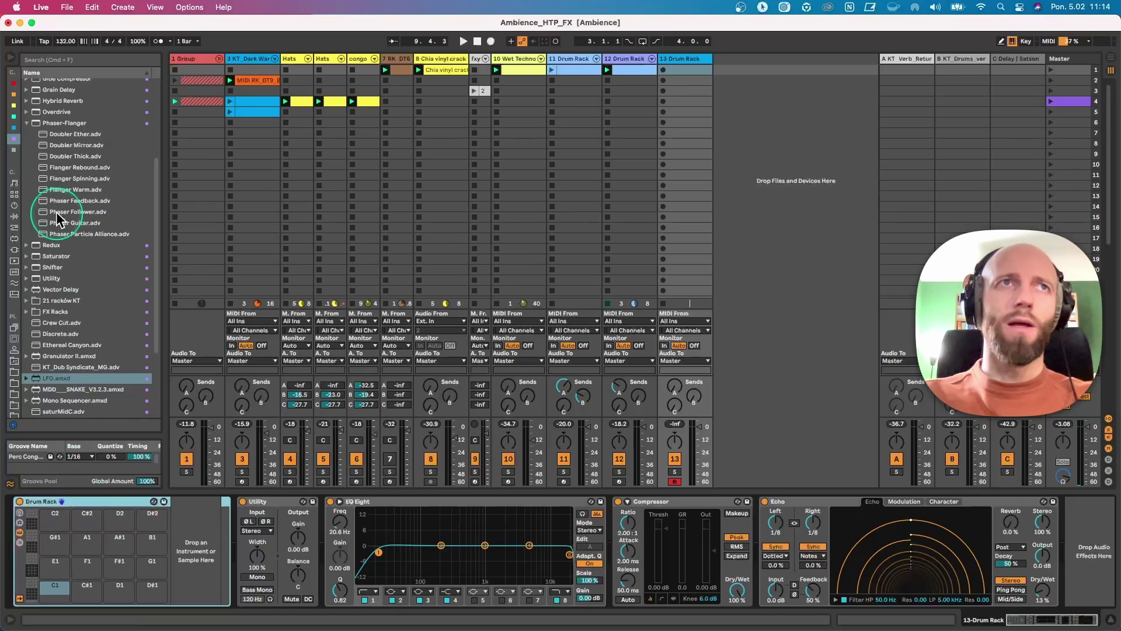
Step: Find the Hihat samples among the drum hits and load Hihat Closed 56 TL.wav onto the new Drum Rack's F1 pad
scroll(75, 307, up, 5)
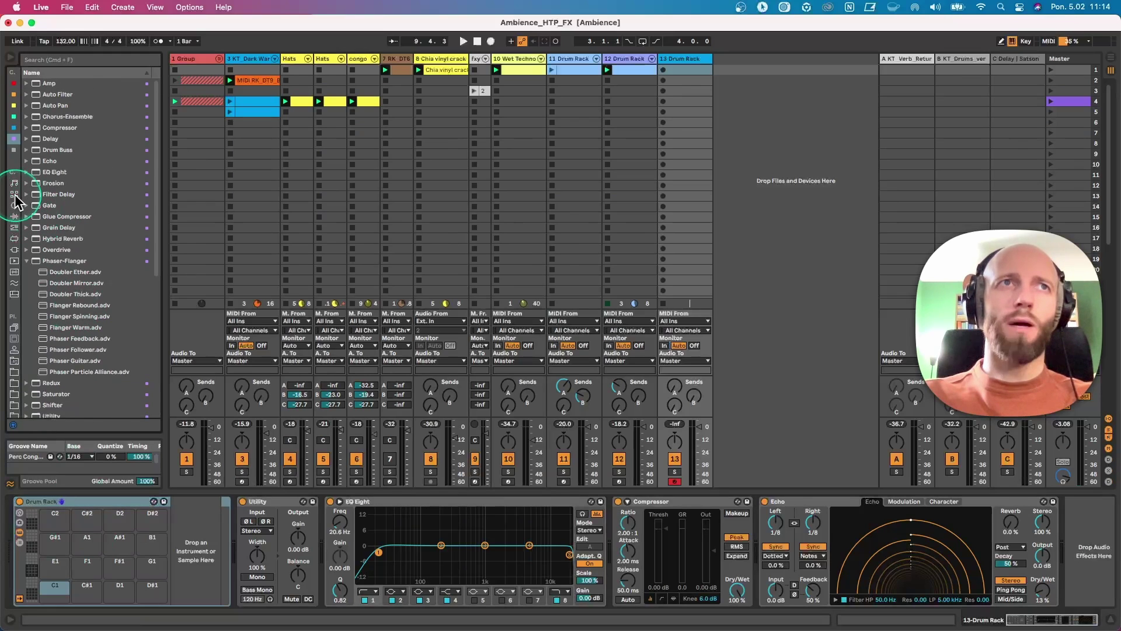
click(15, 194)
scroll(35, 197, up, 10)
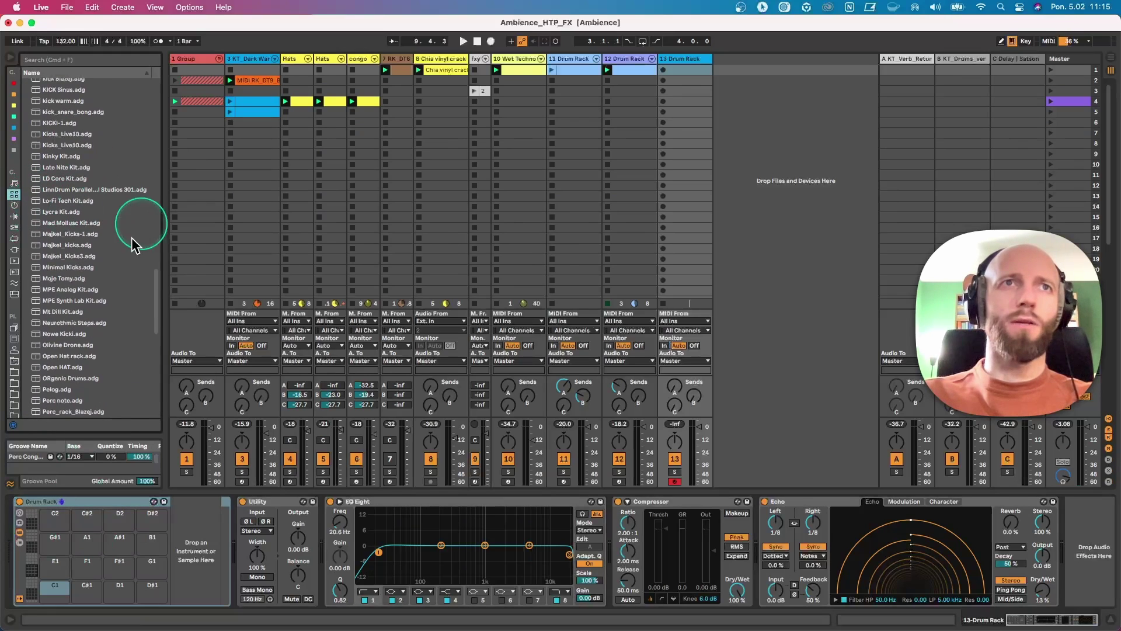
drag(153, 291, 148, 114)
scroll(87, 152, up, 3)
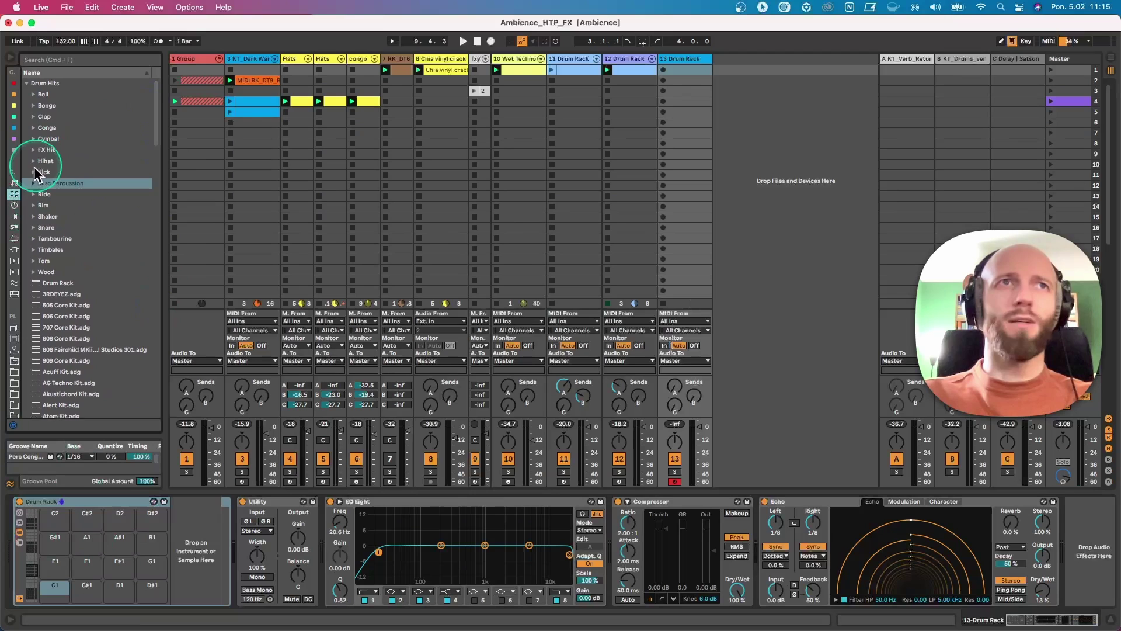
click(33, 161)
click(70, 194)
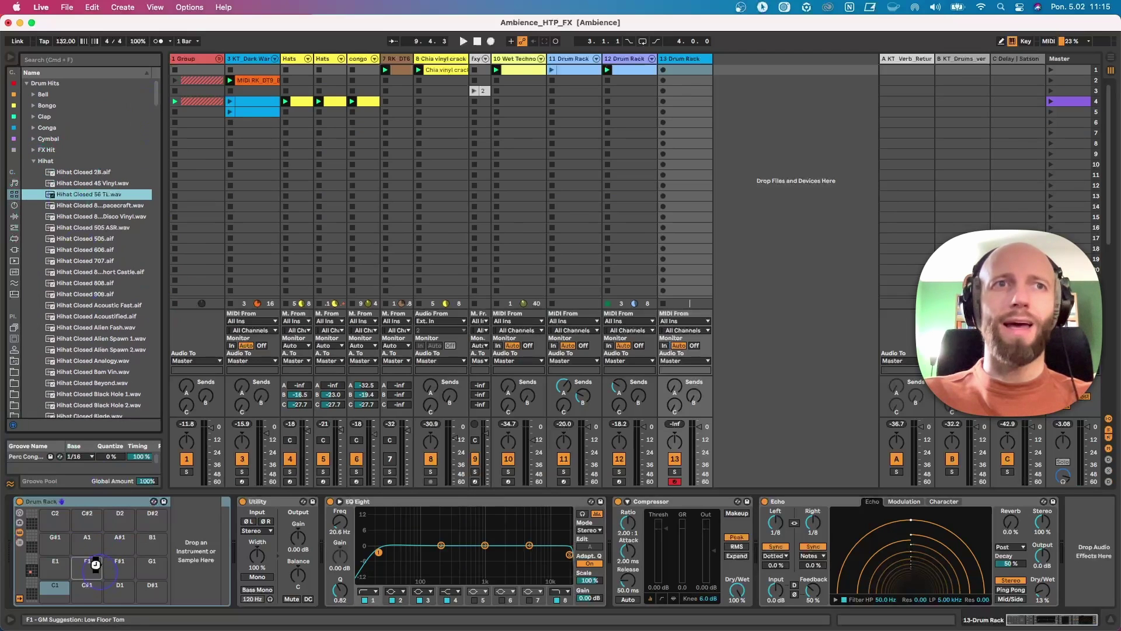
Step: Load Crash Bandicute.aif from the Cymbal samples onto the F#1 pad and collapse the Cymbal folder
click(34, 138)
click(68, 195)
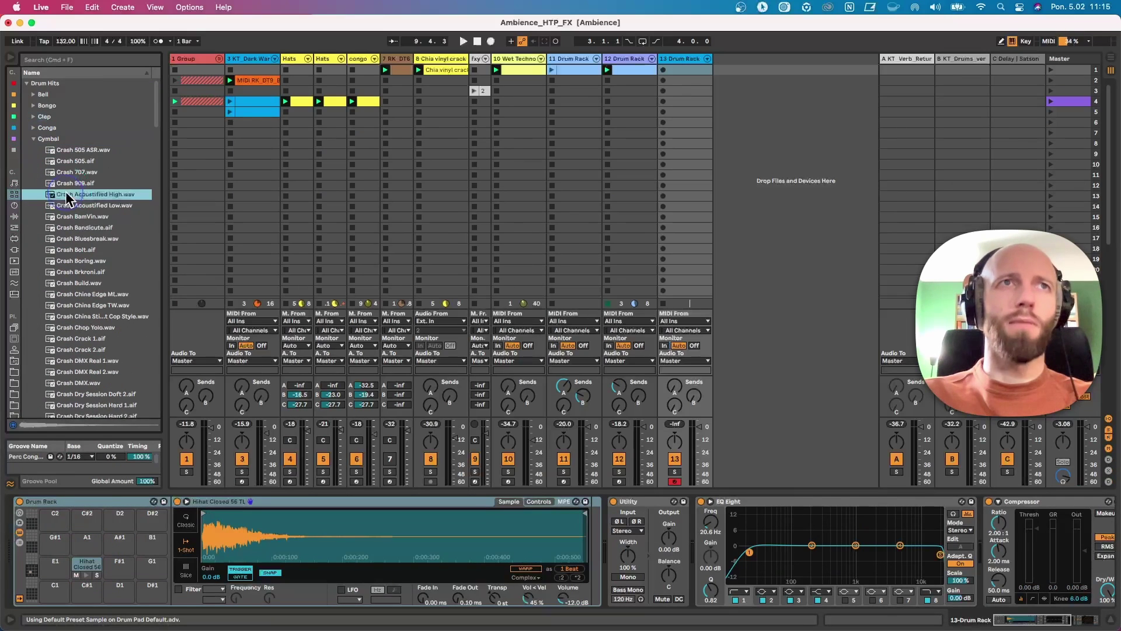
drag(86, 227, 120, 563)
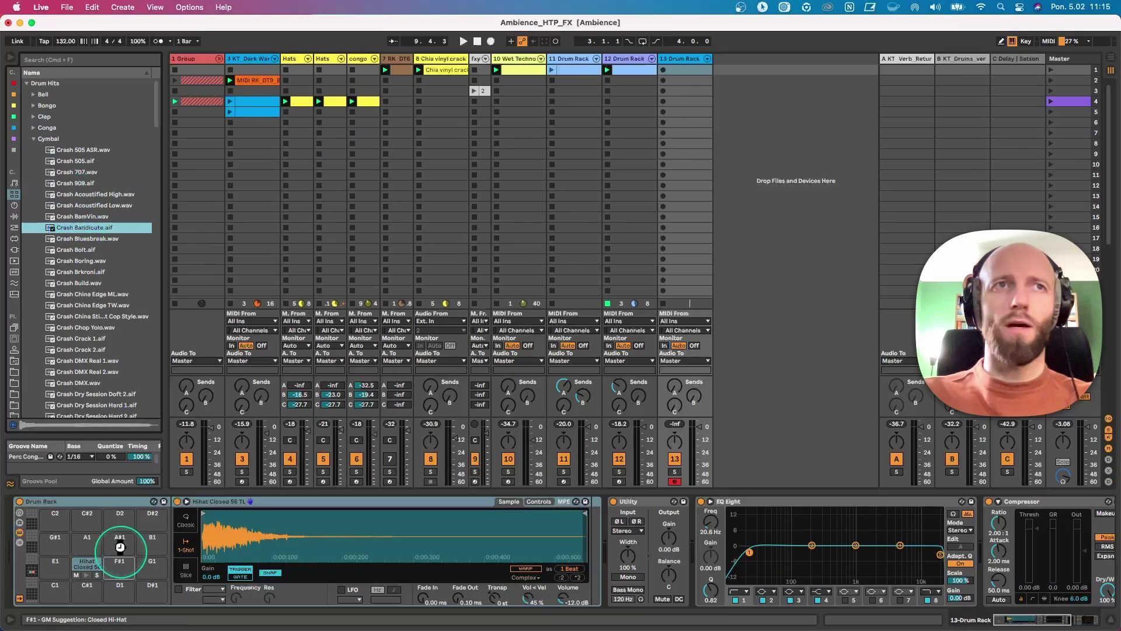
click(82, 341)
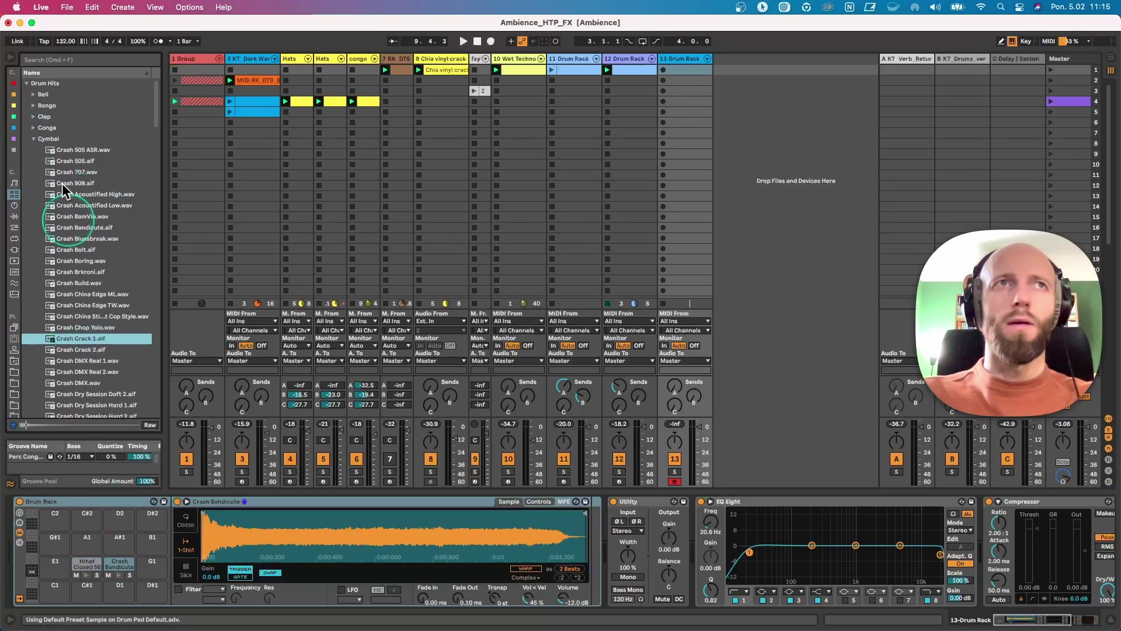
click(34, 138)
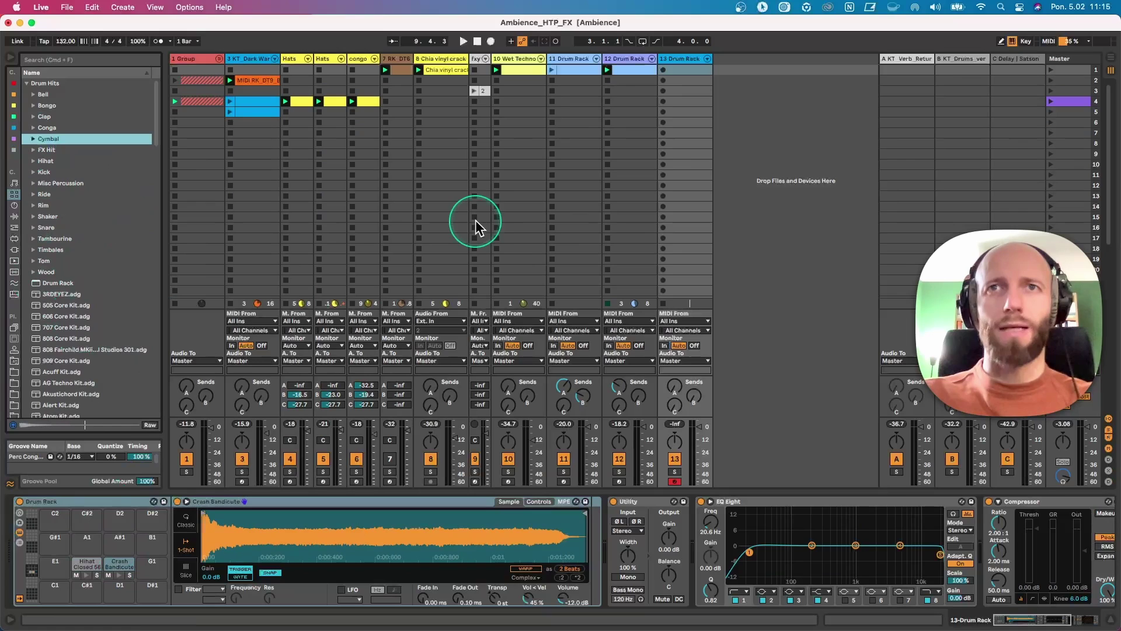
Step: Unfold the Drum Rack on track 11 and deactivate the effects from Grain Delay through Echo
click(575, 60)
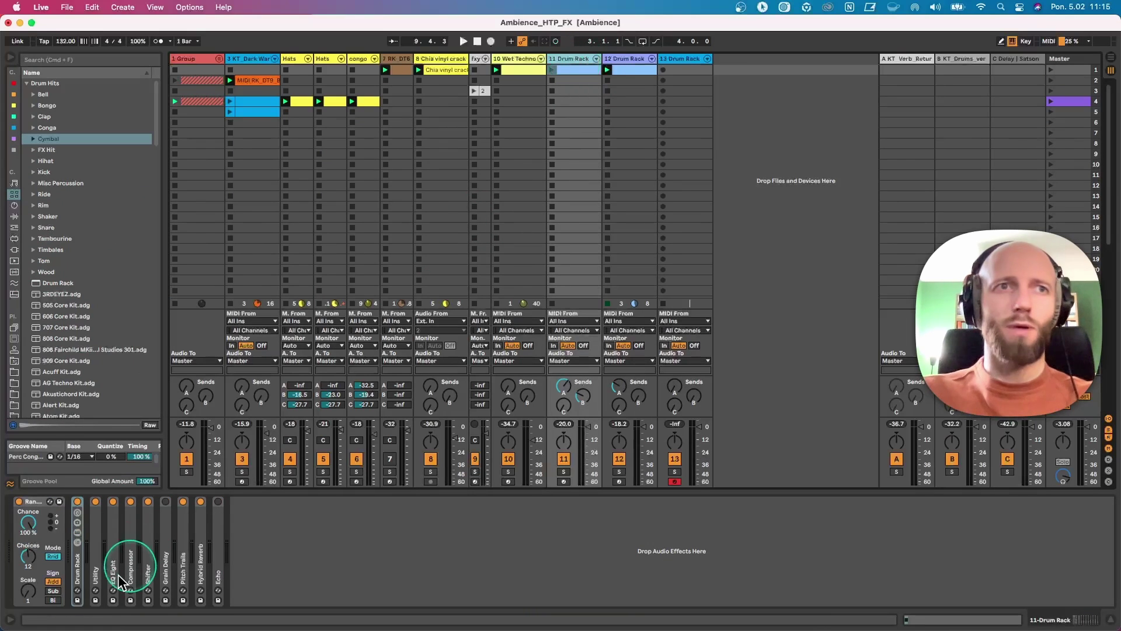
double_click(80, 579)
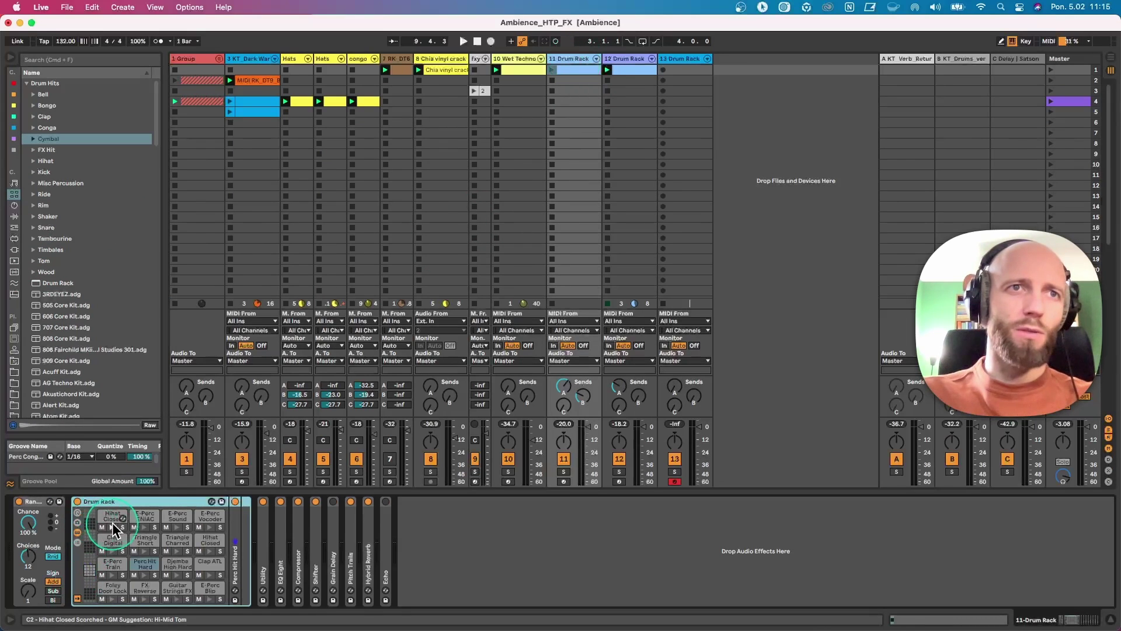
click(332, 528)
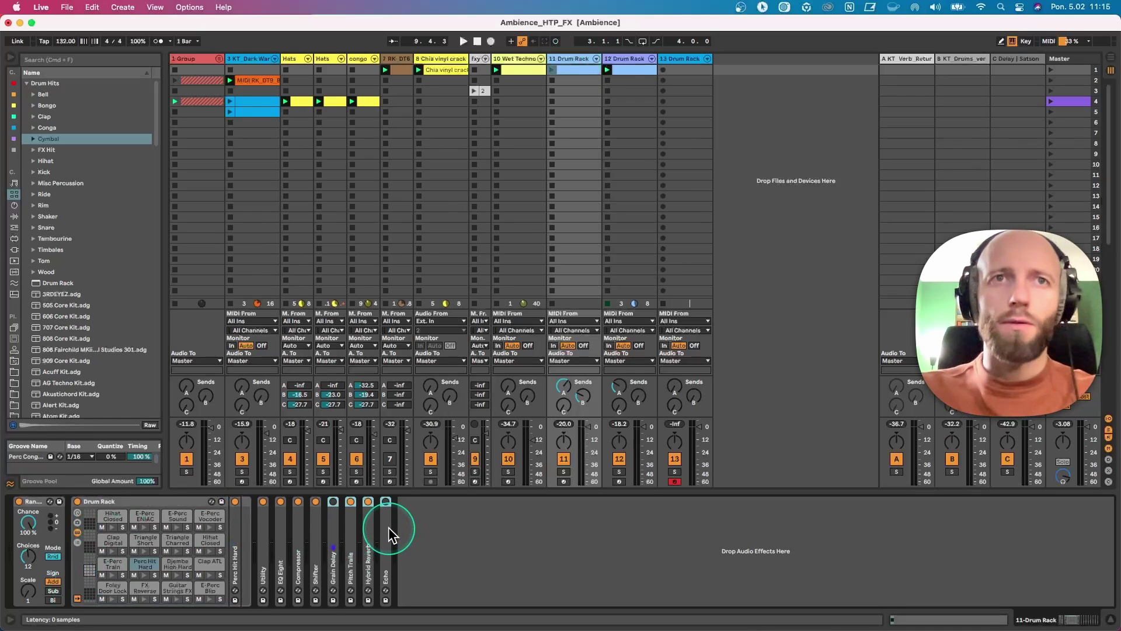
key(0)
Step: Audition several pads of track 11's Drum Rack and turn down the track's send A
click(111, 527)
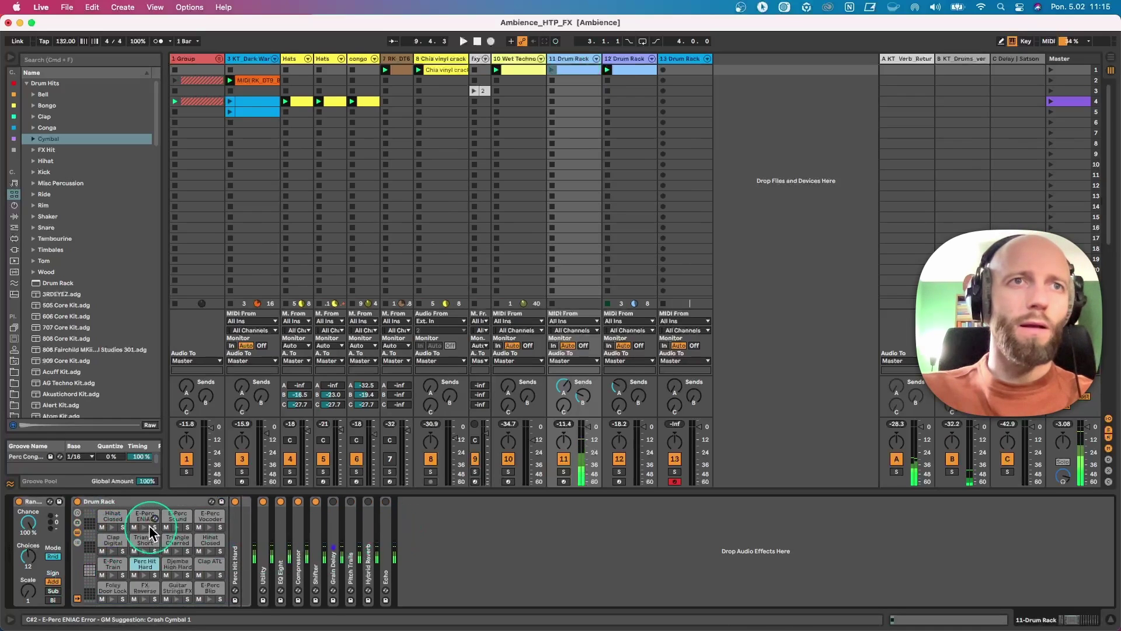
click(146, 550)
click(146, 575)
click(178, 575)
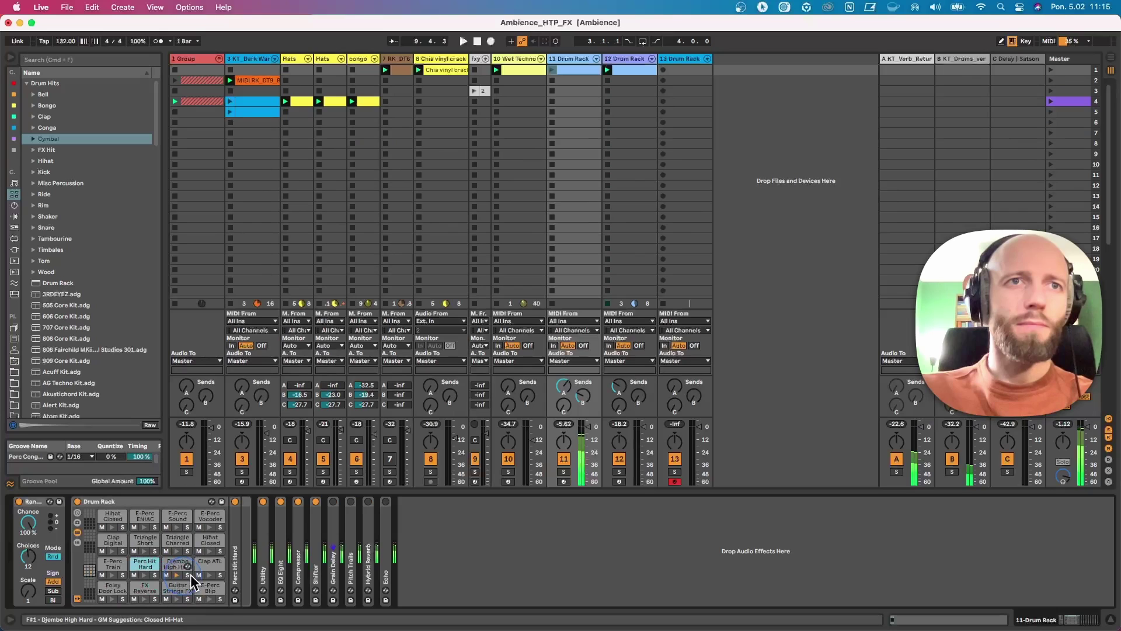
click(223, 576)
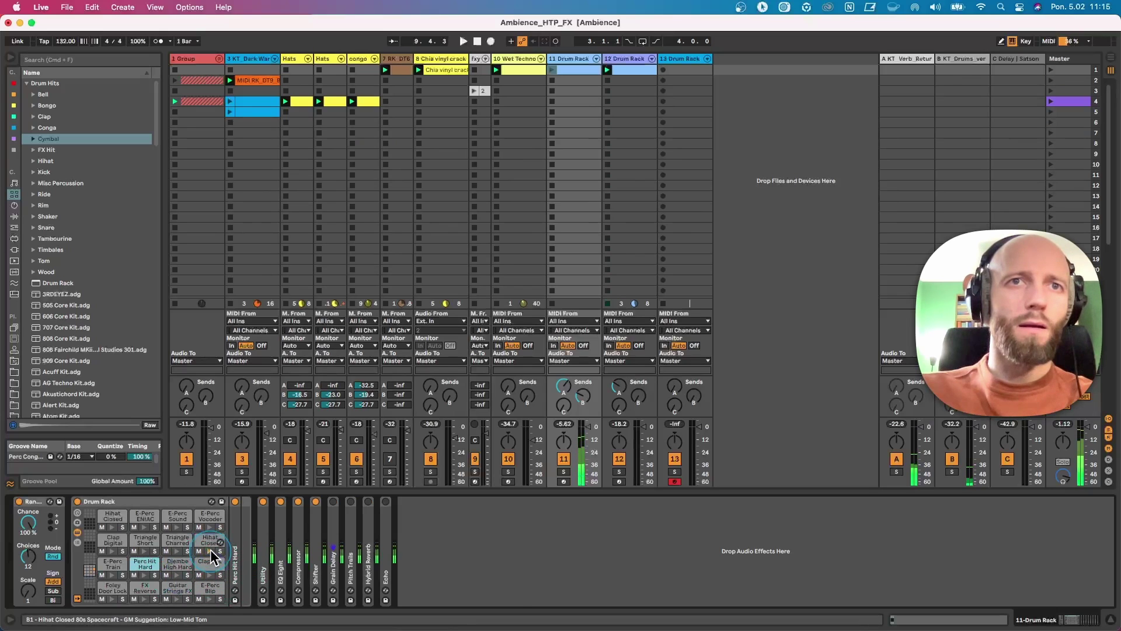
drag(556, 388, 556, 421)
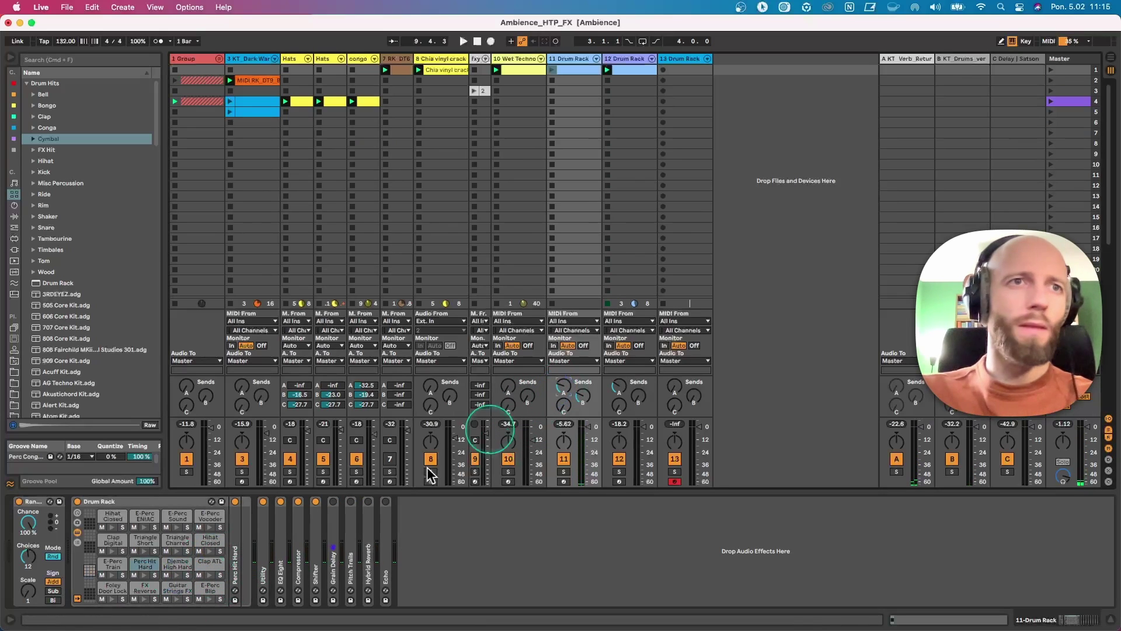
Step: Examine the Random device and the MIDI clip on track 11, and return to the track's device chain
click(121, 501)
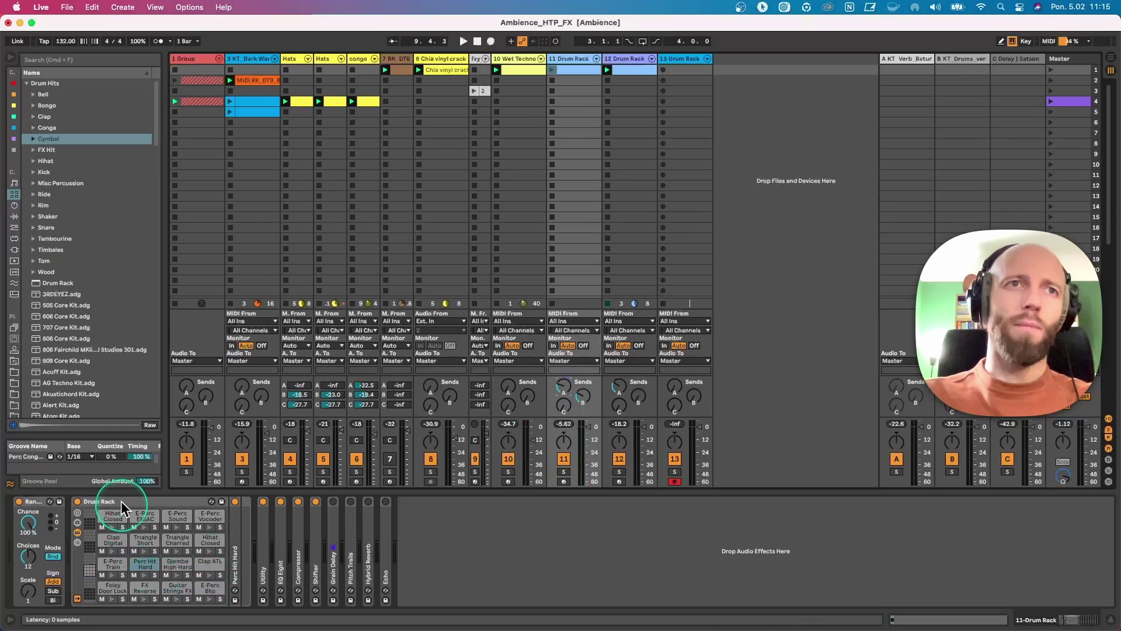
click(34, 503)
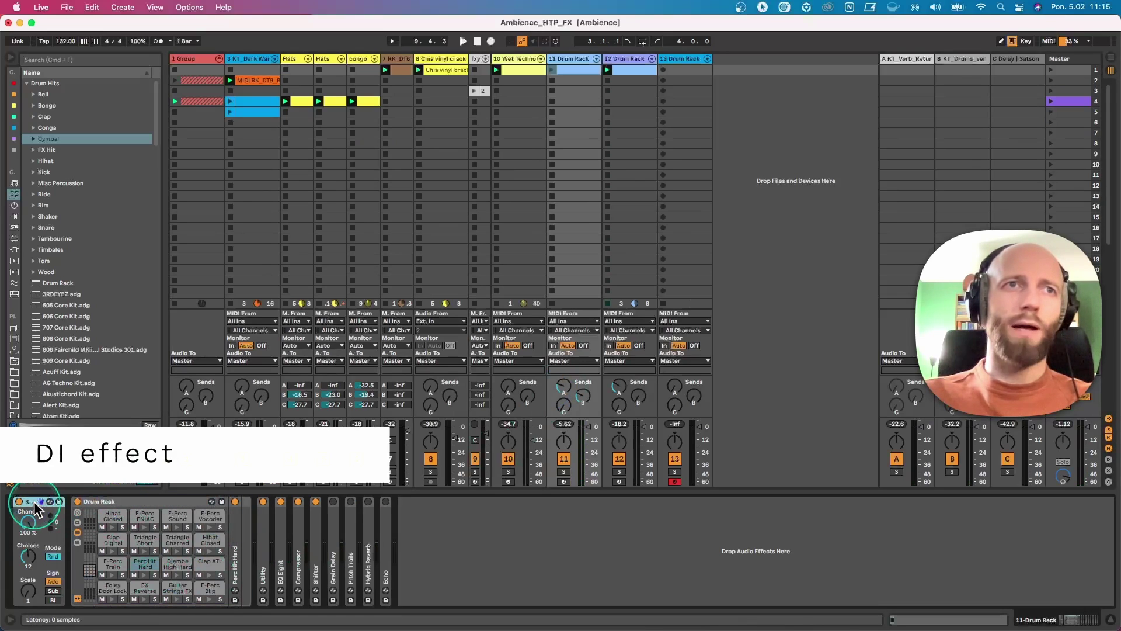
click(563, 71)
drag(272, 500, 464, 253)
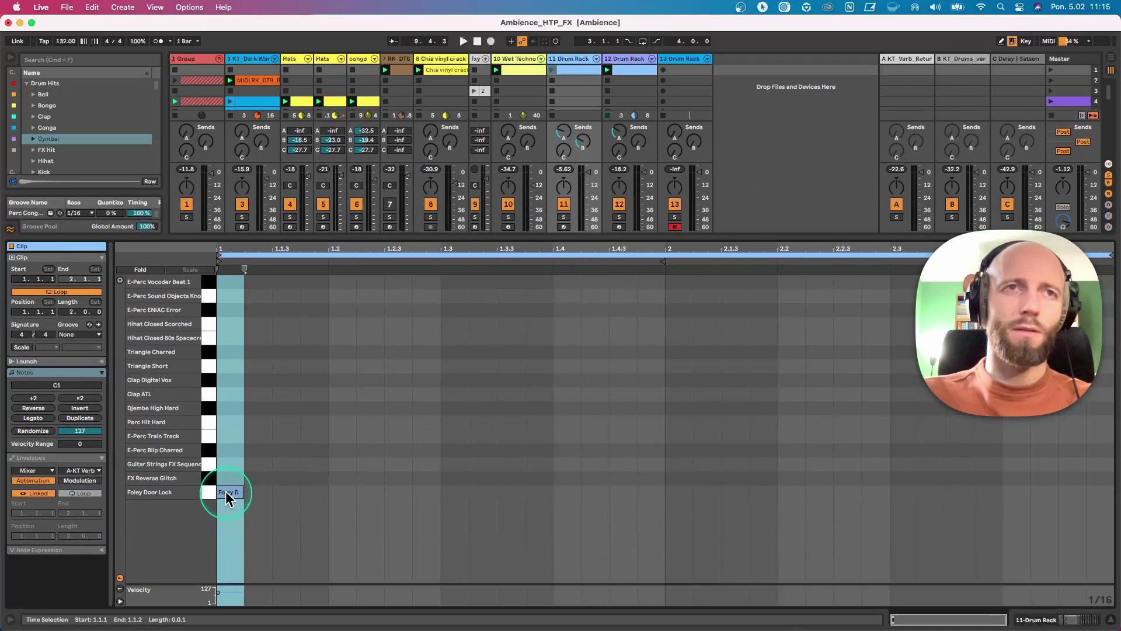
click(580, 59)
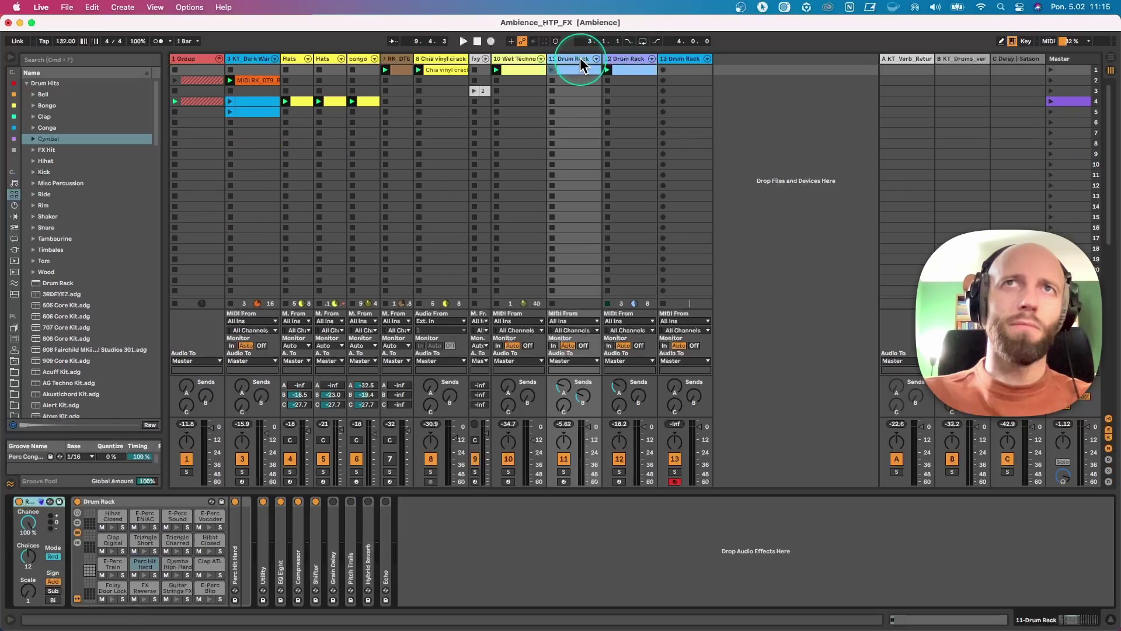
Step: Set the Random device's Choices to 16 on track 11
click(38, 521)
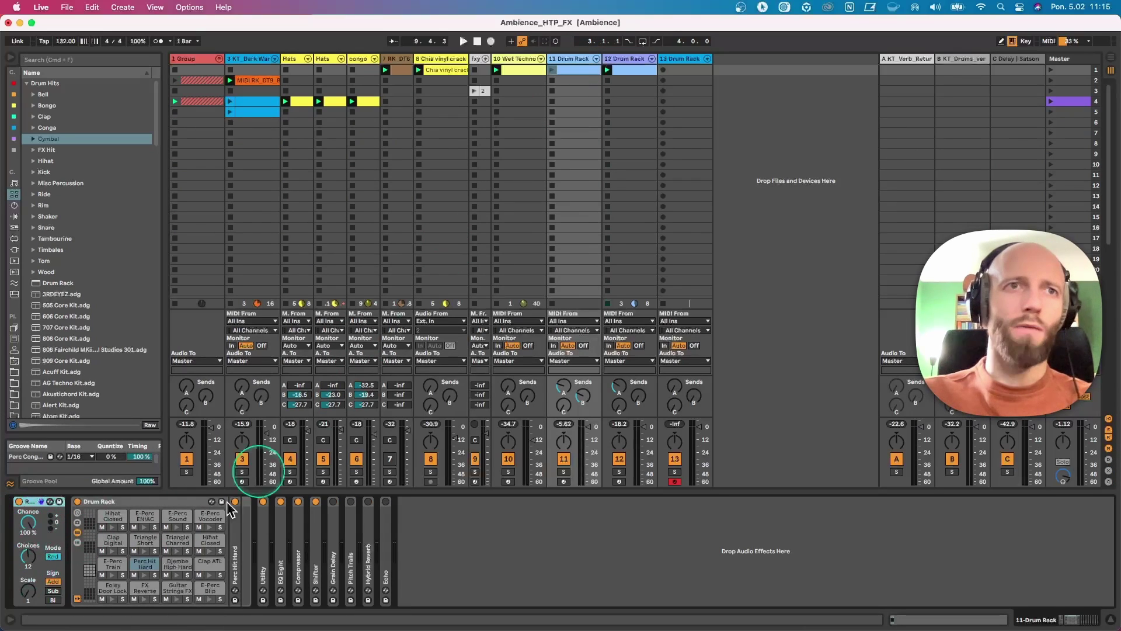
drag(28, 556, 28, 546)
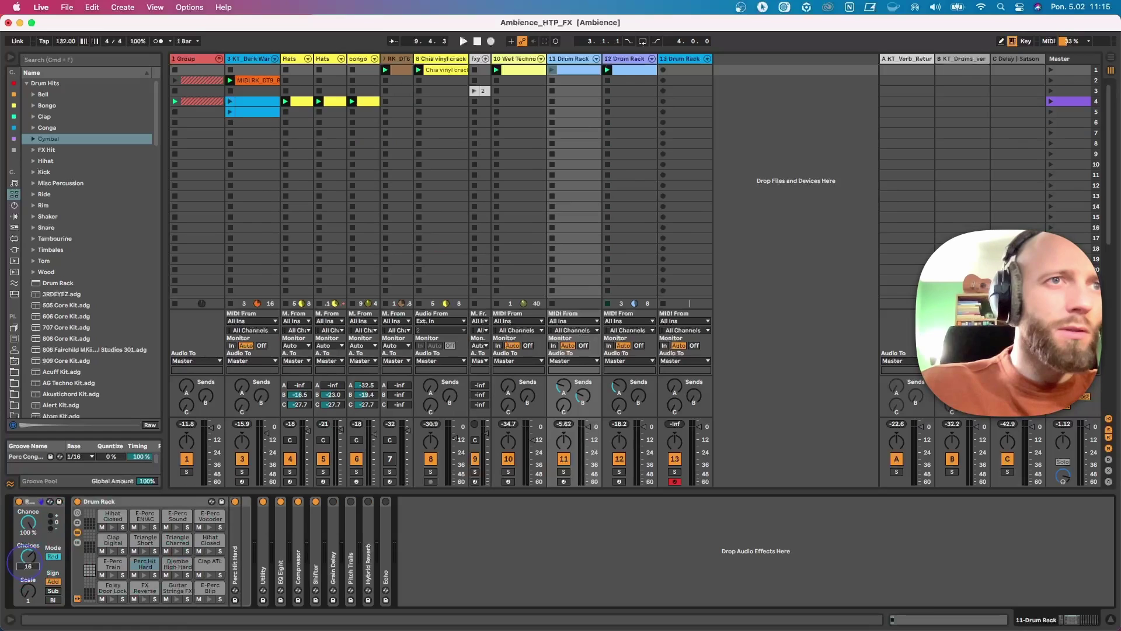
click(34, 560)
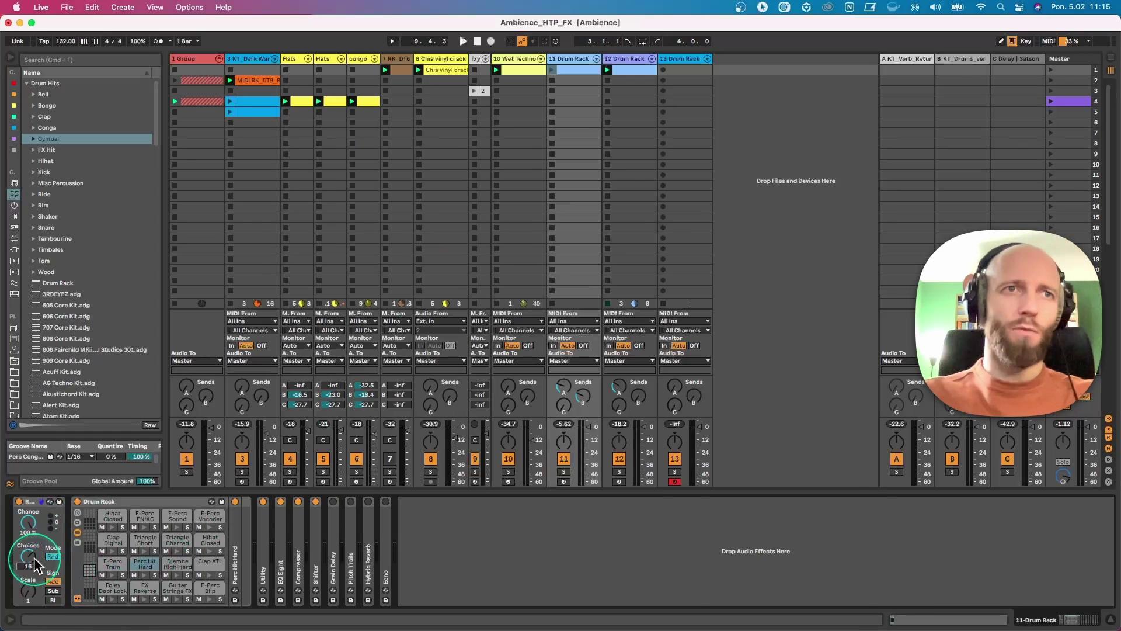
click(155, 587)
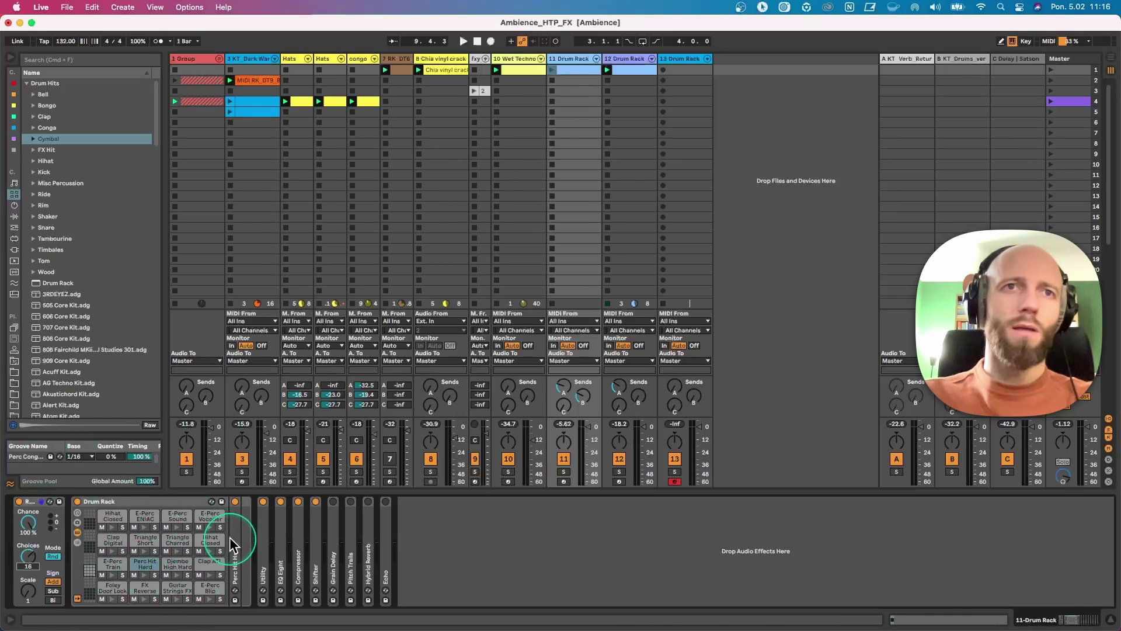
Step: Unfold Grain Delay and Echo on track 11, check the Pitch Trails settings, and activate Grain Delay
double_click(330, 533)
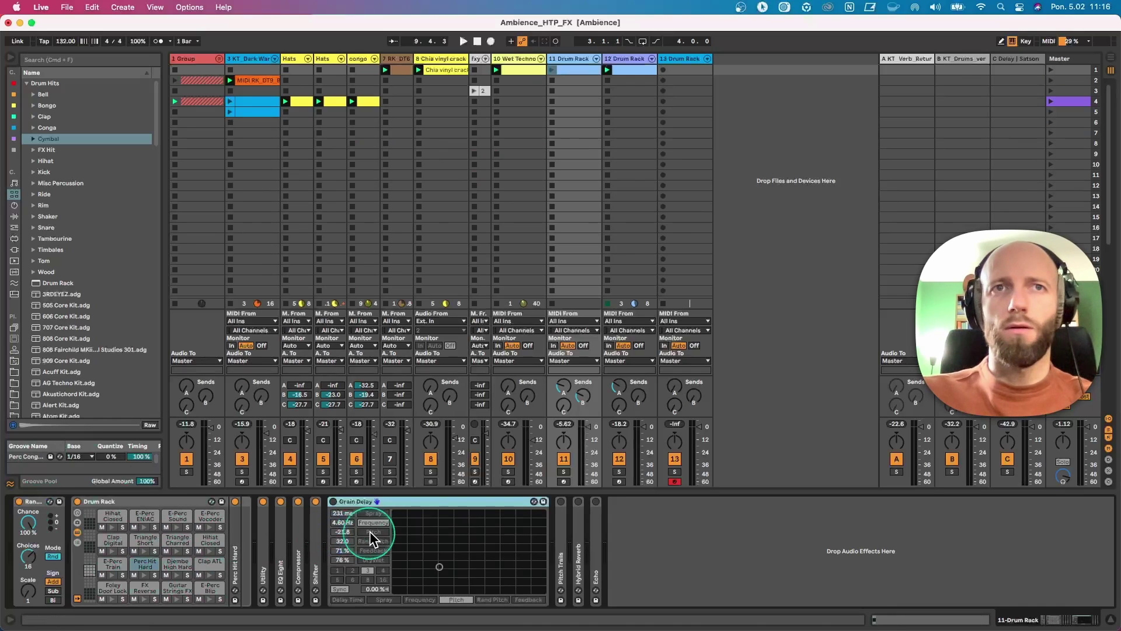
double_click(595, 526)
click(385, 501)
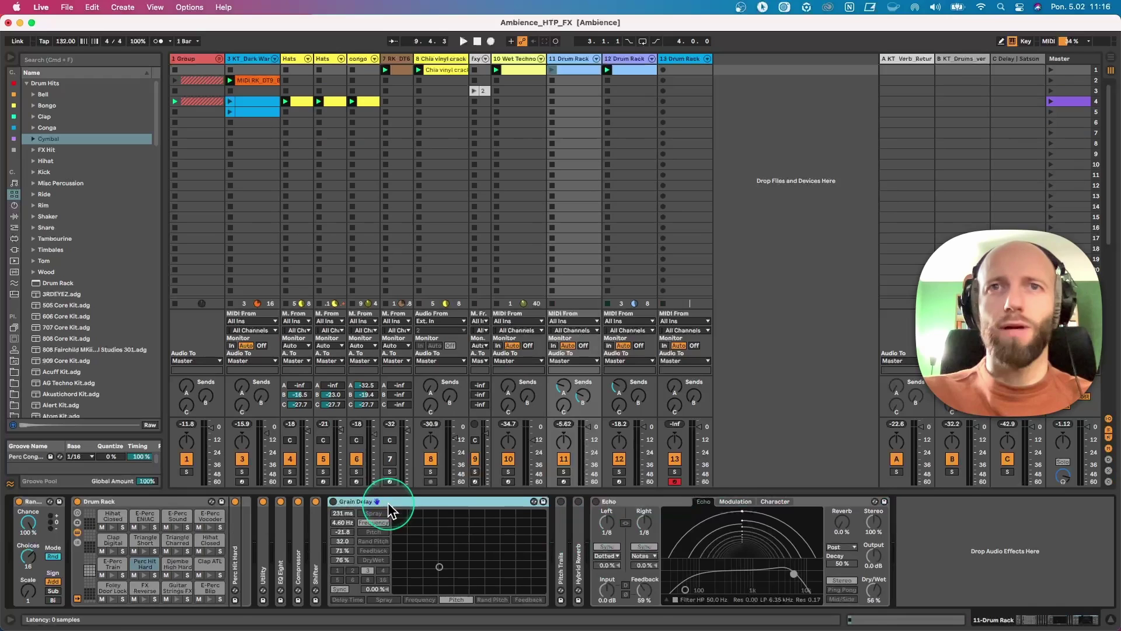
double_click(560, 535)
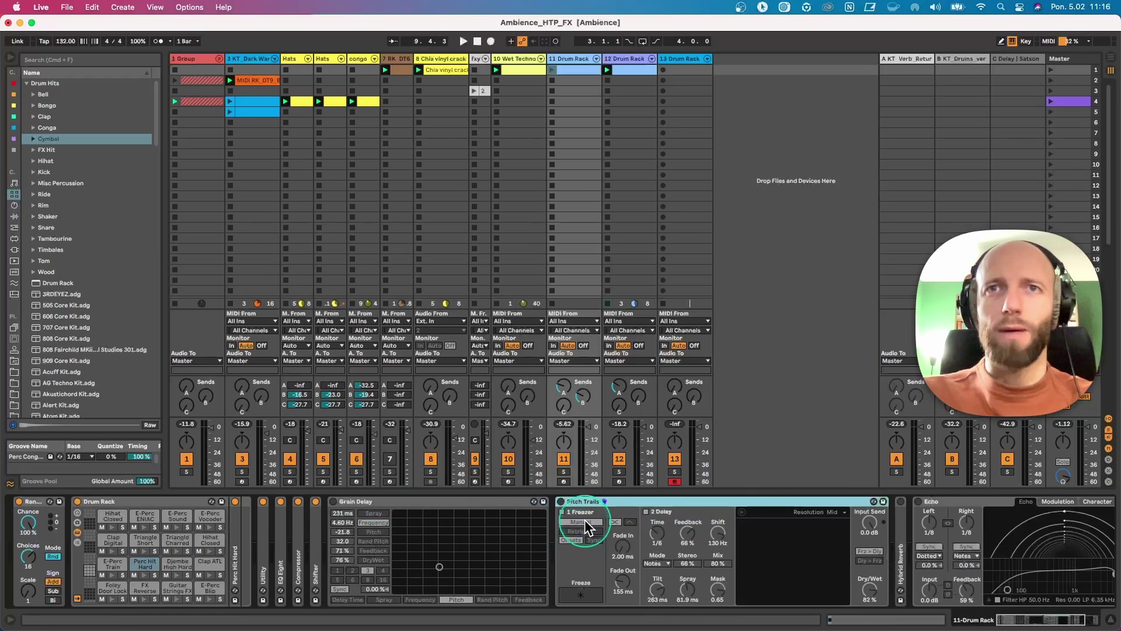
double_click(786, 500)
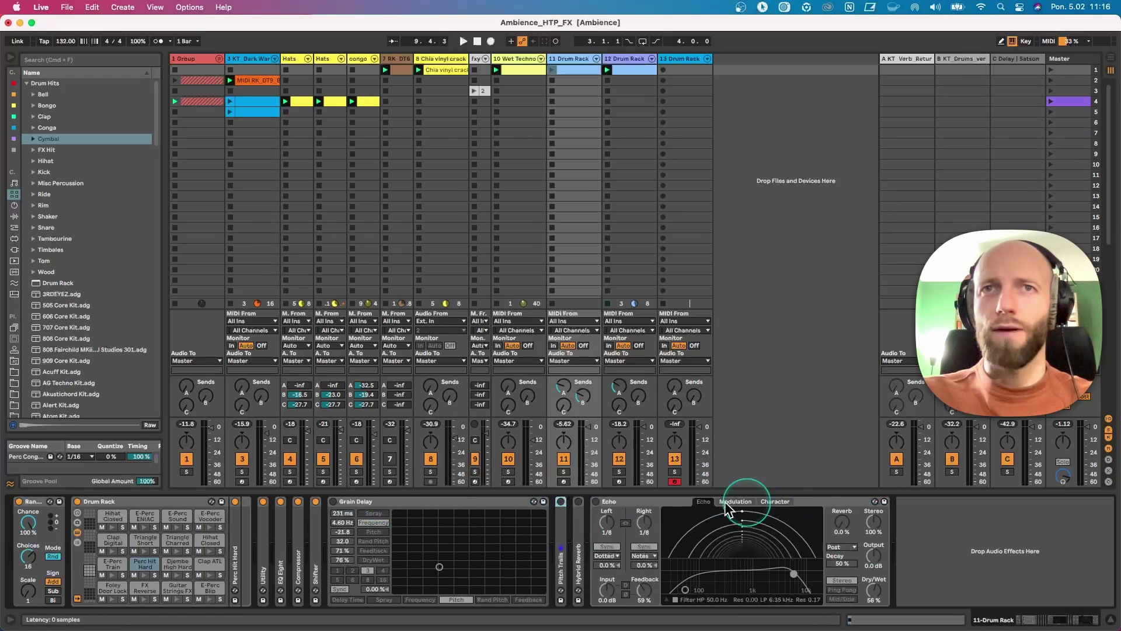
click(426, 502)
key(0)
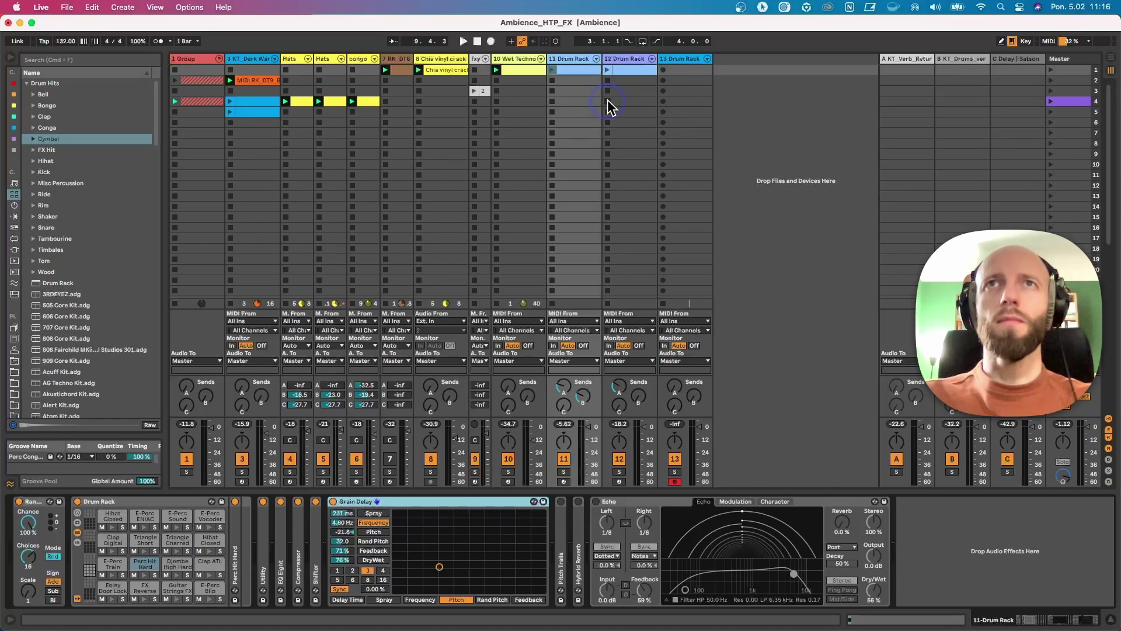
Step: Delete track 13's Drum Rack and insert a new audio track in its place
click(686, 59)
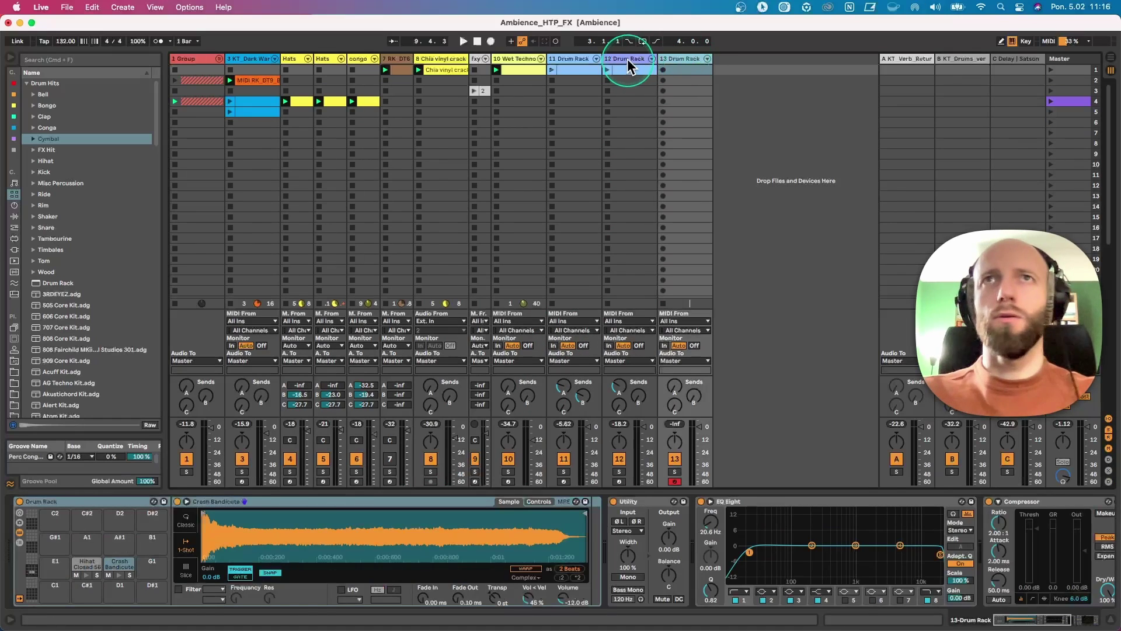
key(Delete)
key(super+t)
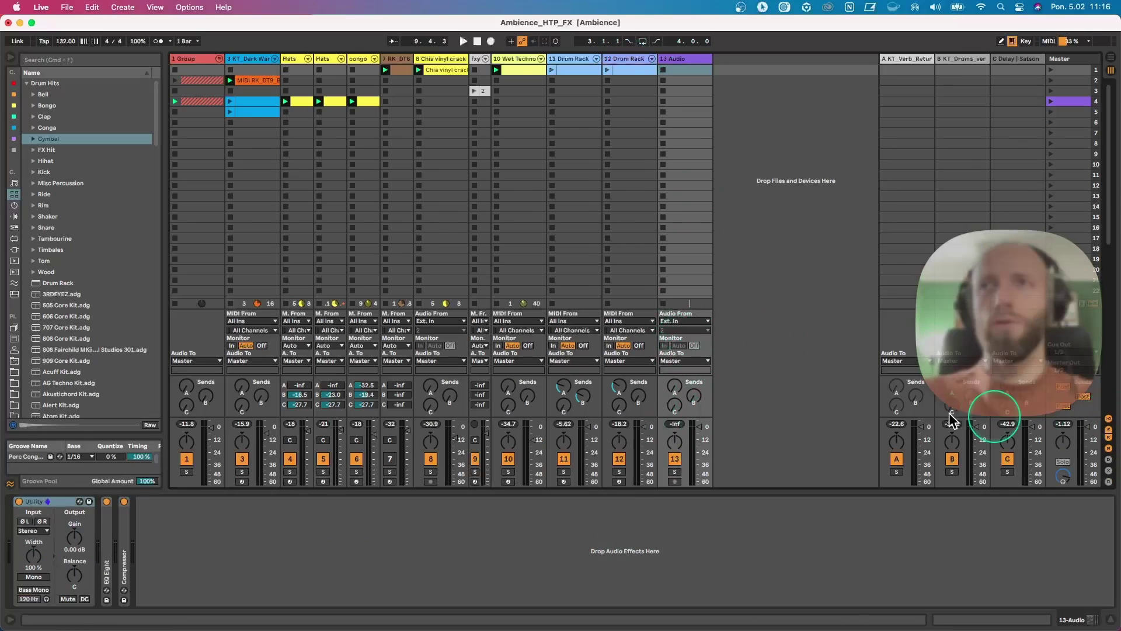
Step: Set the new audio track's input to 11-Drum Rack, arm it and start recording into its first clip slot
click(682, 322)
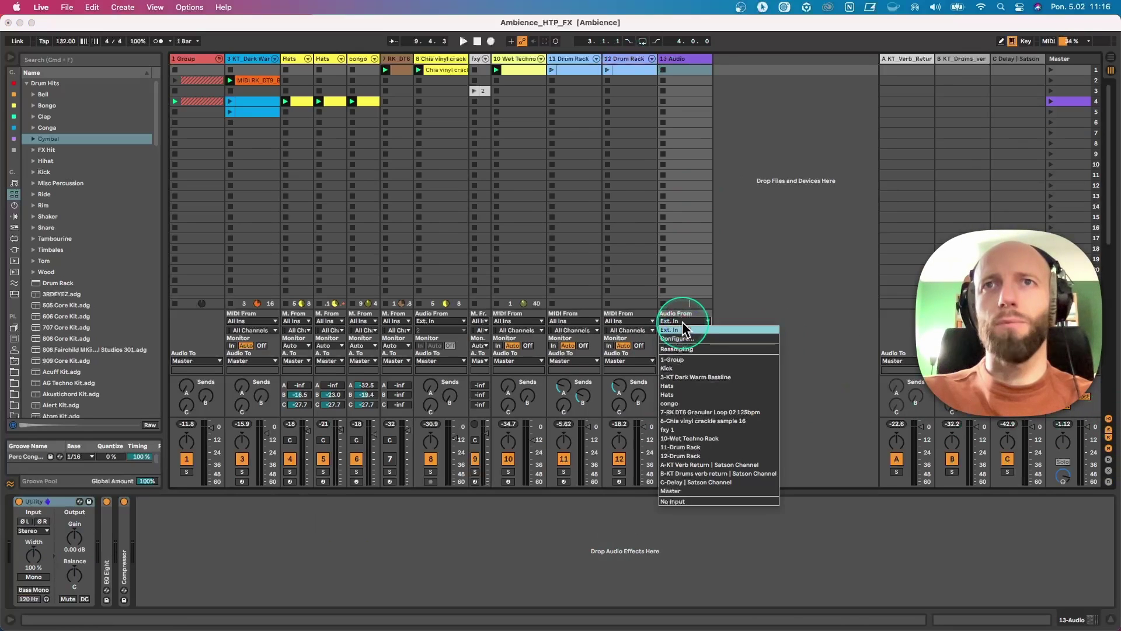
click(699, 446)
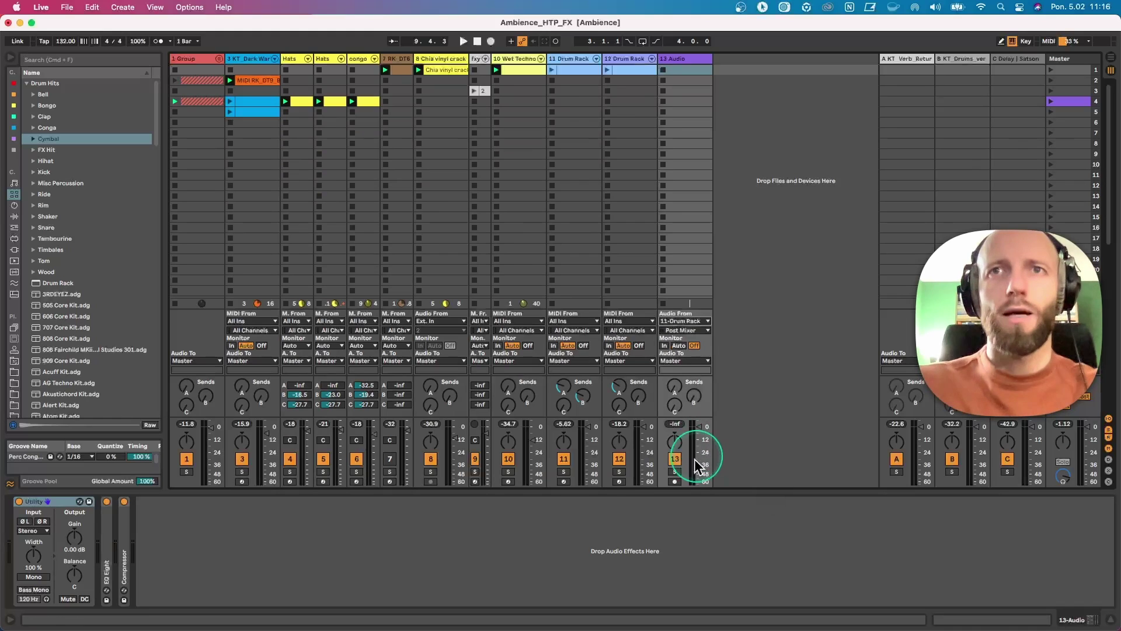
click(675, 482)
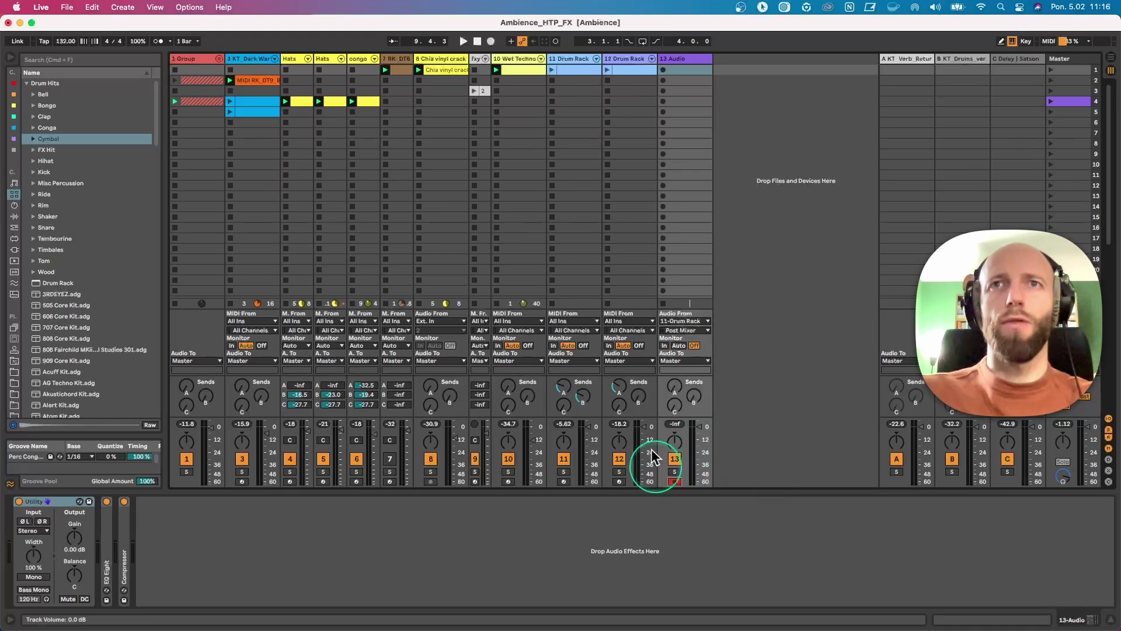
click(663, 70)
Step: Set track 11's Grain Delay to about 19.3 Hz Frequency, -2.10 Pitch, 167 ms Spray, 22.7 Random Pitch and 62% Feedback while recording
drag(441, 546, 500, 545)
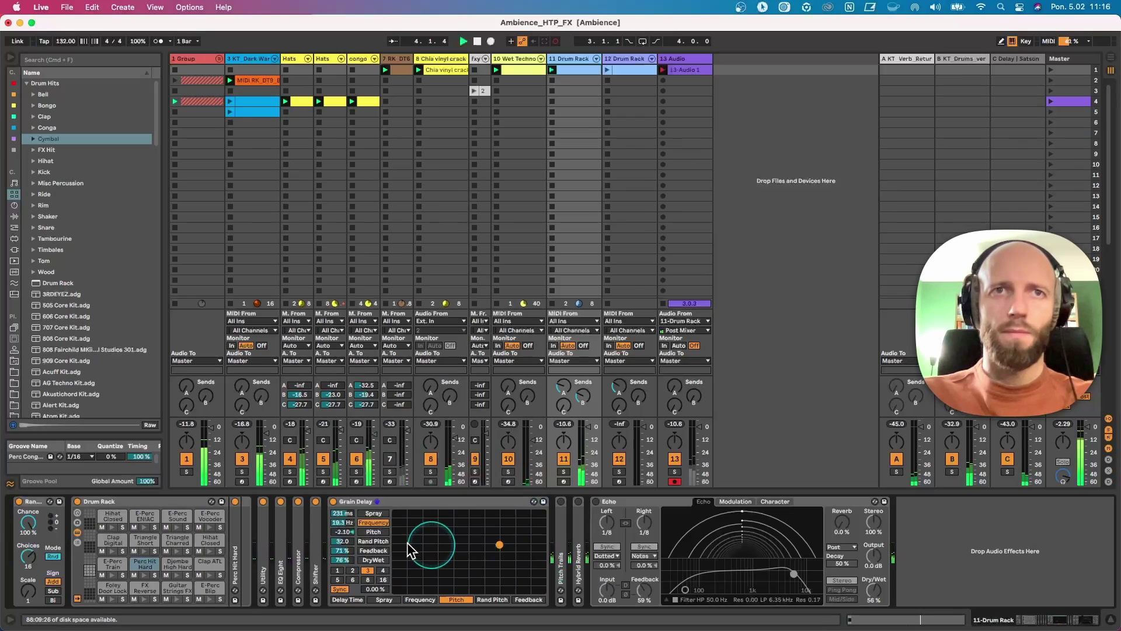
mouse_move(341, 513)
mouse_down()
mouse_move(343, 555)
mouse_move(343, 543)
mouse_up()
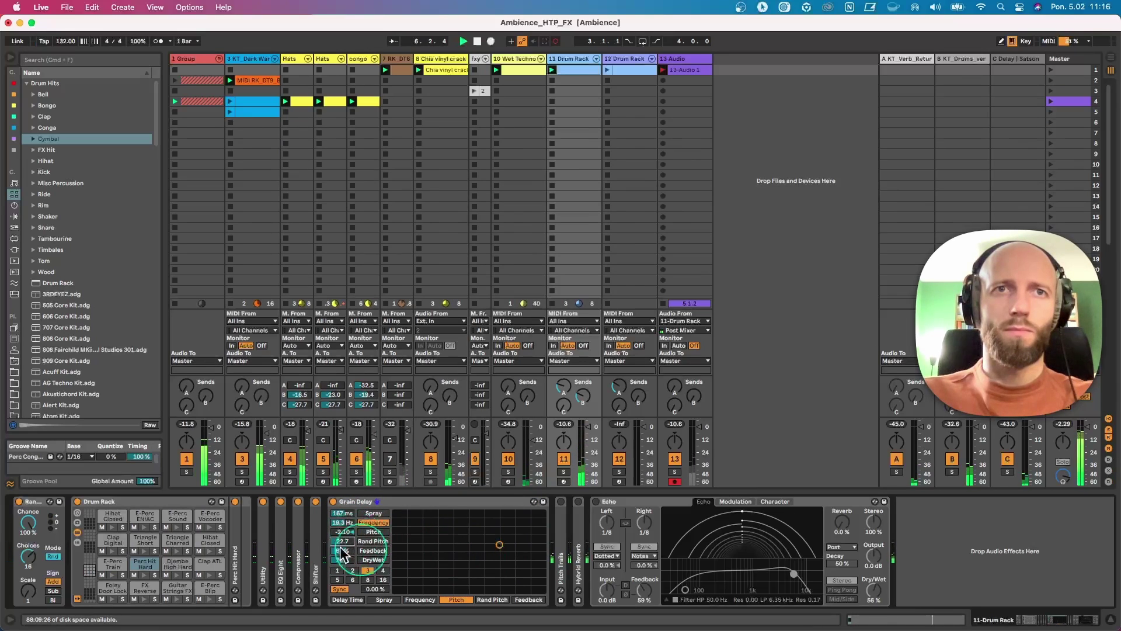
Step: Unfold Shifter on track 11 and set its Dry/Wet to 71% and LFO Amount to 3.35 kHz
double_click(317, 537)
drag(512, 589, 512, 581)
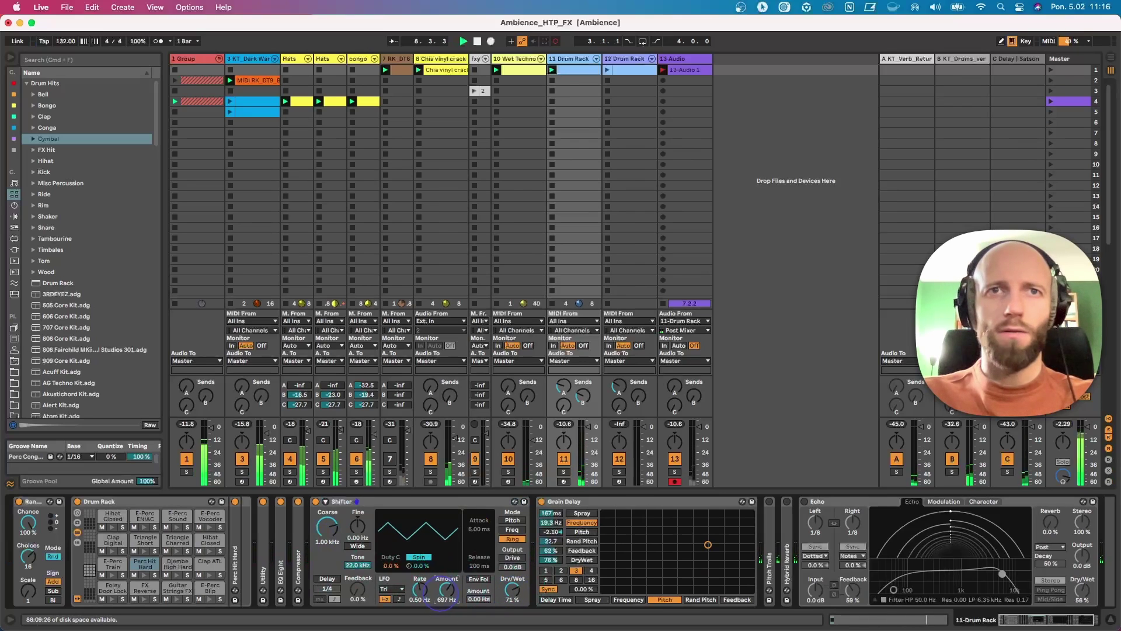
drag(441, 592, 441, 588)
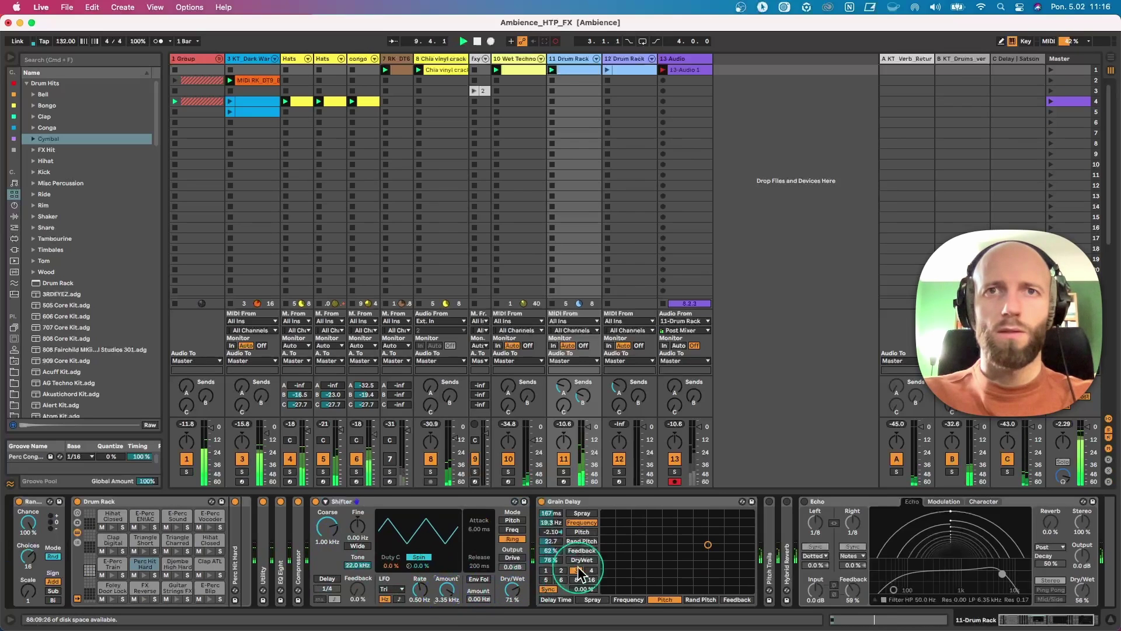
Step: Raise Grain Delay's Pitch to about 6.36 and Frequency to 36.6 Hz, and deactivate the device
mouse_move(554, 532)
mouse_down()
mouse_move(550, 517)
mouse_move(551, 528)
mouse_up()
click(552, 524)
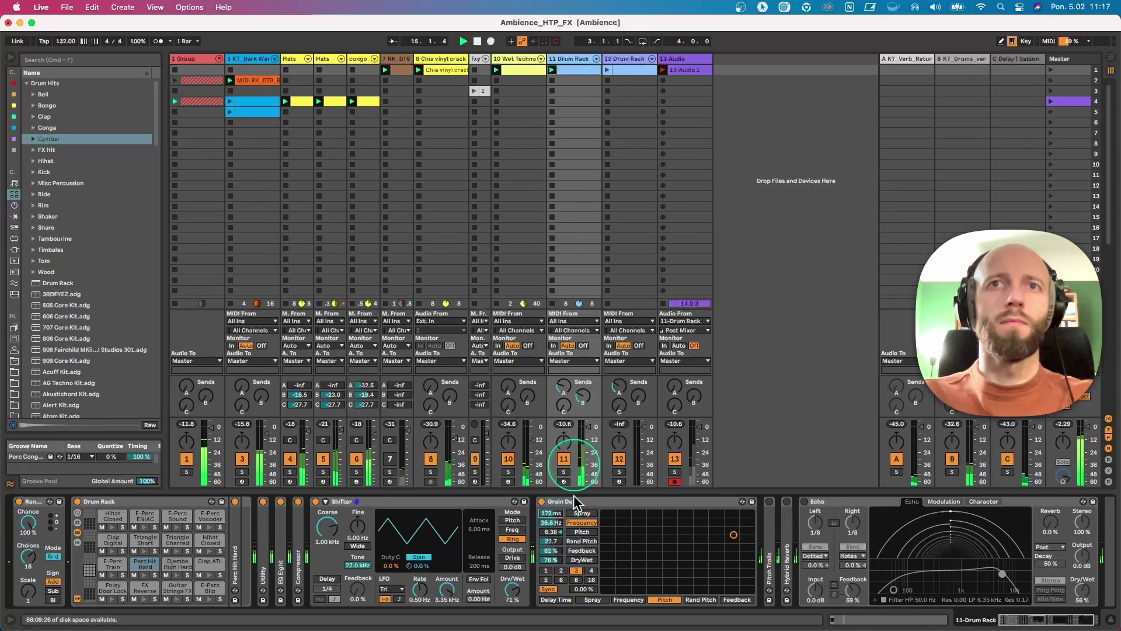
click(543, 504)
click(541, 502)
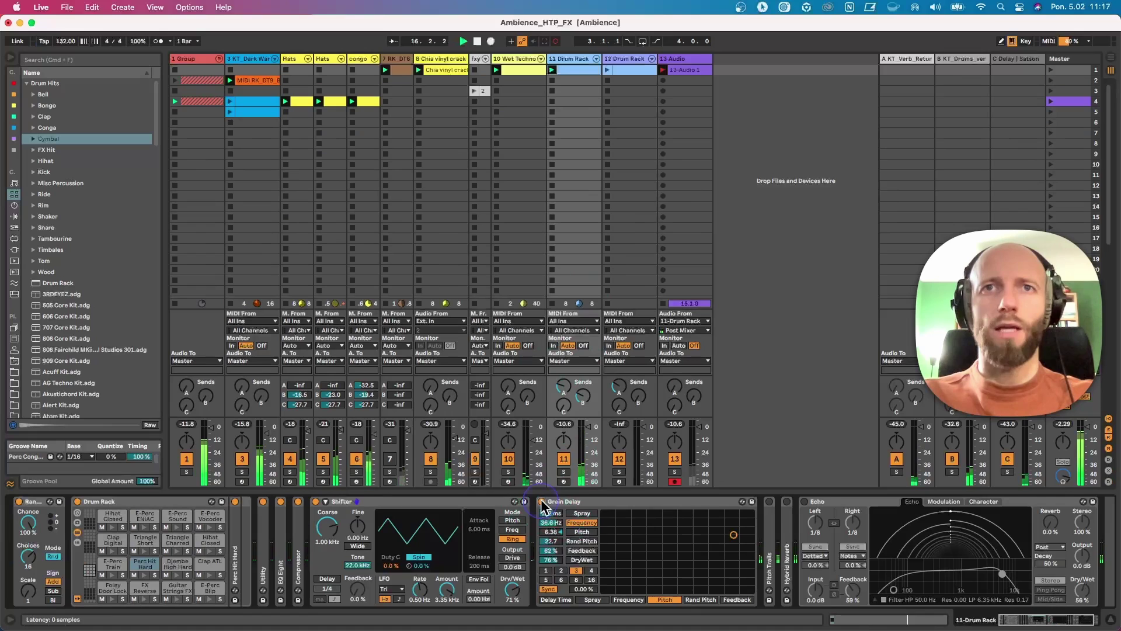
Step: Activate and unfold Pitch Trails on track 11, fold Grain Delay and Shifter, and deactivate Shifter
click(769, 502)
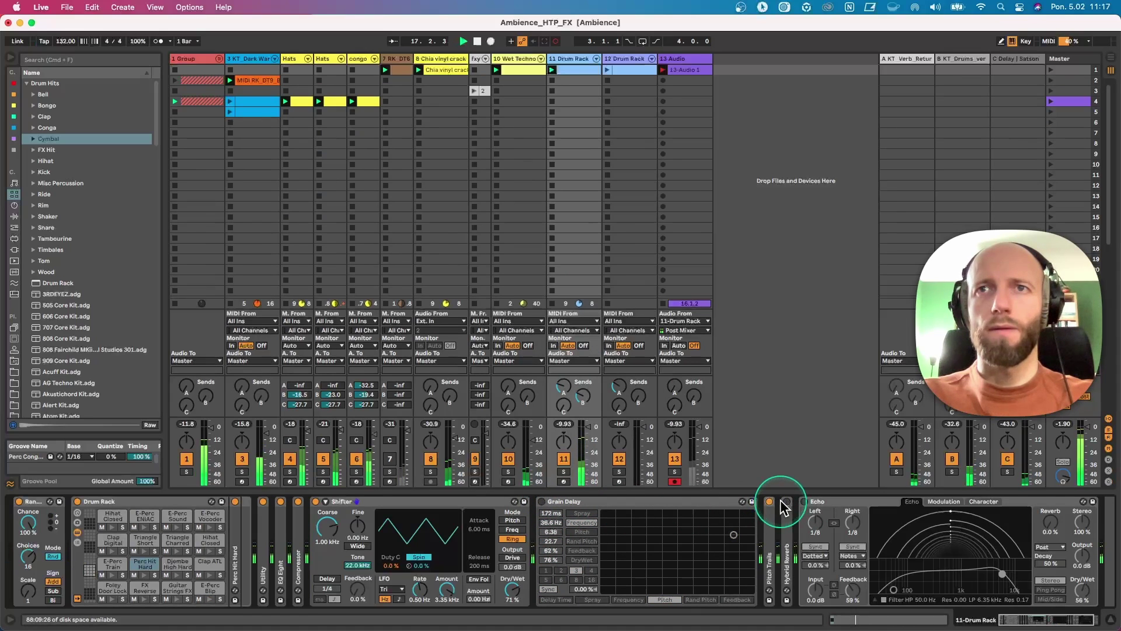
double_click(672, 504)
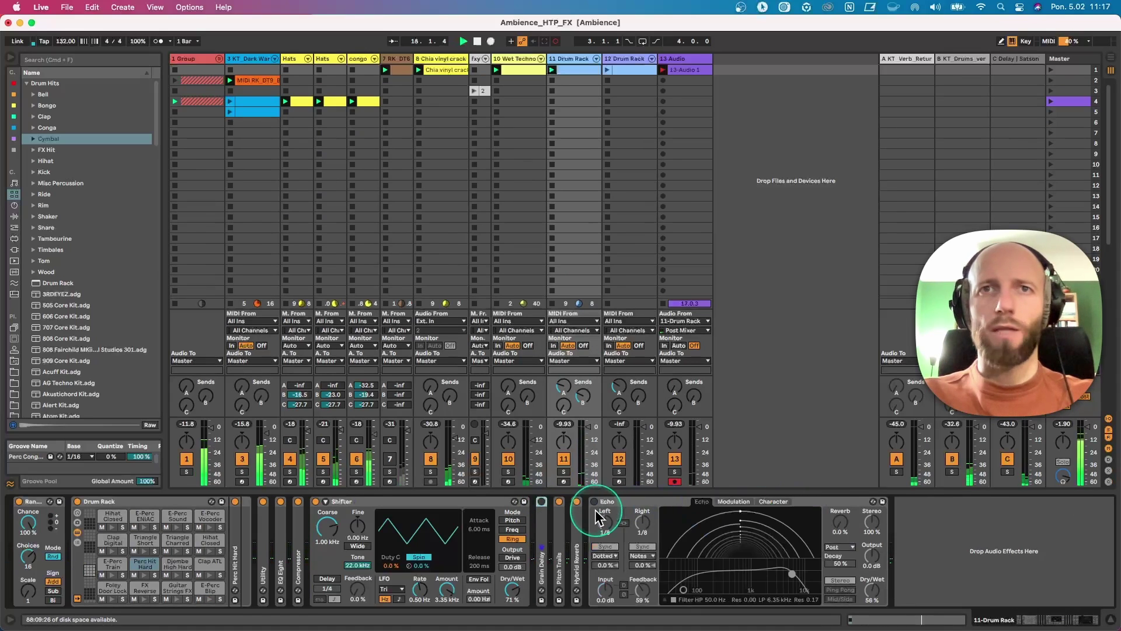
double_click(560, 526)
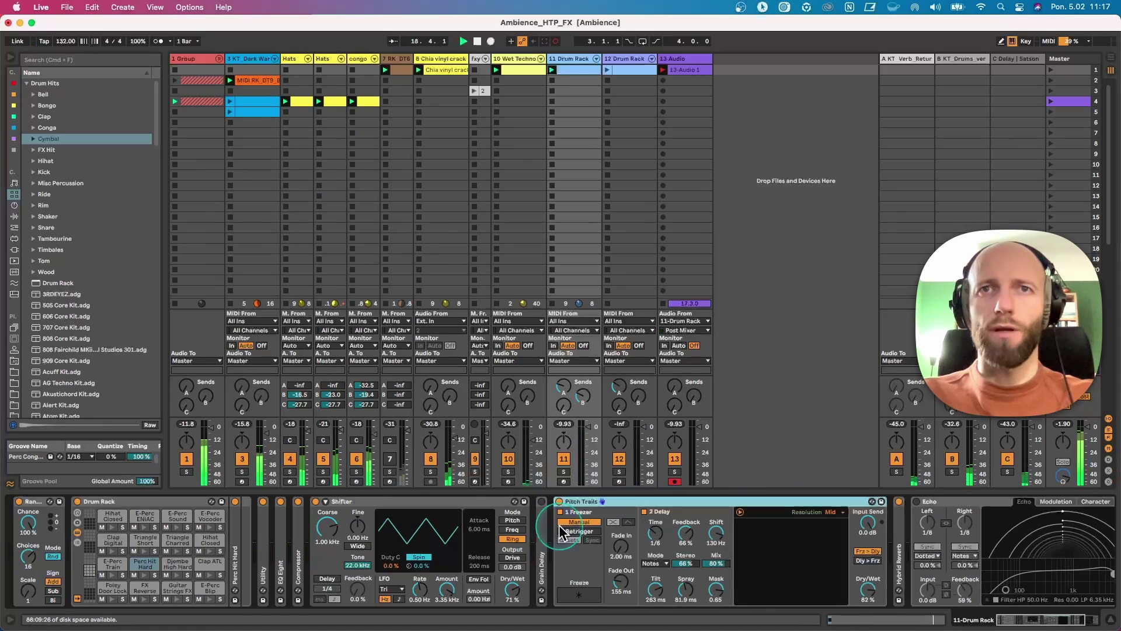
double_click(327, 503)
click(535, 593)
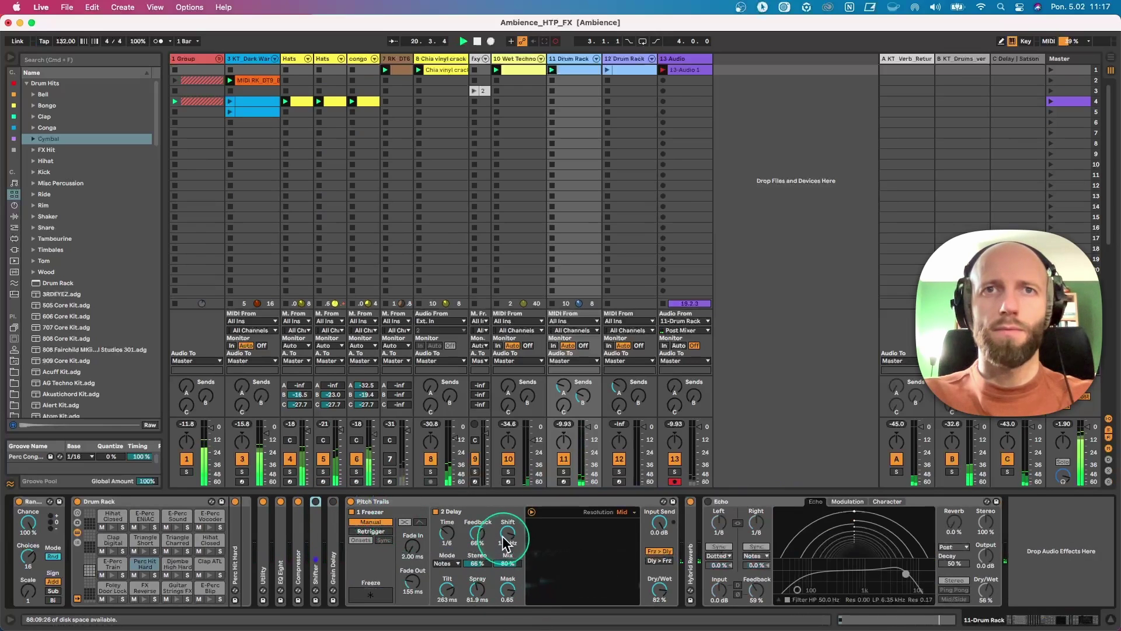
Step: Set Pitch Trails' Feedback to 68%, Fade In to 76.5 ms, delay Time to 5/16 and Shift to 74.3 Hz
drag(483, 548, 482, 546)
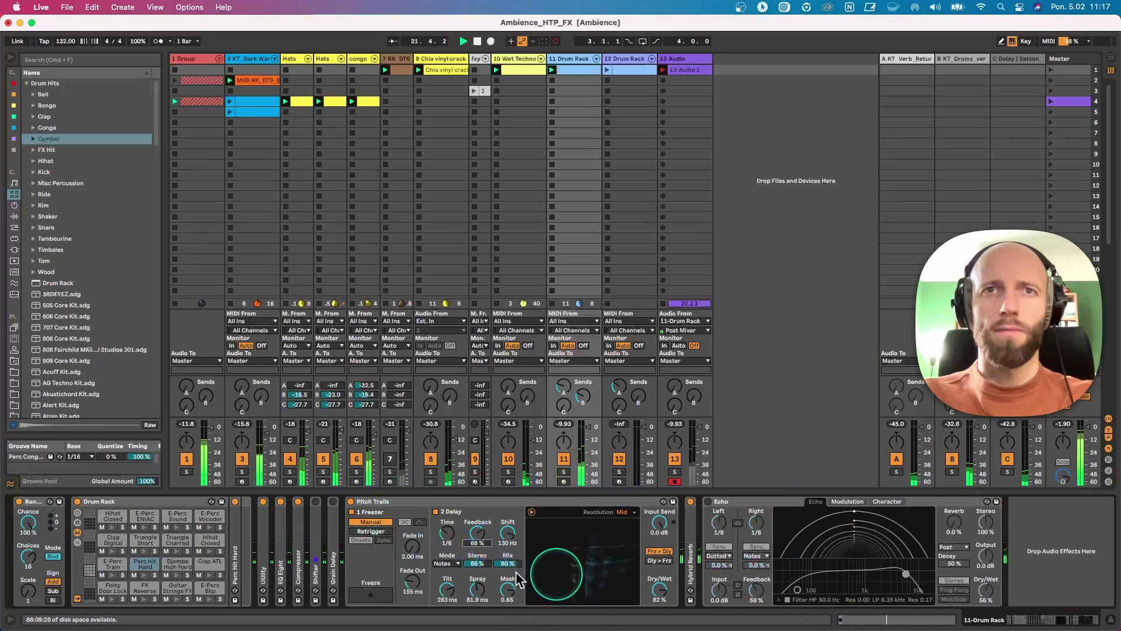
mouse_move(414, 549)
mouse_down()
mouse_move(413, 530)
mouse_move(413, 552)
mouse_up()
click(450, 535)
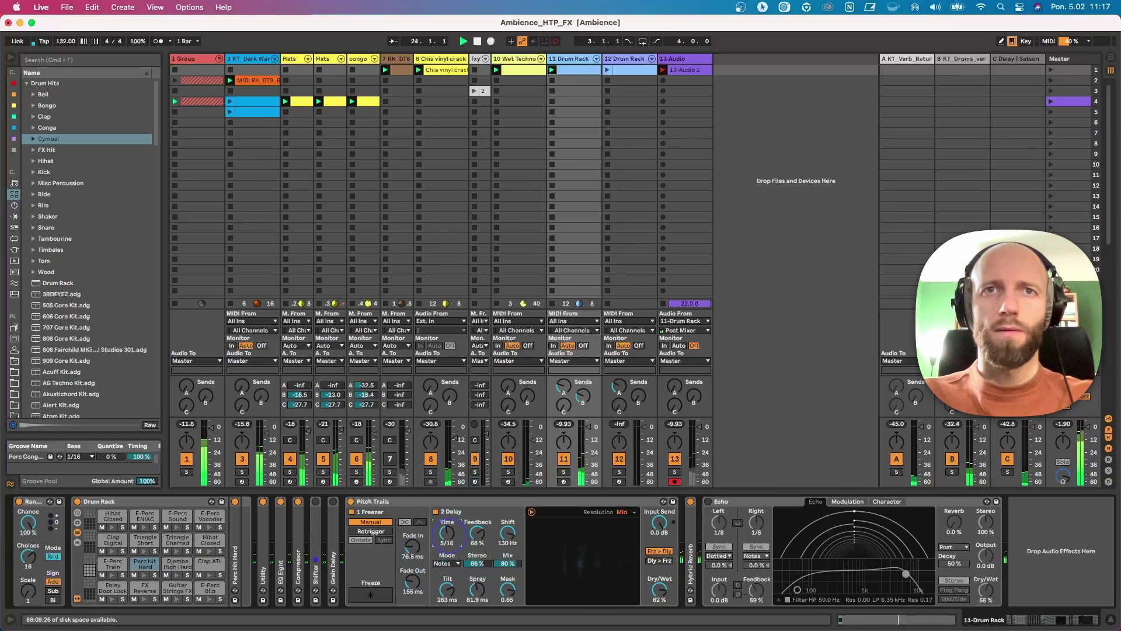
drag(507, 533, 507, 544)
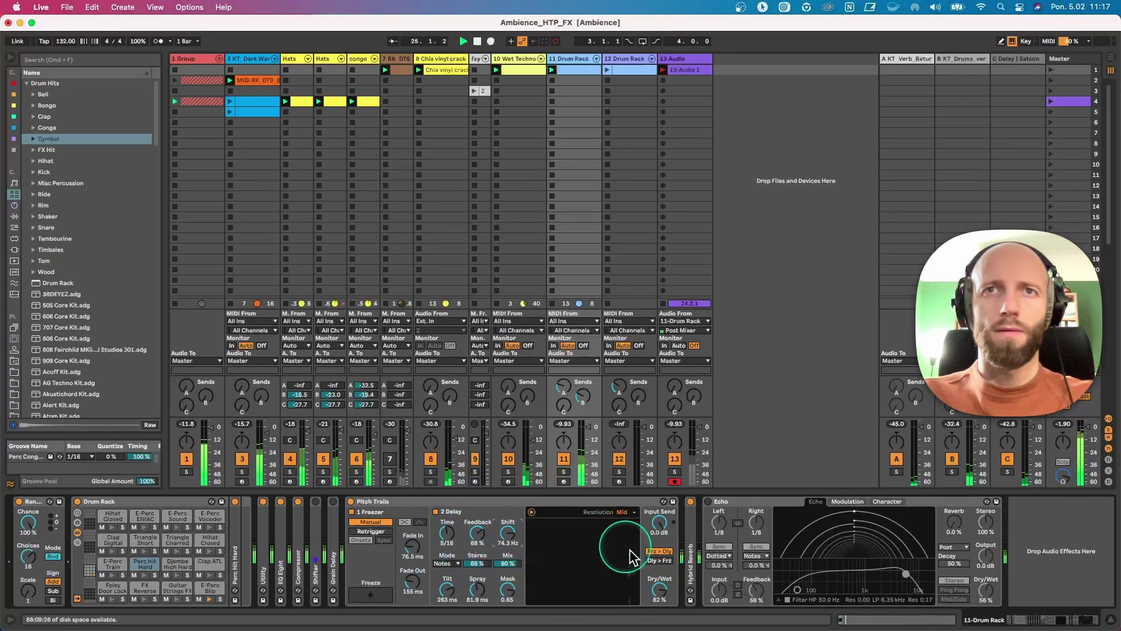
Step: Set Pitch Trails' Dry/Wet to 64%, Spray to about 200 ms and Tilt to 87.3 ms
click(662, 591)
drag(663, 593, 663, 602)
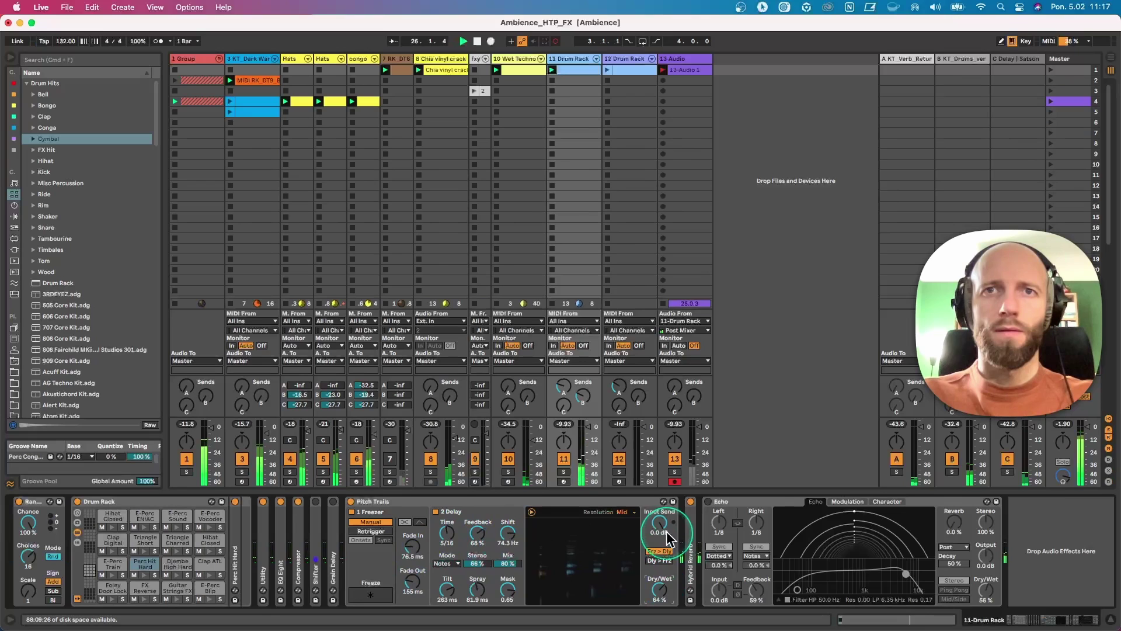
mouse_move(479, 591)
mouse_down()
mouse_move(478, 579)
mouse_move(448, 604)
mouse_up()
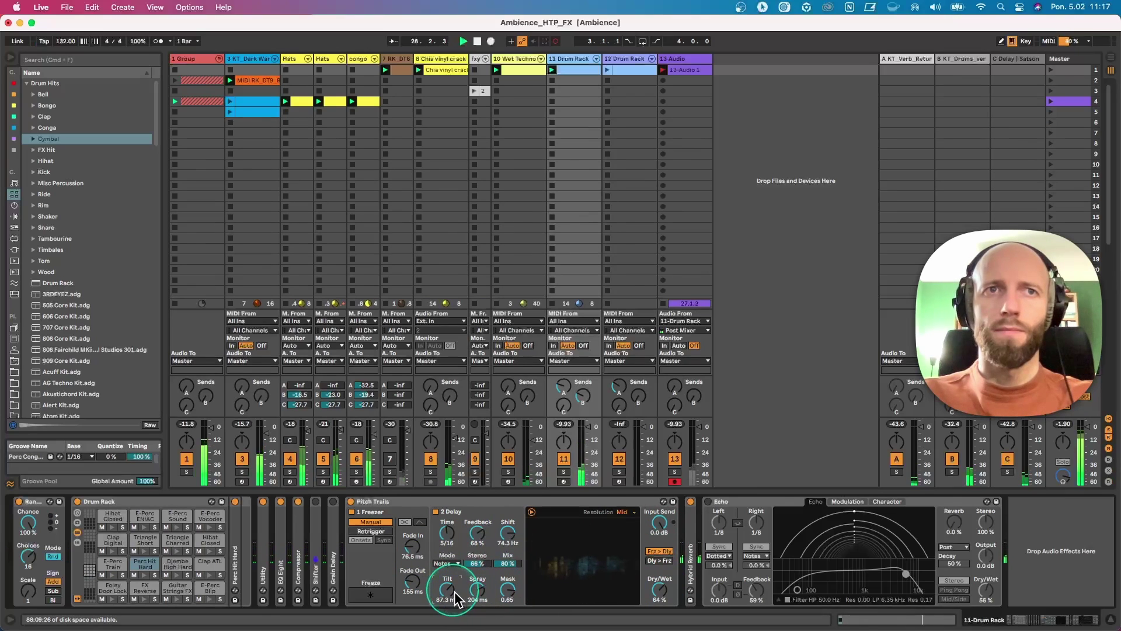
Step: Fold and deactivate Pitch Trails, activate Echo and deactivate Hybrid Reverb on track 11
click(497, 504)
double_click(496, 504)
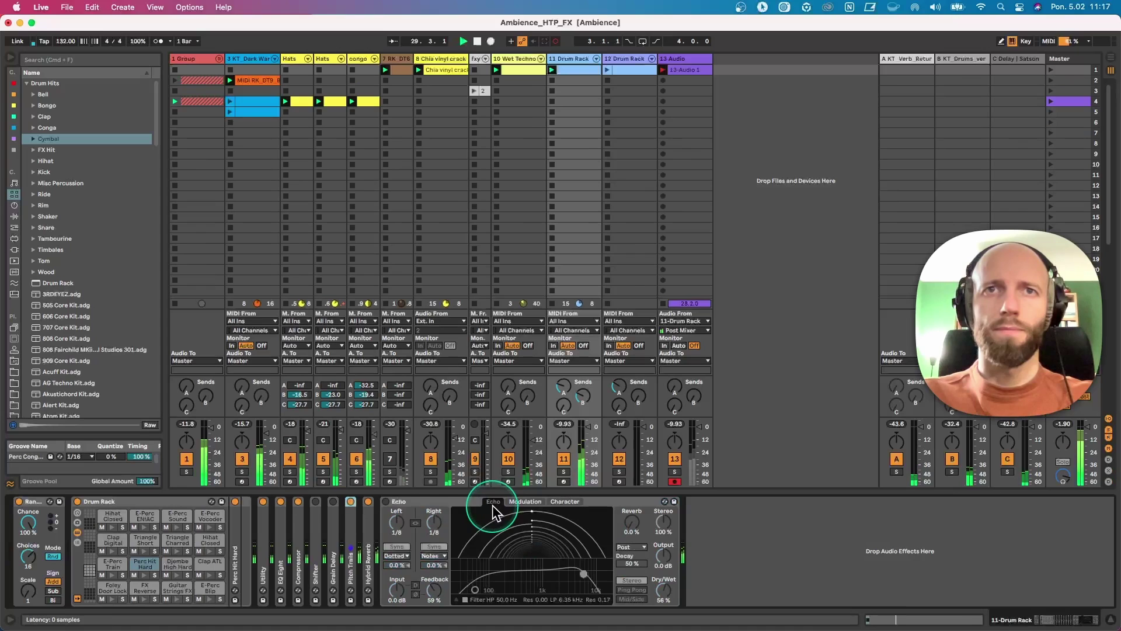
click(351, 501)
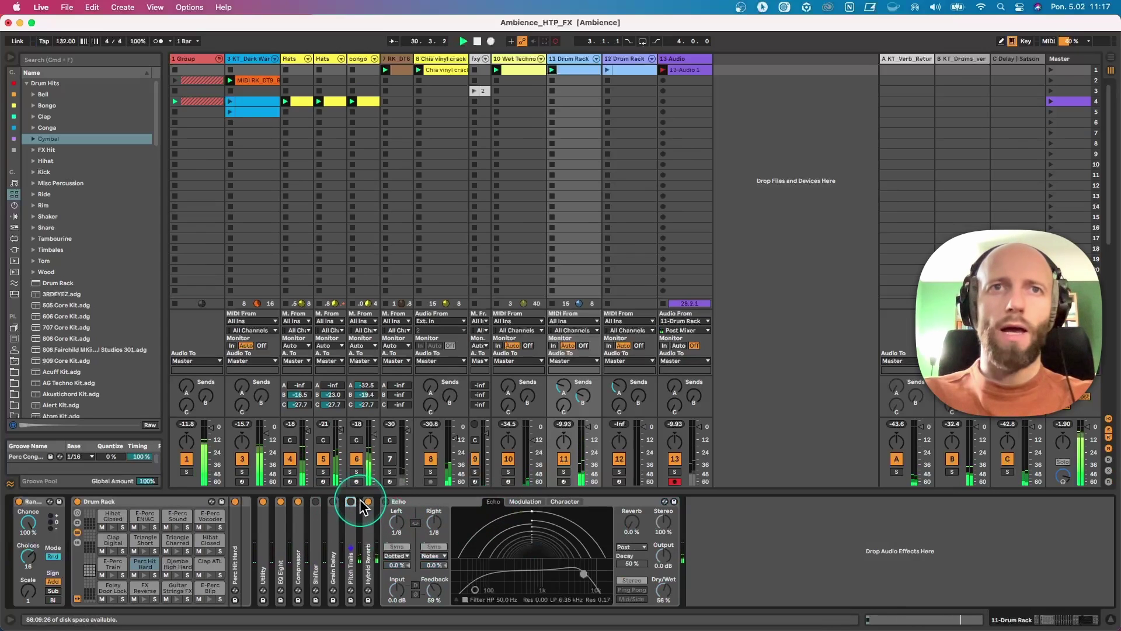
click(386, 501)
click(368, 502)
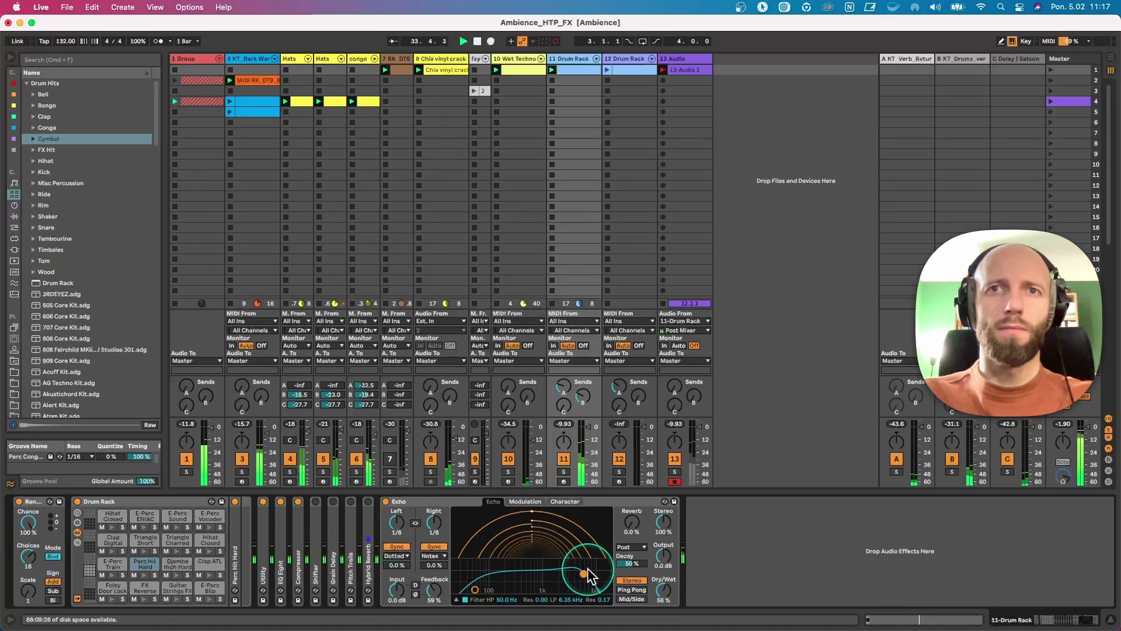
Step: Set Echo's low-pass filter to about 6.69 kHz with 0.26 resonance, Feedback to 69% and Reverb to 43%
mouse_move(588, 570)
mouse_down()
mouse_move(563, 563)
mouse_move(585, 565)
mouse_up()
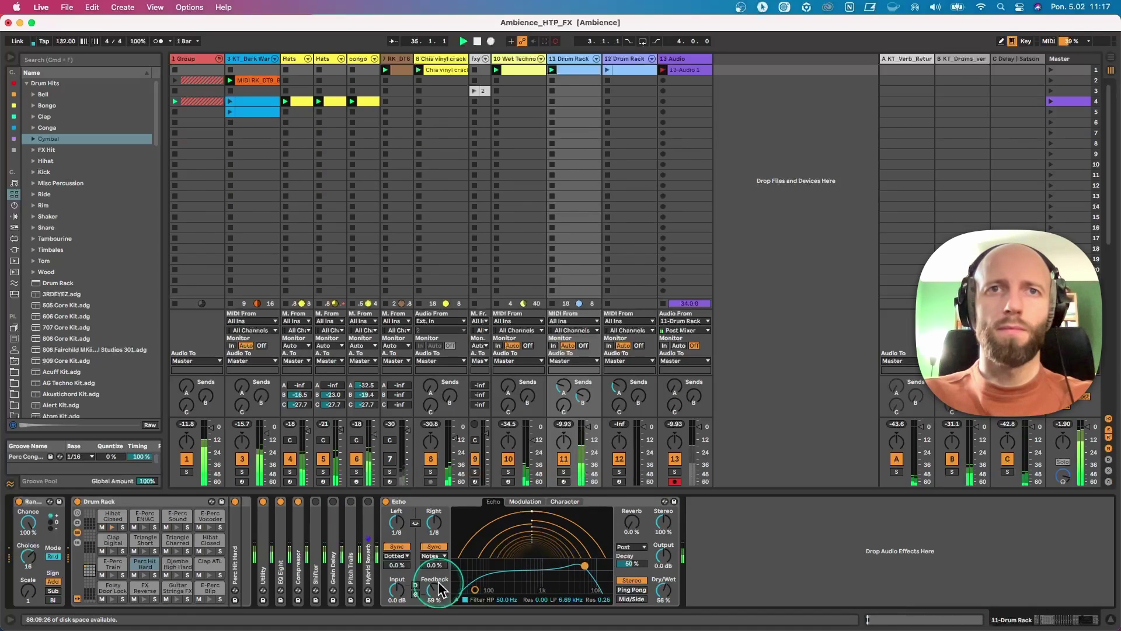
drag(433, 592, 434, 587)
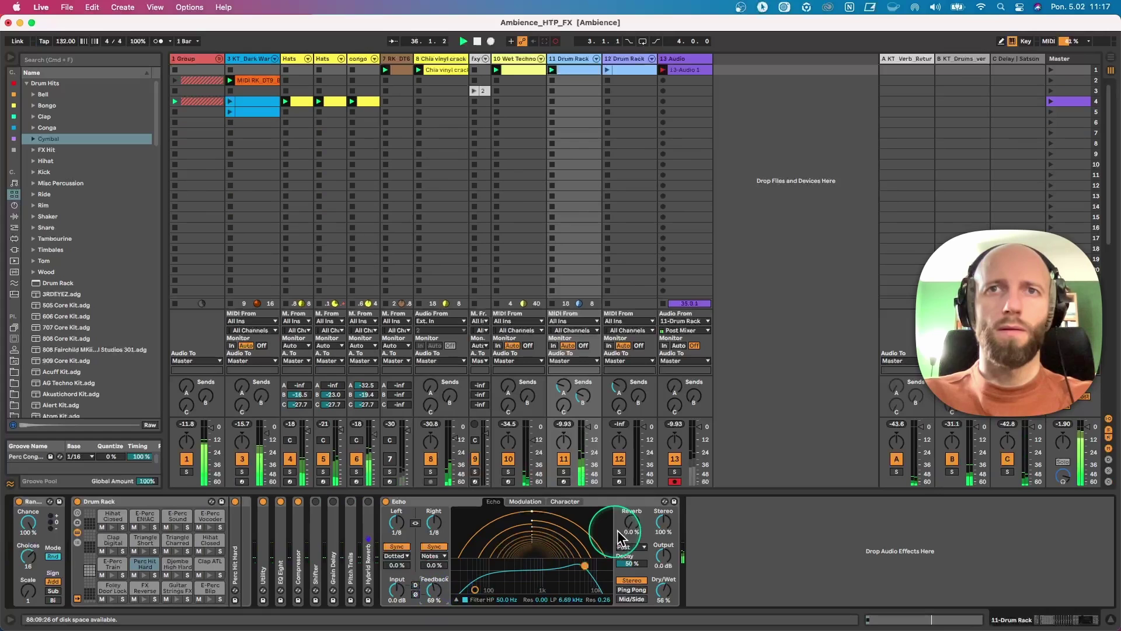
drag(632, 521, 632, 516)
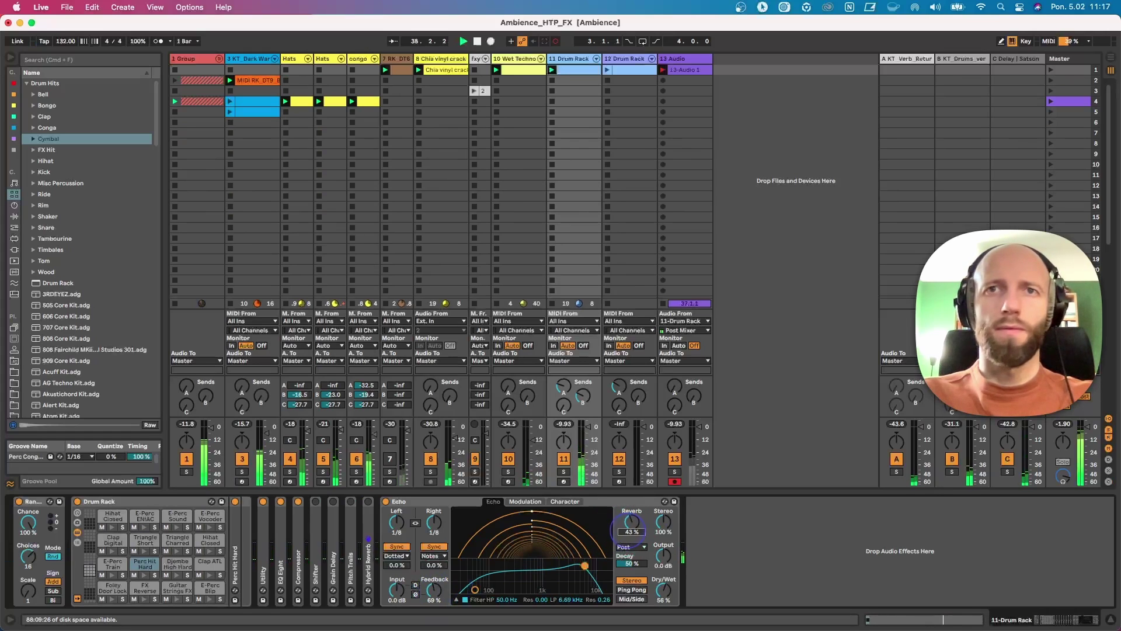
Step: Set Echo's low-pass filter to about 5.16 kHz with 0.23 resonance and Reverb to 25%, vary the right delay time, and fold Echo
drag(585, 565, 579, 569)
click(435, 525)
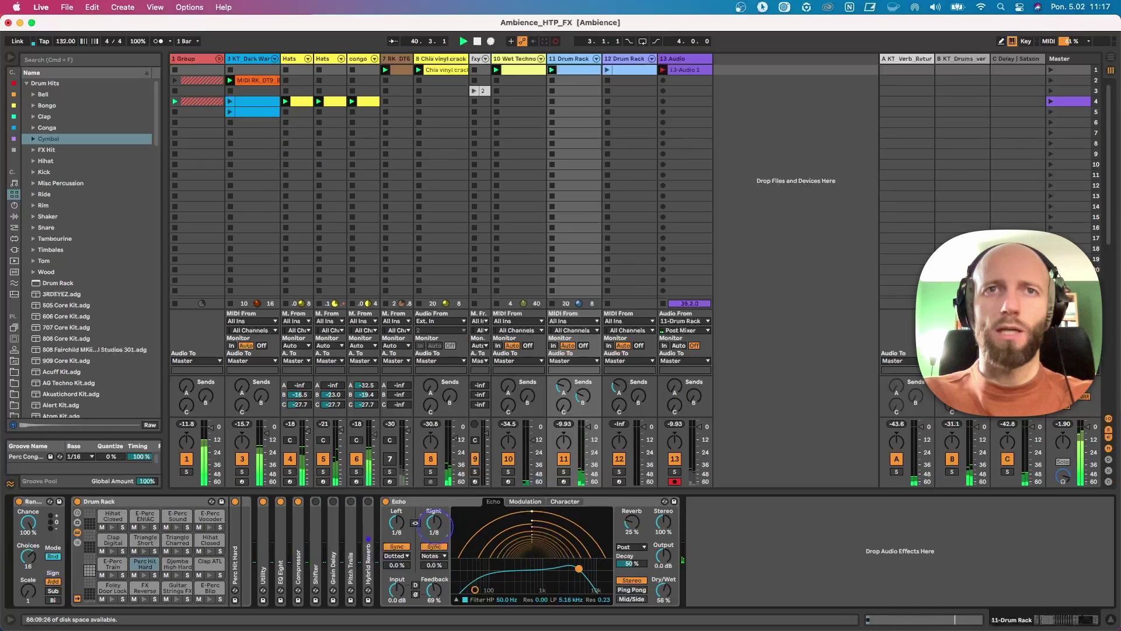
drag(434, 523, 434, 532)
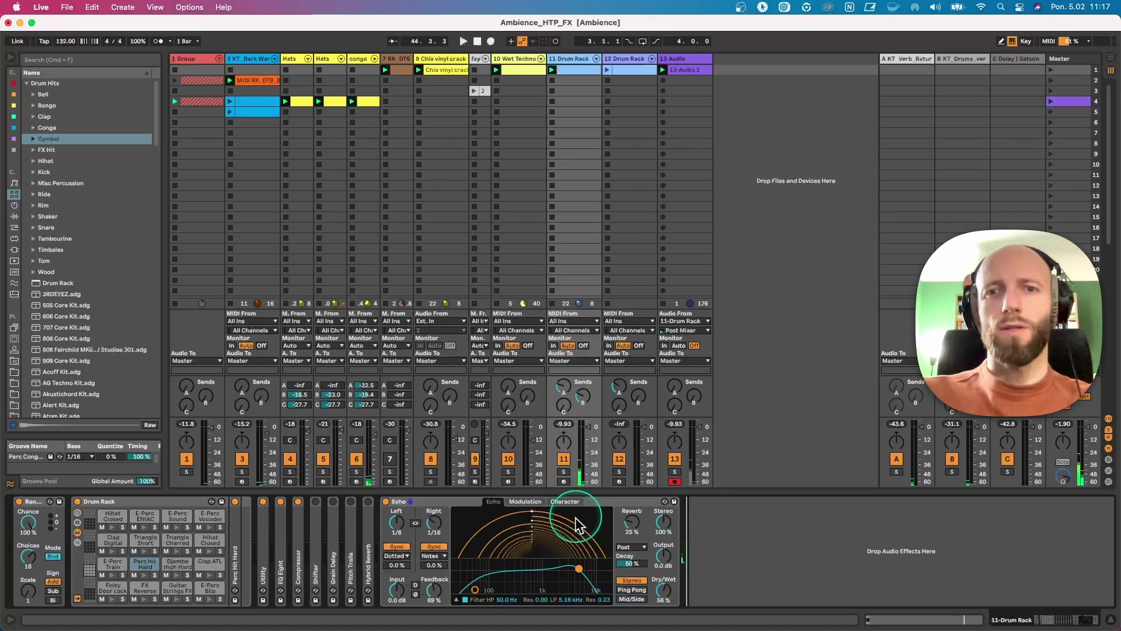
double_click(445, 501)
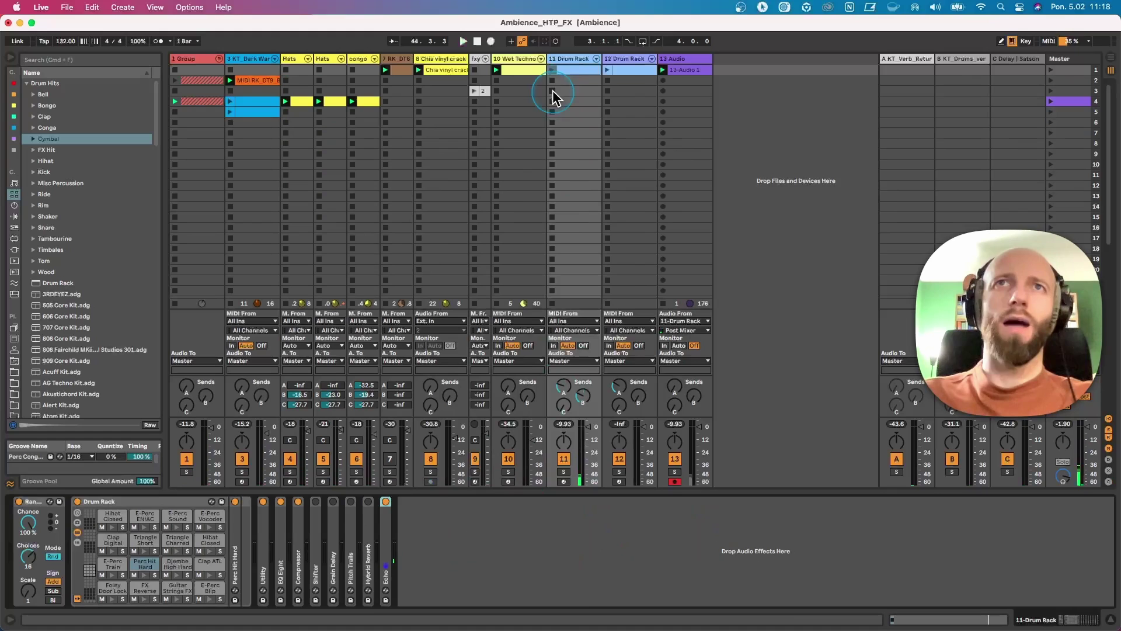
Step: Unfold the Drum Rack on track 12 and set the Random device's Choices to 16
click(612, 63)
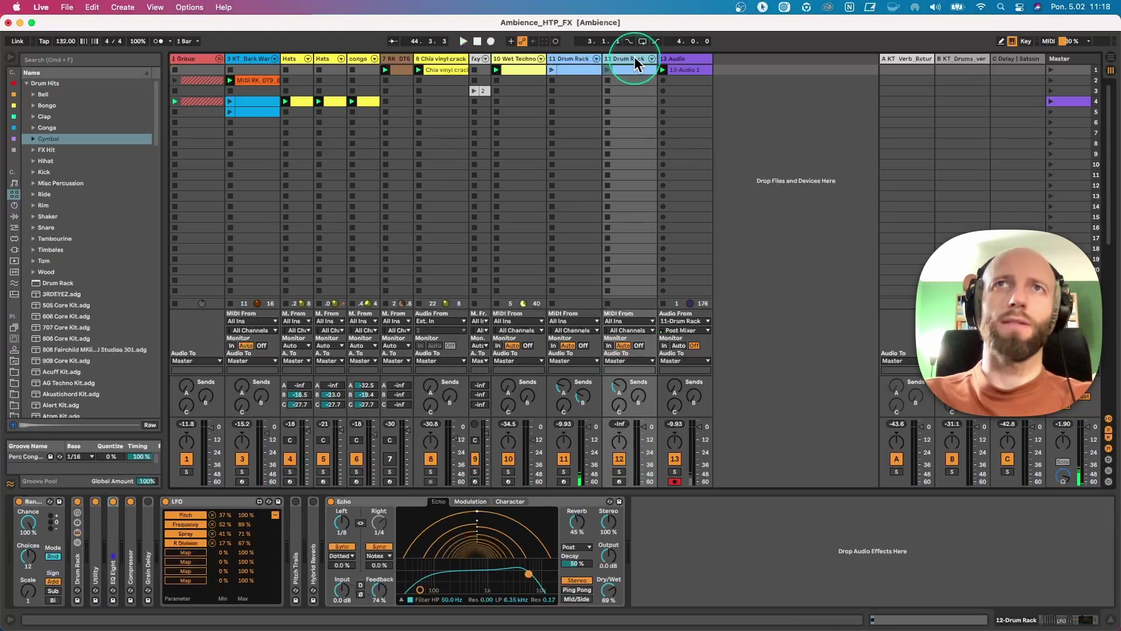
double_click(78, 552)
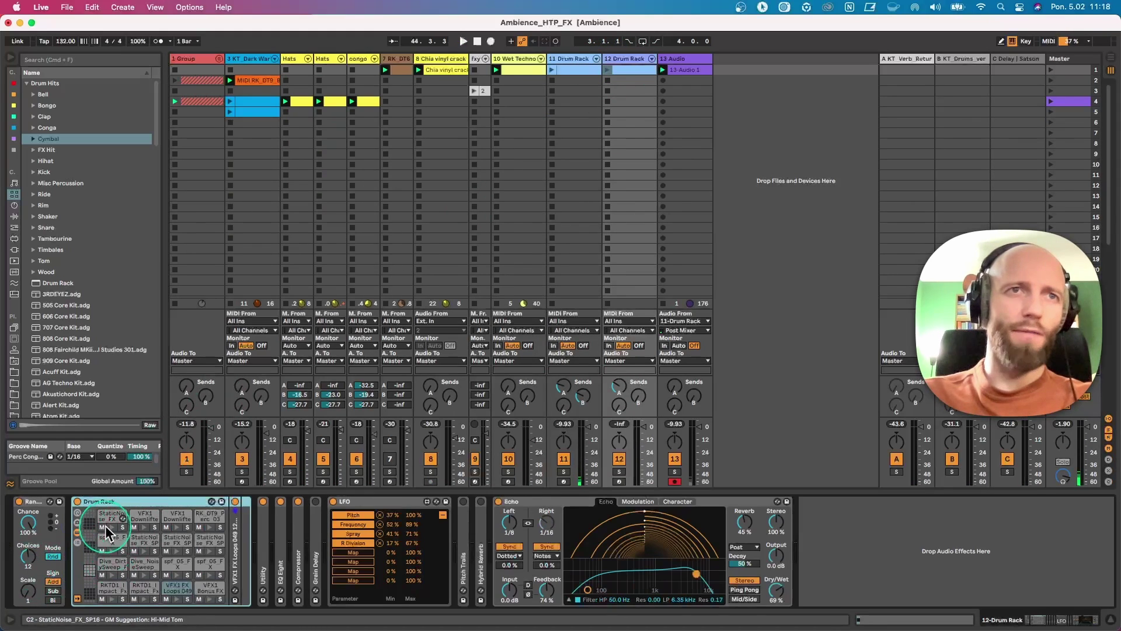
click(29, 566)
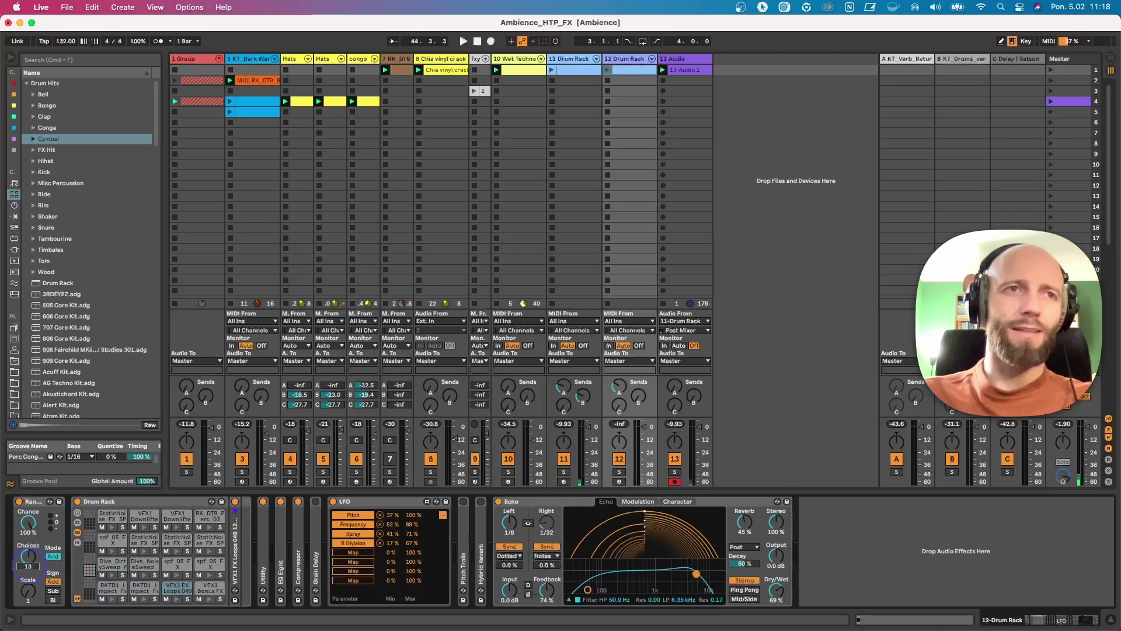
drag(27, 562, 27, 558)
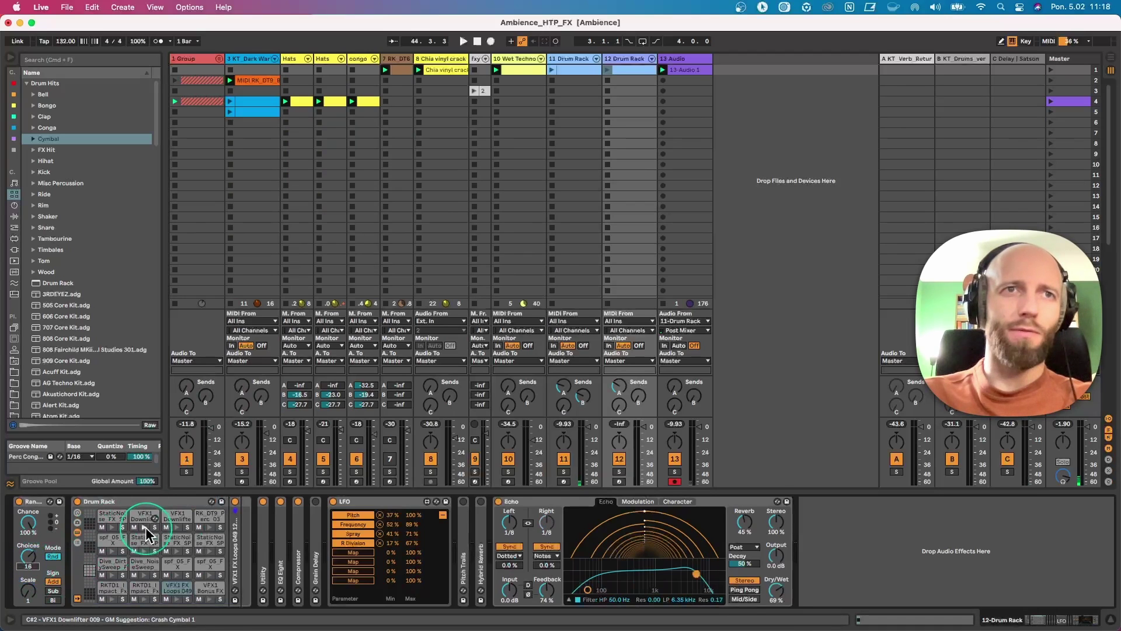
Step: Deactivate Echo on track 12 and audition several Drum Rack pads, including the noise, sweep, loop and impact samples
click(498, 501)
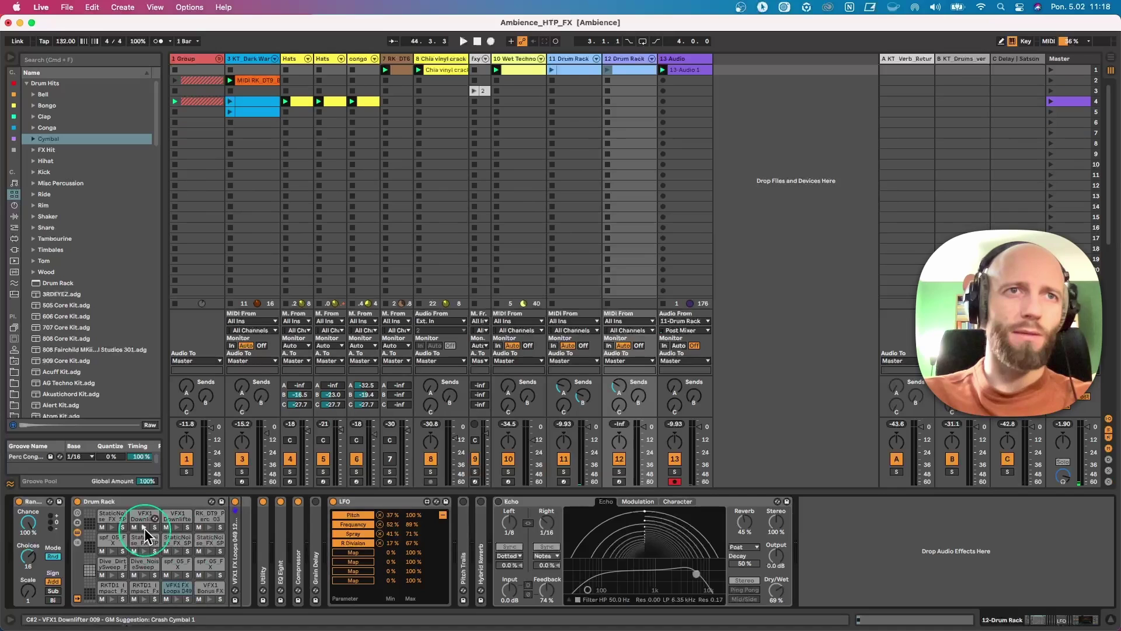
click(112, 527)
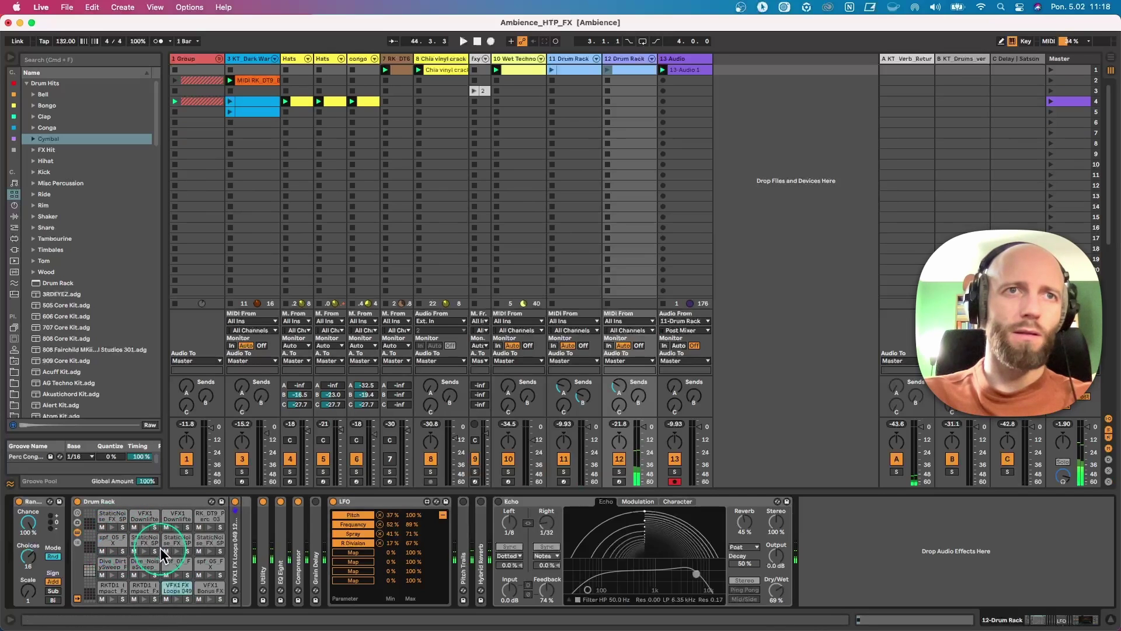
click(176, 550)
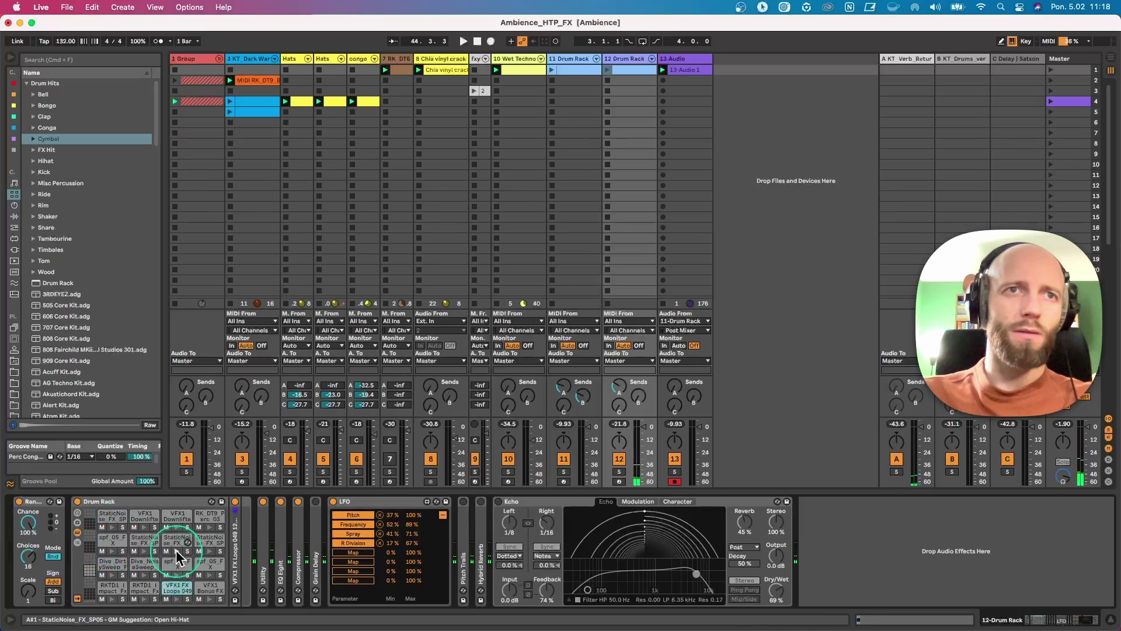
click(210, 576)
click(209, 599)
click(176, 600)
click(144, 599)
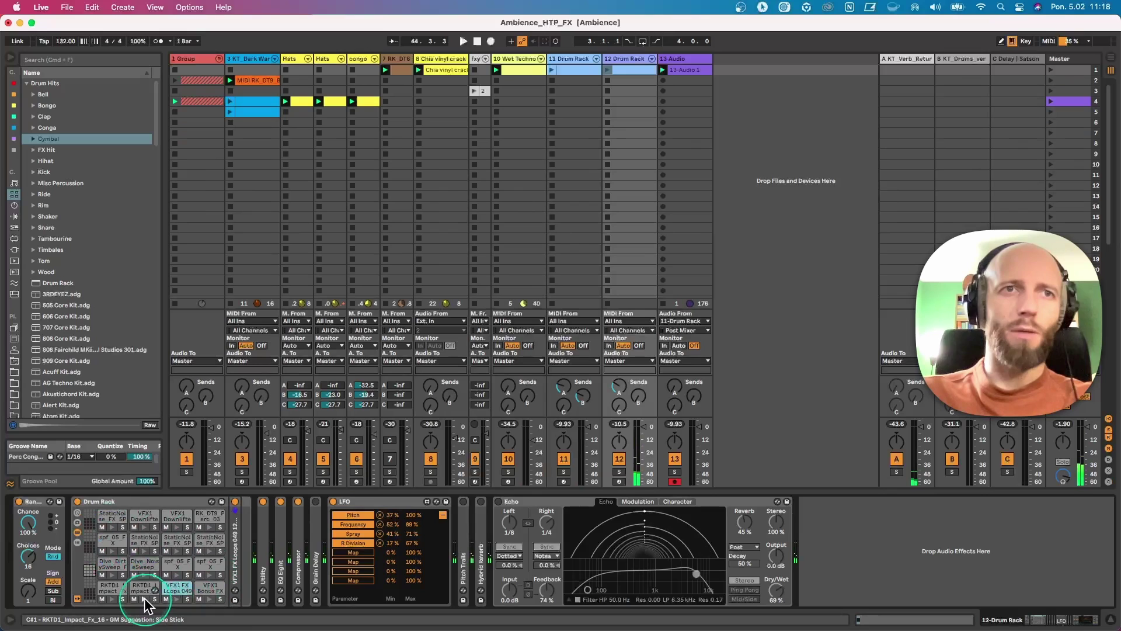
click(112, 600)
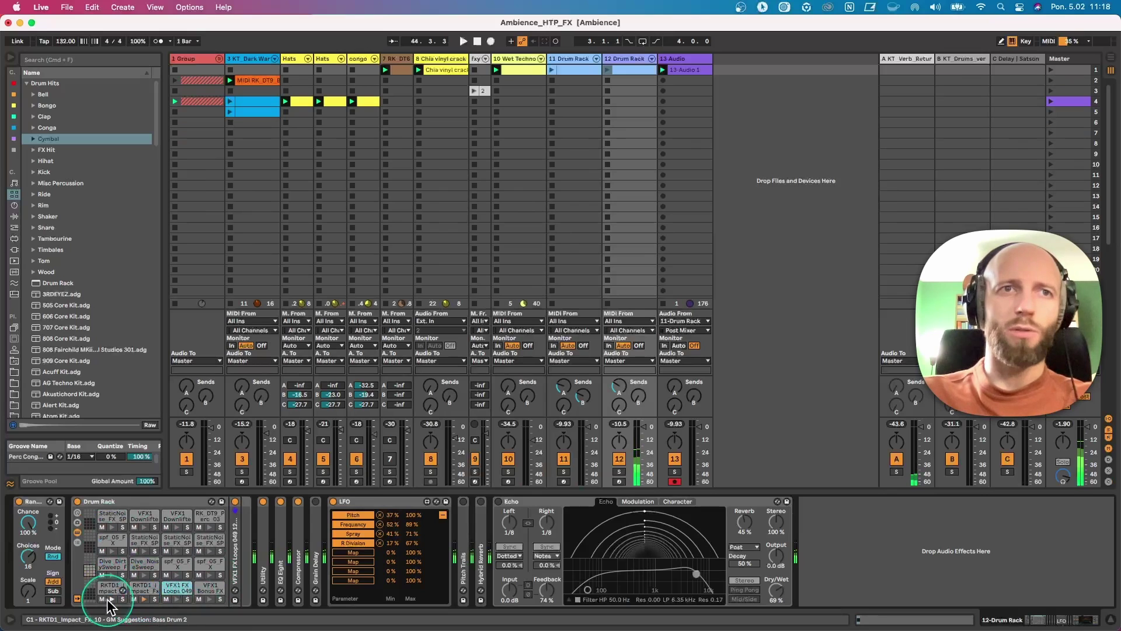
Step: Unfold and activate Grain Delay on track 12, audition a noise pad, and review the LFO's waveform and parameter mappings
double_click(316, 529)
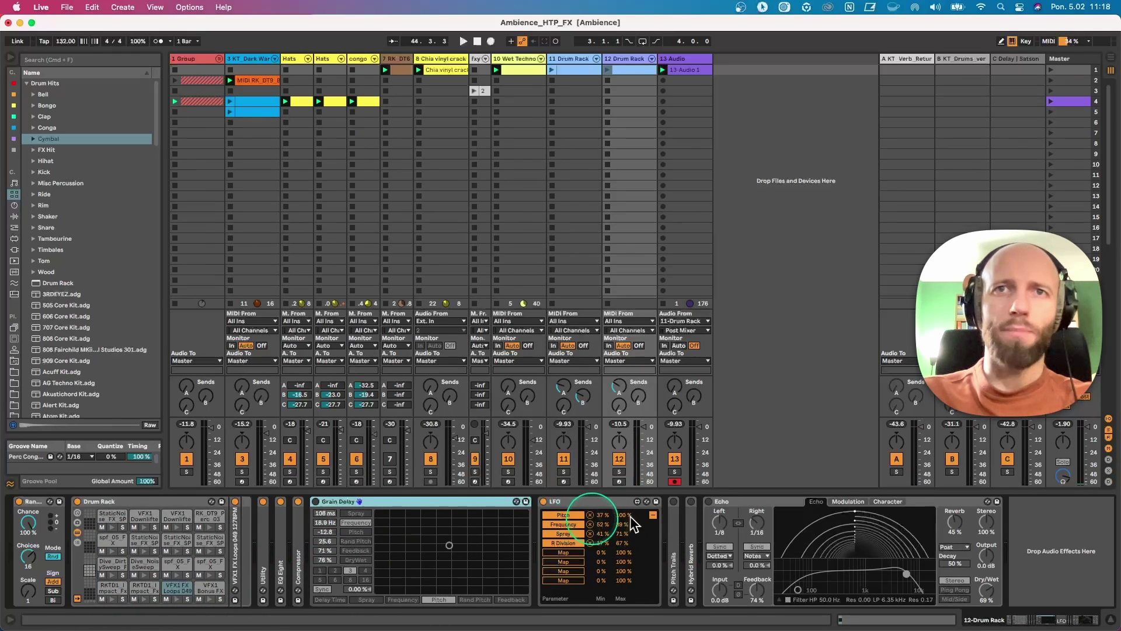
click(651, 514)
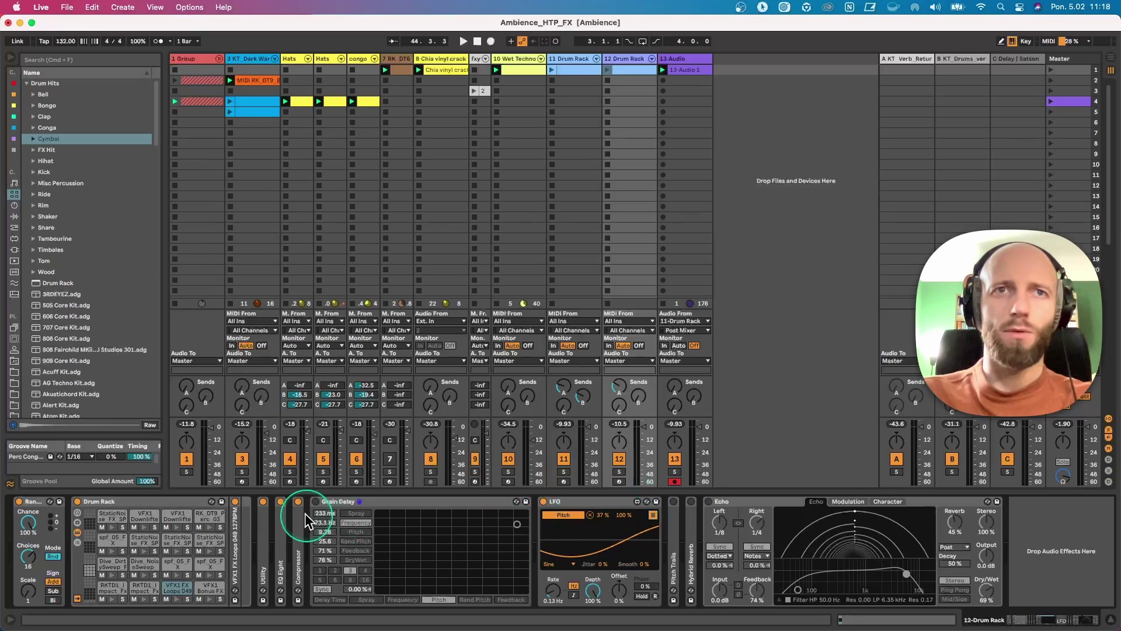
click(316, 502)
click(178, 551)
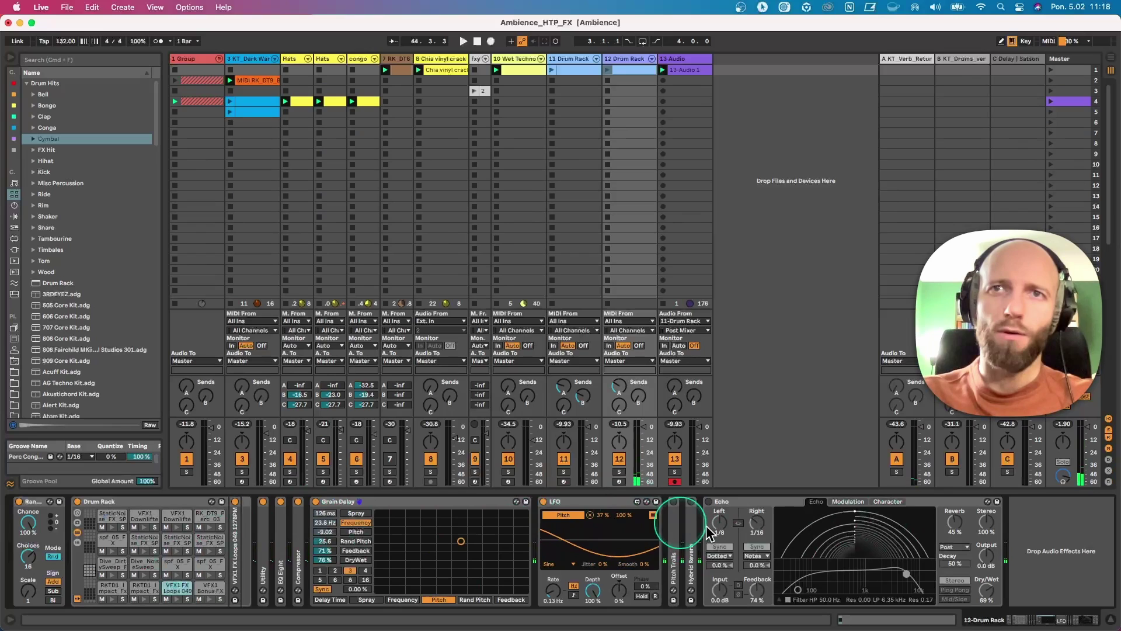
click(653, 516)
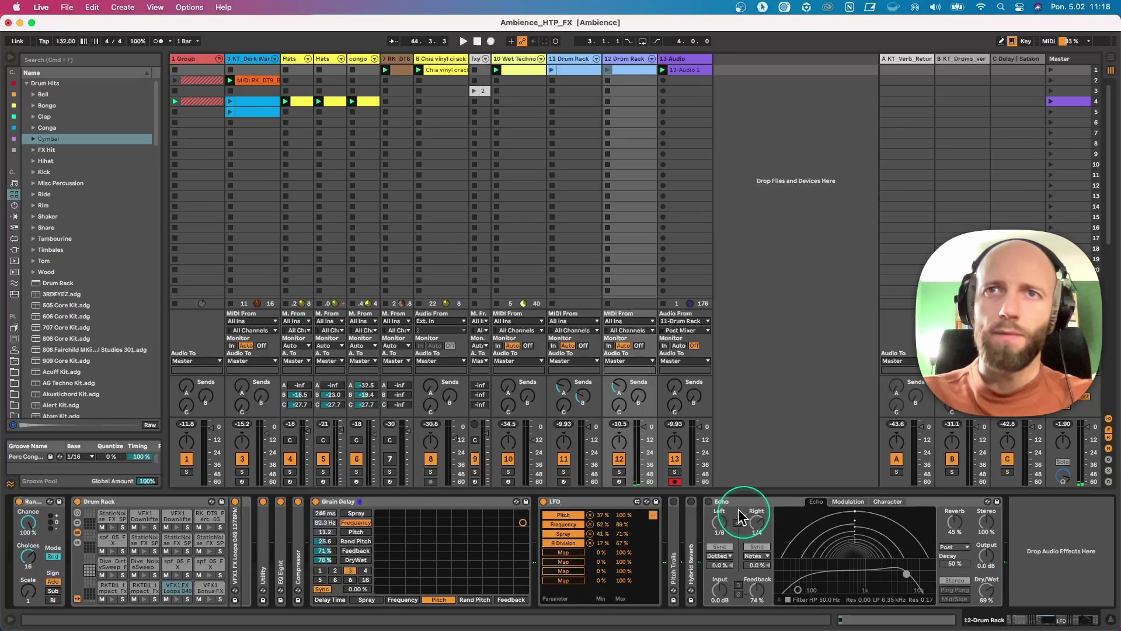
click(590, 501)
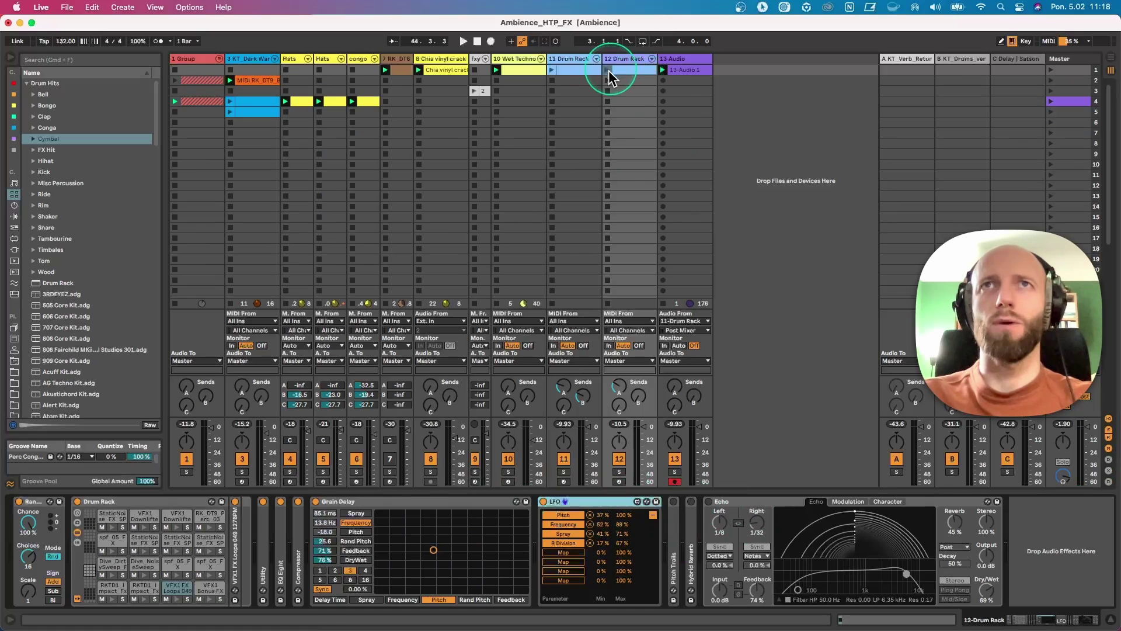
Step: Record track 12 into track 13's second clip slot, setting Grain Delay's Rand Pitch to 12.8, Feedback to 64% and Dry/Wet to 77%
click(664, 310)
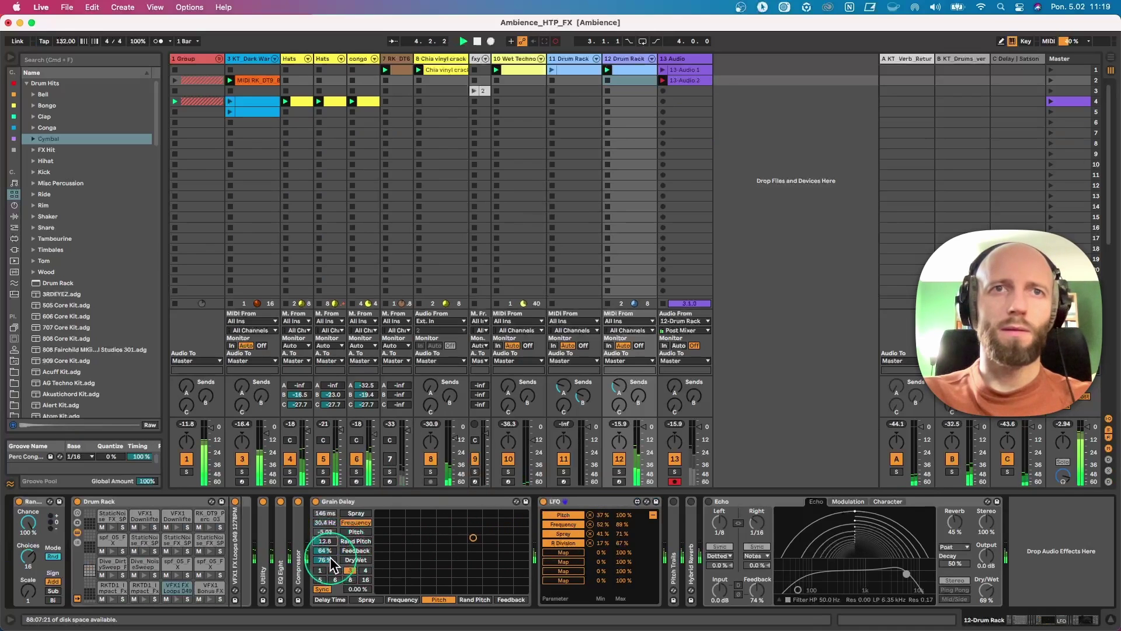
drag(326, 560, 332, 555)
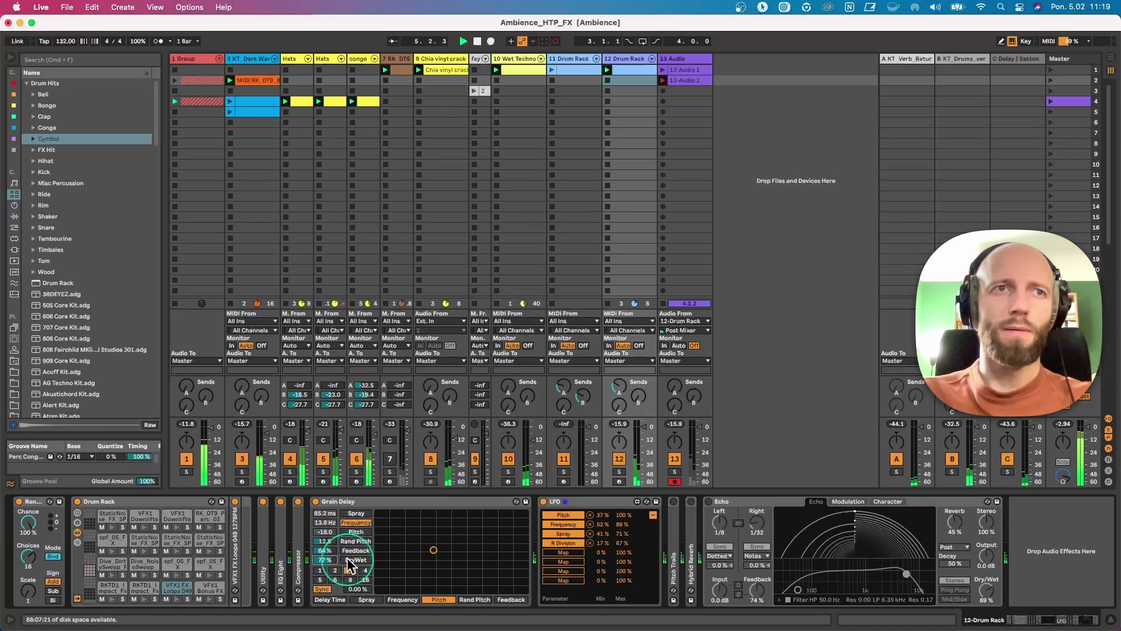
click(558, 544)
click(468, 530)
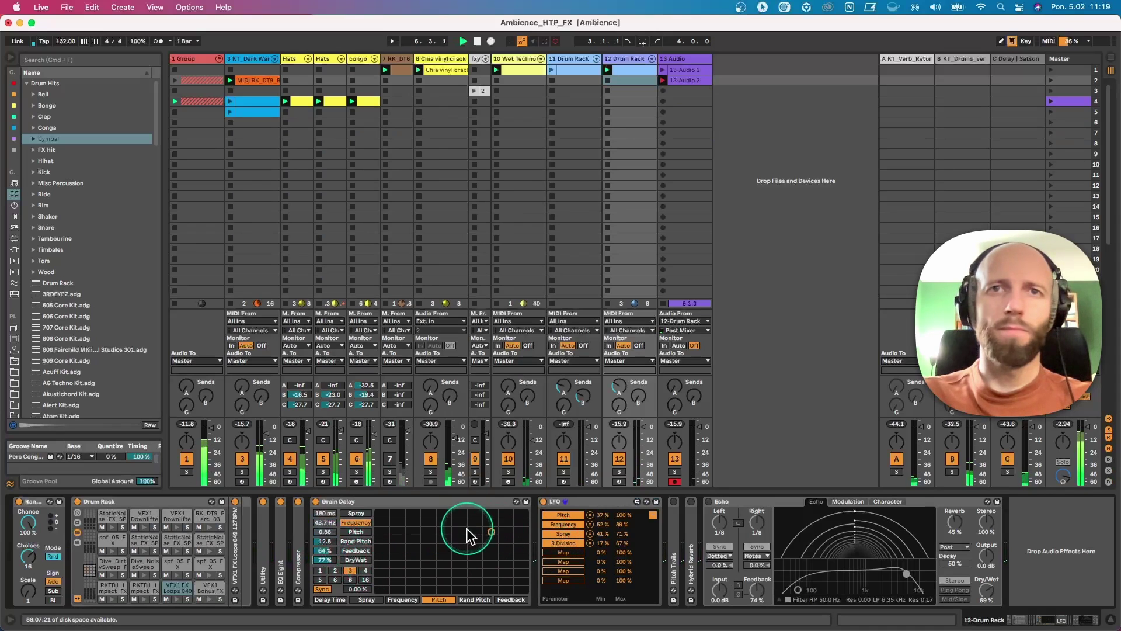
click(395, 567)
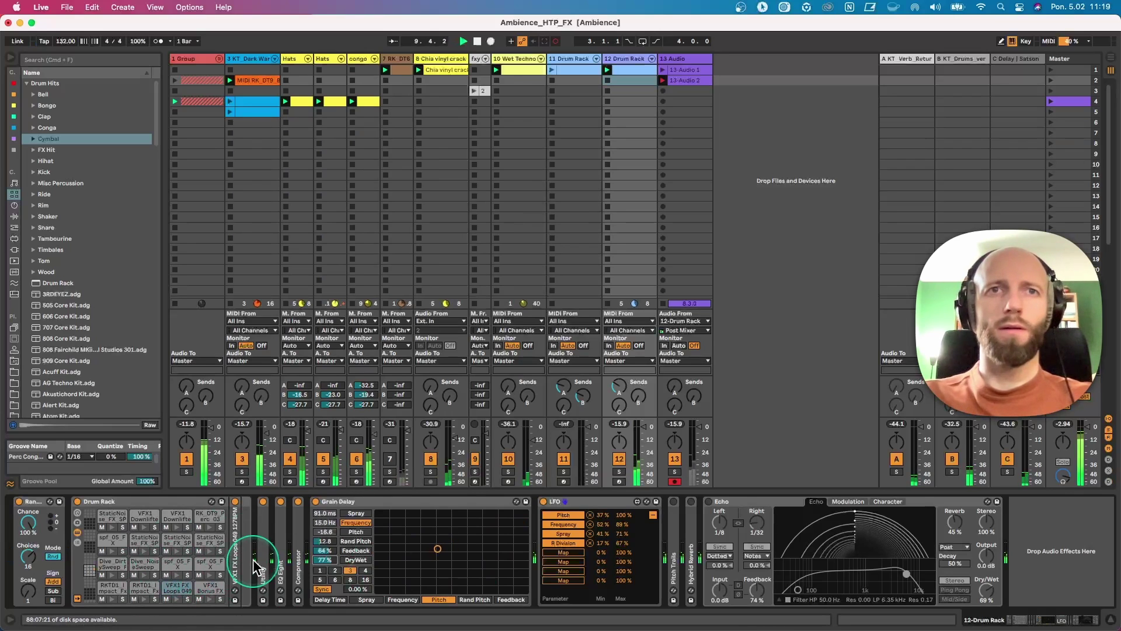
Step: Deactivate Grain Delay and activate Echo on track 12 while recording continues
click(437, 503)
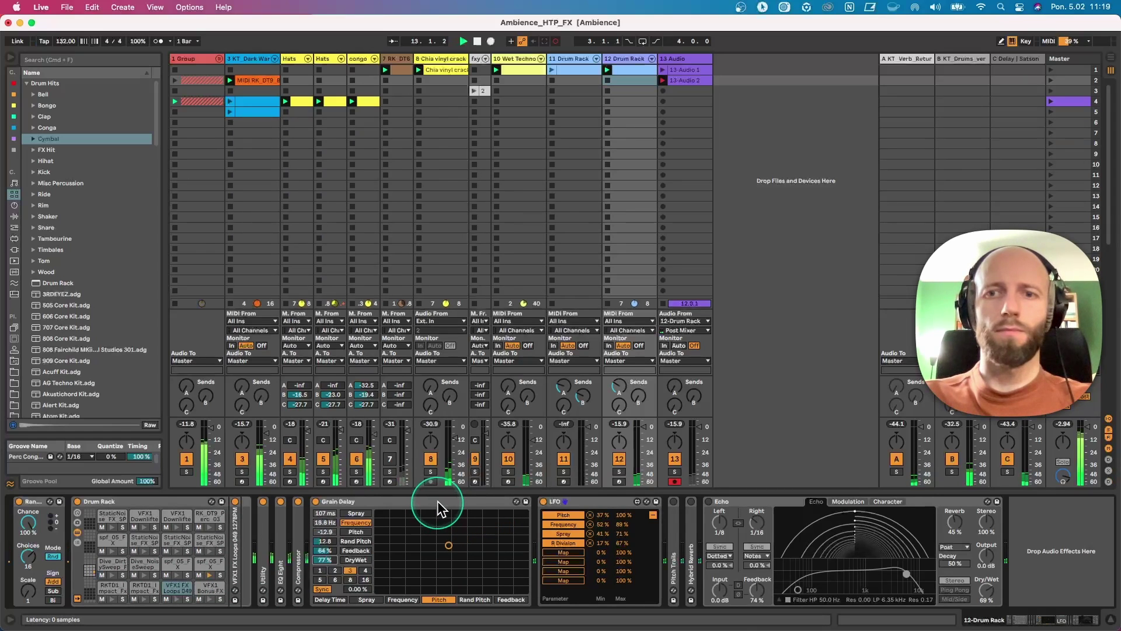
click(438, 500)
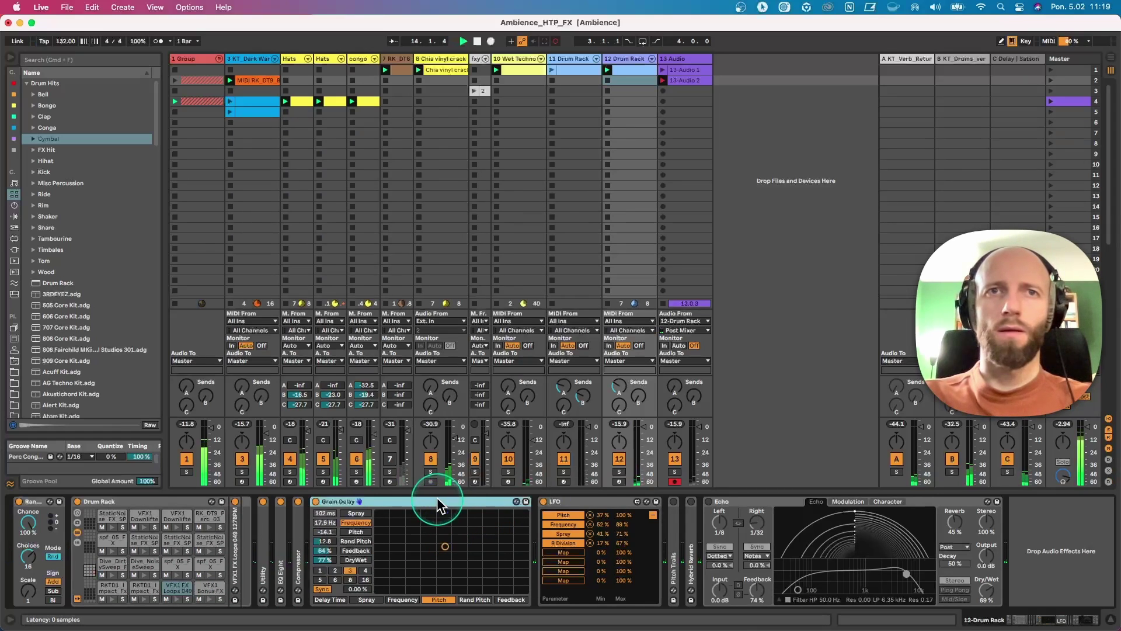
click(325, 499)
click(316, 501)
click(709, 501)
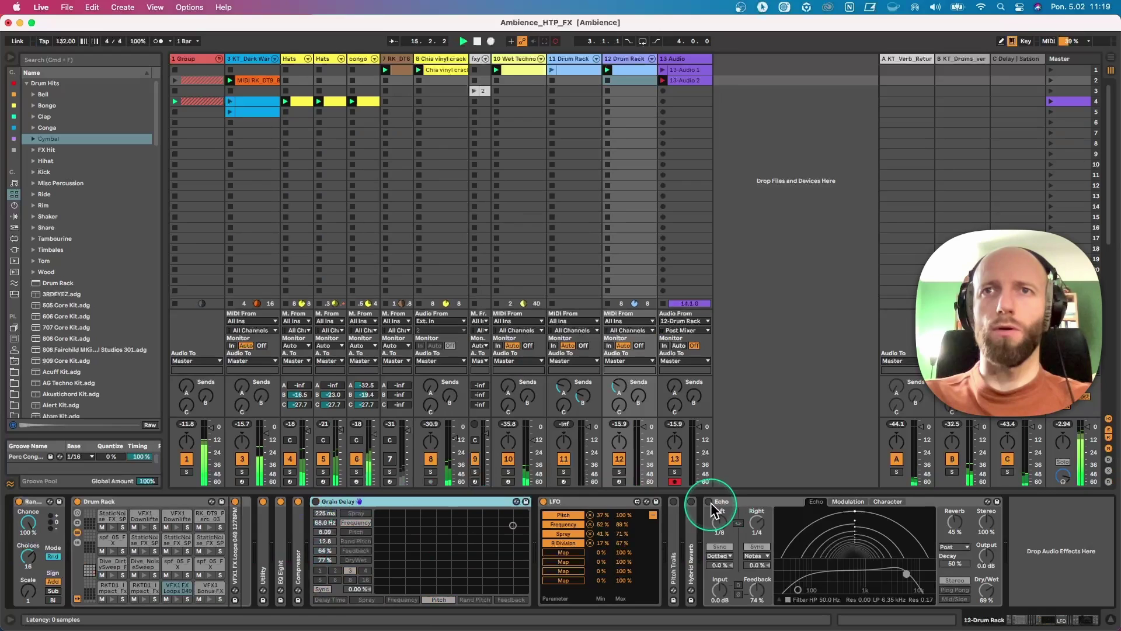
Step: Set Echo's high-pass filter to 71.7 Hz with 0.06 resonance and low-pass to 7.43 kHz with 0.21 resonance, and vary the left delay time
click(786, 540)
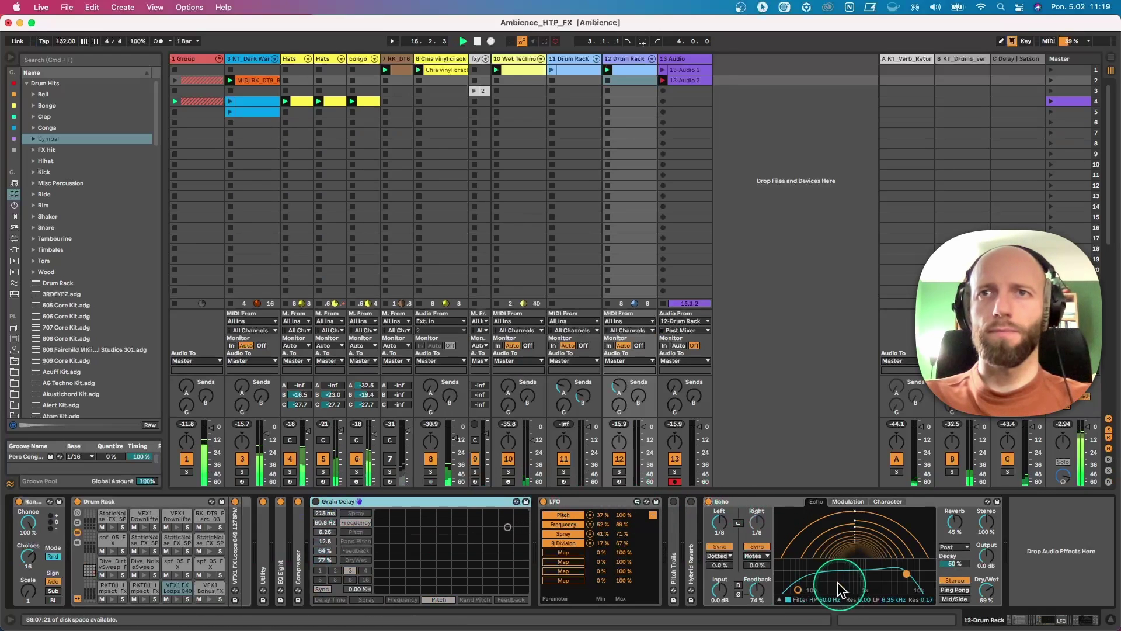
drag(797, 595, 806, 586)
click(902, 578)
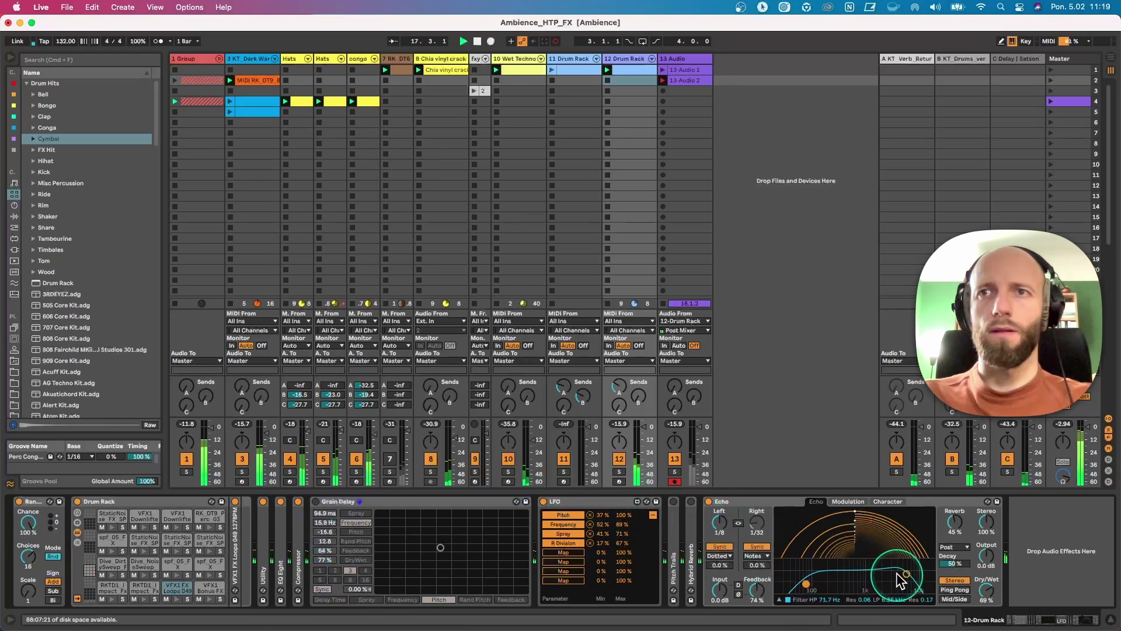
mouse_move(907, 579)
mouse_down()
mouse_move(904, 568)
mouse_move(855, 574)
mouse_move(923, 571)
mouse_move(897, 572)
mouse_move(910, 570)
mouse_up()
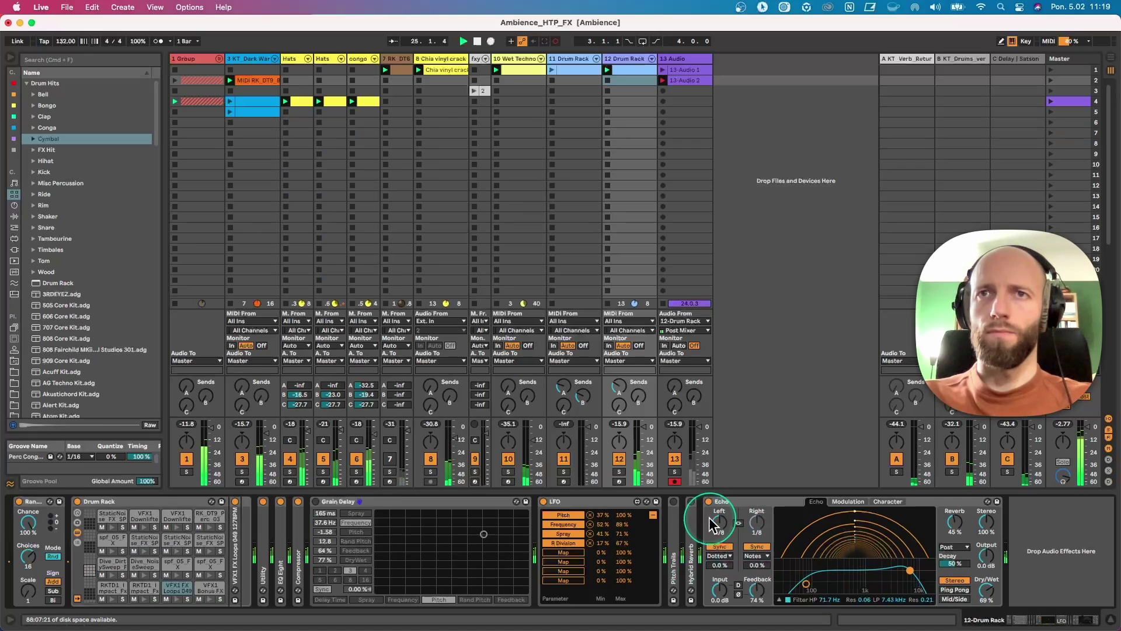
mouse_move(718, 527)
mouse_down()
mouse_move(717, 543)
mouse_move(716, 500)
mouse_move(739, 524)
mouse_up()
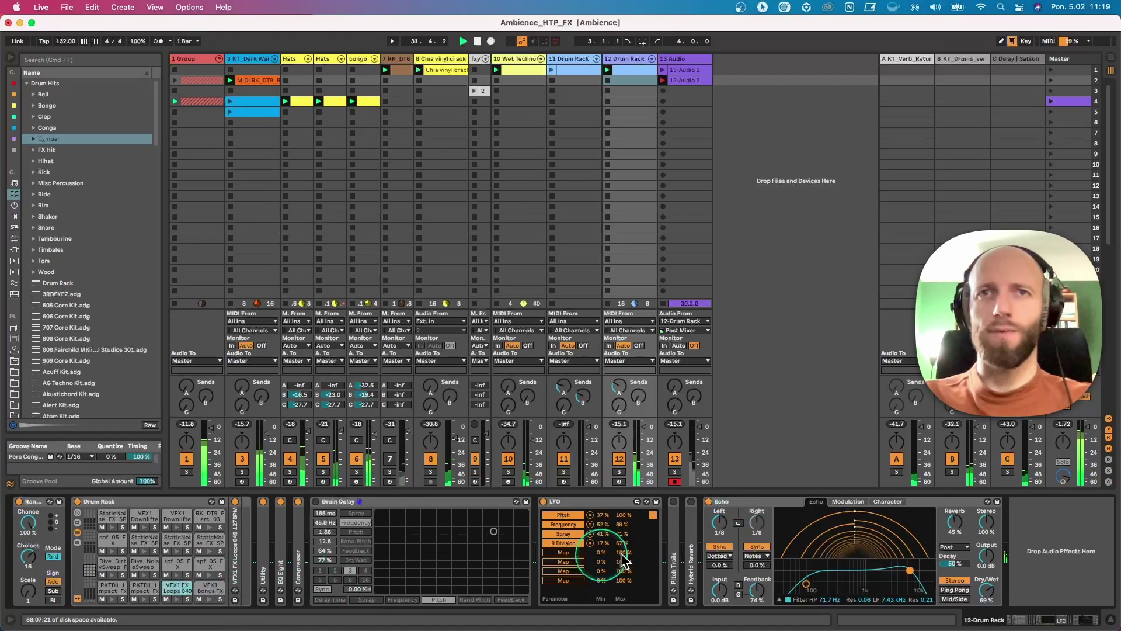
Step: Deactivate Echo, activate Pitch Trails and Hybrid Reverb, then fold the LFO and unfold Pitch Trails
click(708, 501)
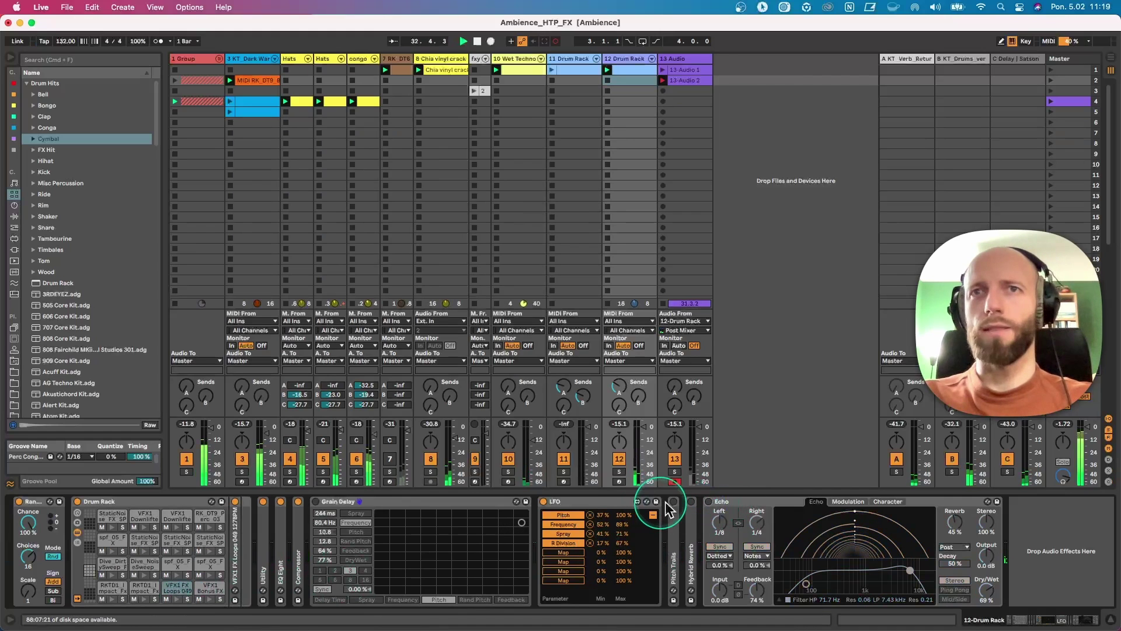
click(674, 501)
click(691, 502)
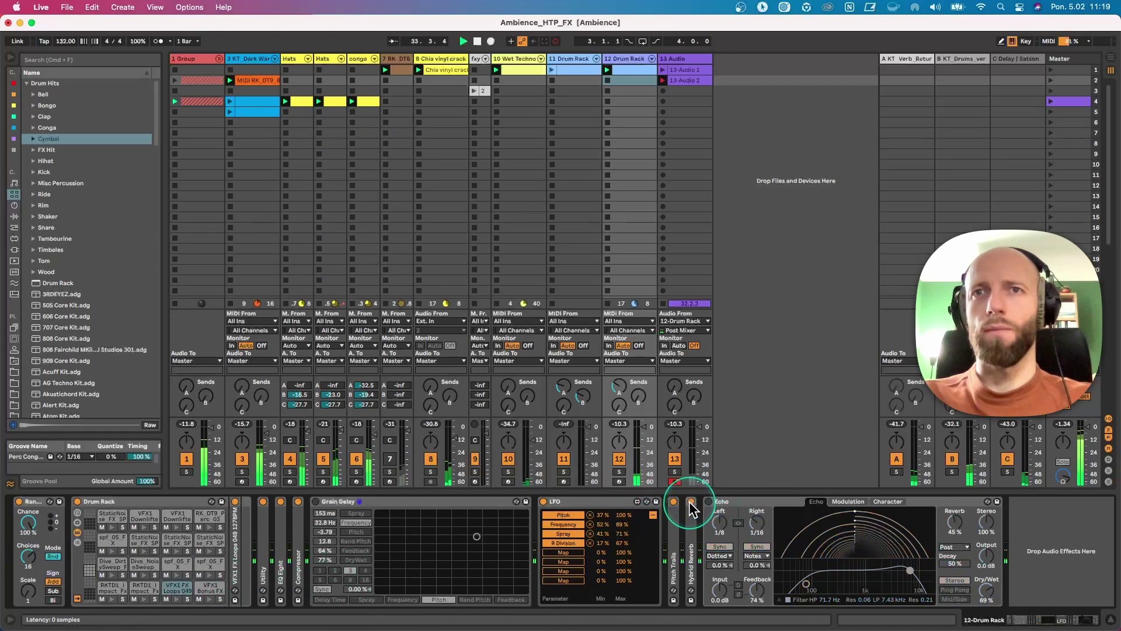
double_click(615, 500)
double_click(563, 528)
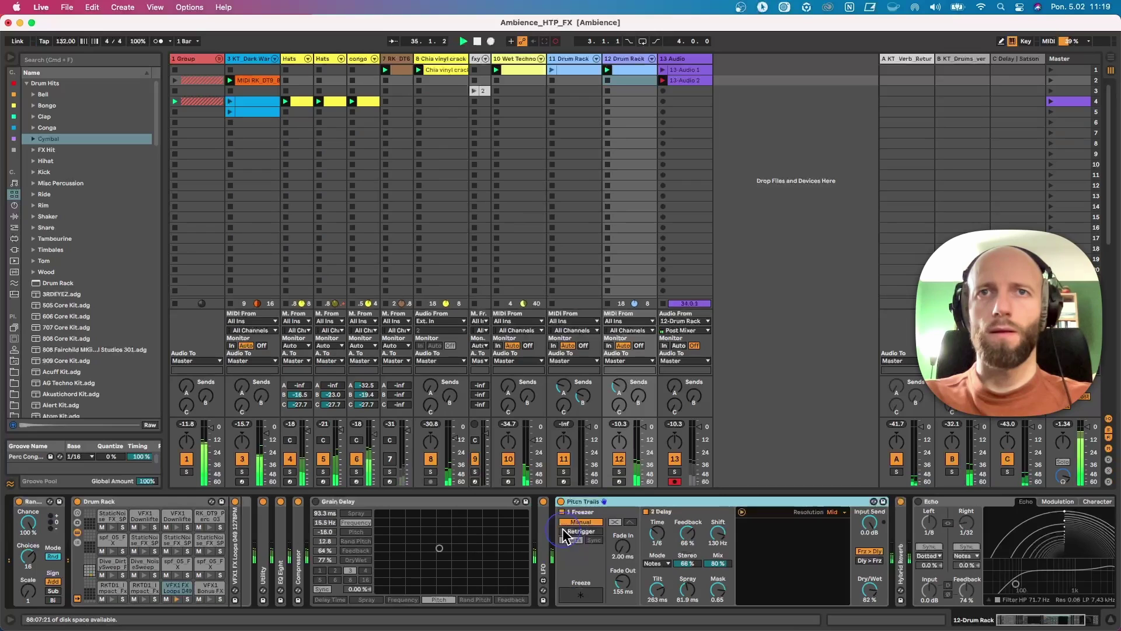
Step: Swap the Pitch Trails preset for Stereo Flyby, adjust its Dry/Wet amount, and open Hybrid Reverb
click(874, 501)
drag(64, 171, 688, 531)
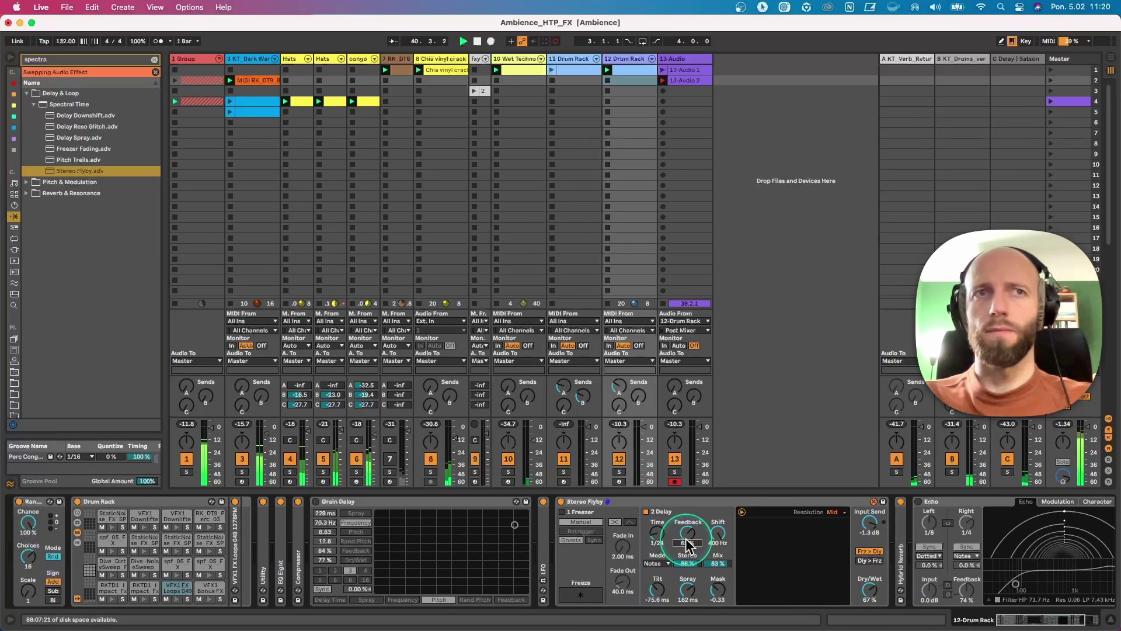
click(872, 595)
drag(864, 590, 864, 588)
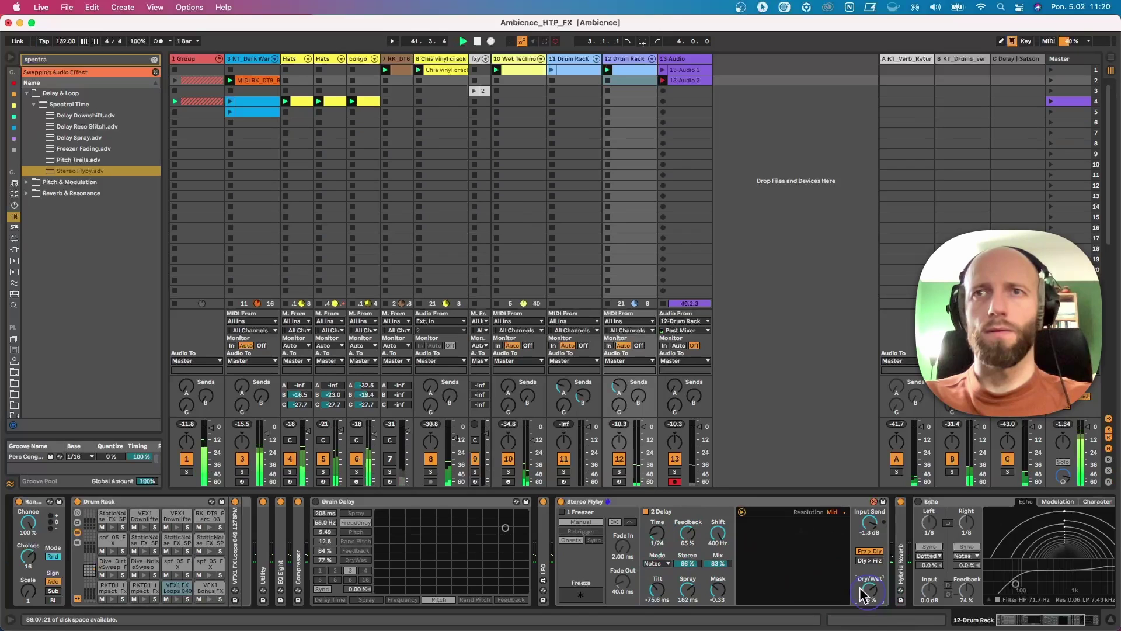
double_click(900, 521)
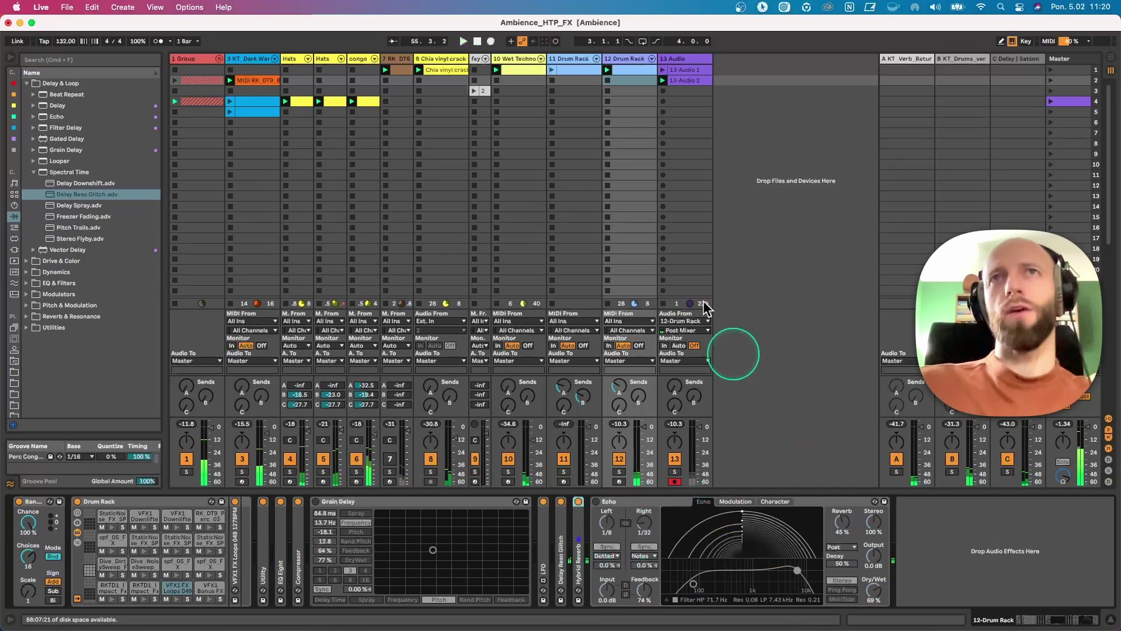
Step: Stop track 12 and examine the waveforms of the recorded clips 13-Audio 1 and 13-Audio 2 on track 13
click(609, 112)
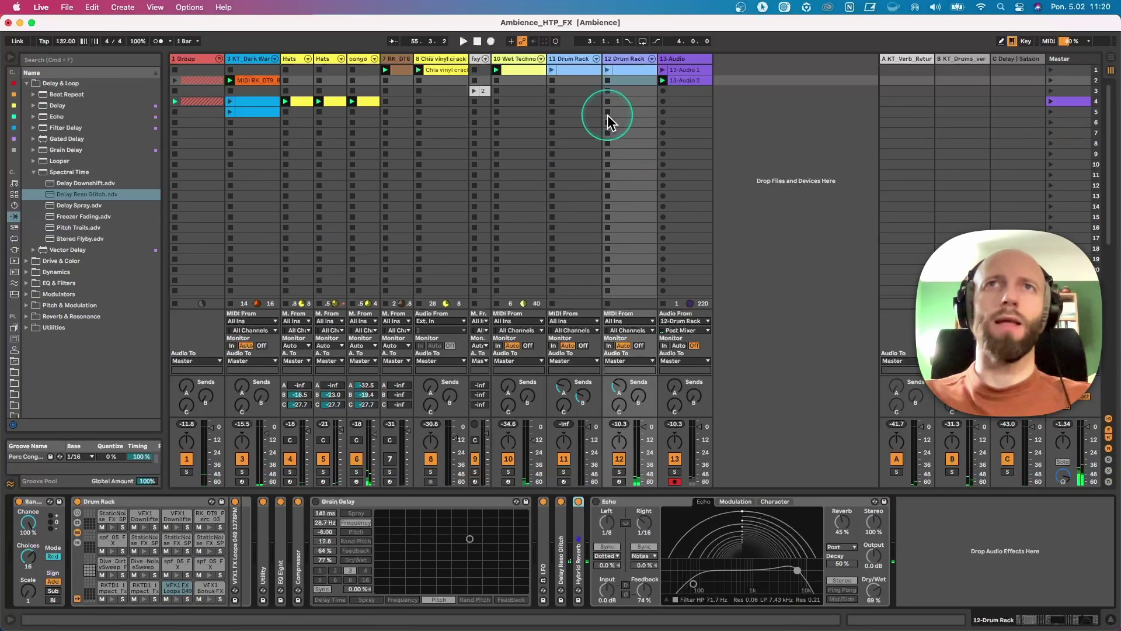
click(691, 69)
click(520, 494)
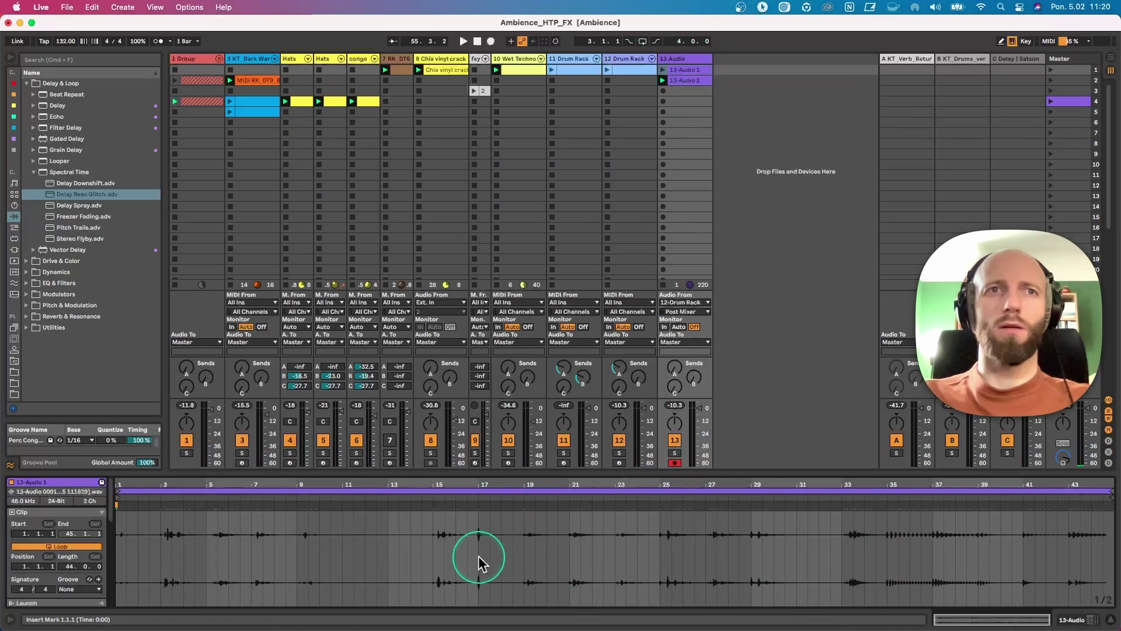
click(687, 80)
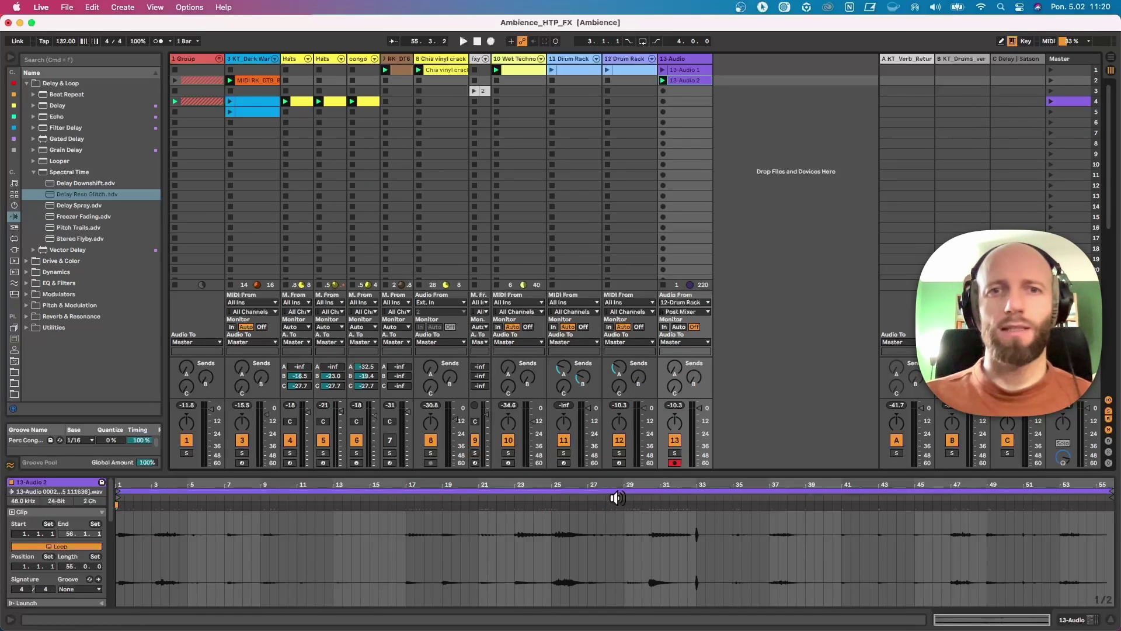
click(659, 504)
click(695, 518)
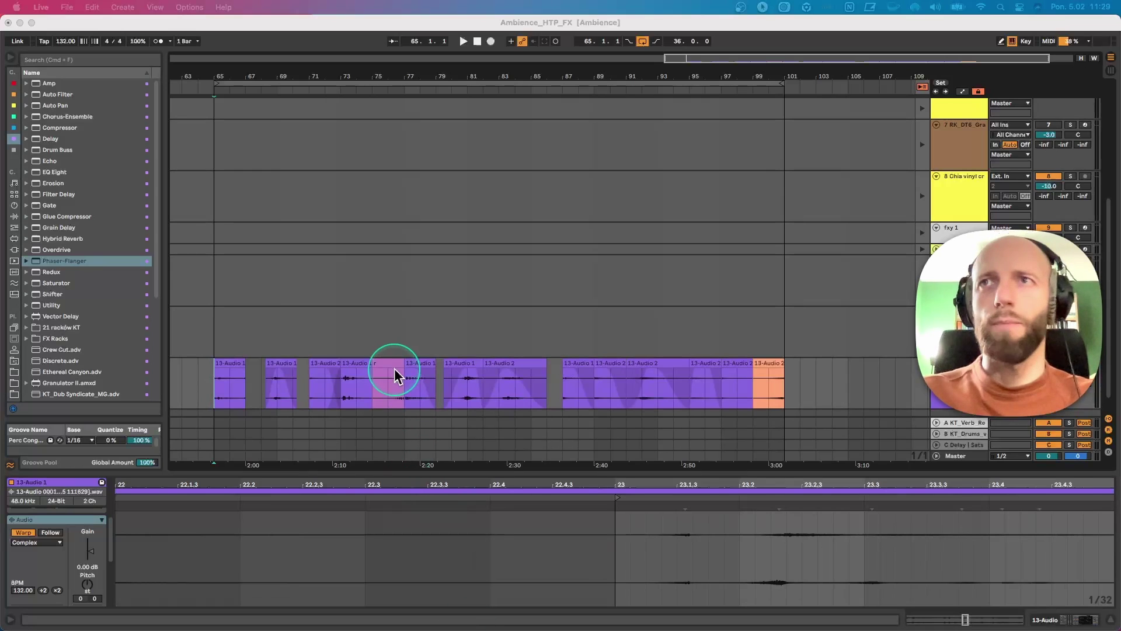
Step: Inspect the arranged clips on track 13 in the Arrangement, including the first clip, the reversed one at bar 75 and the faded one at bar 91
click(228, 369)
click(378, 365)
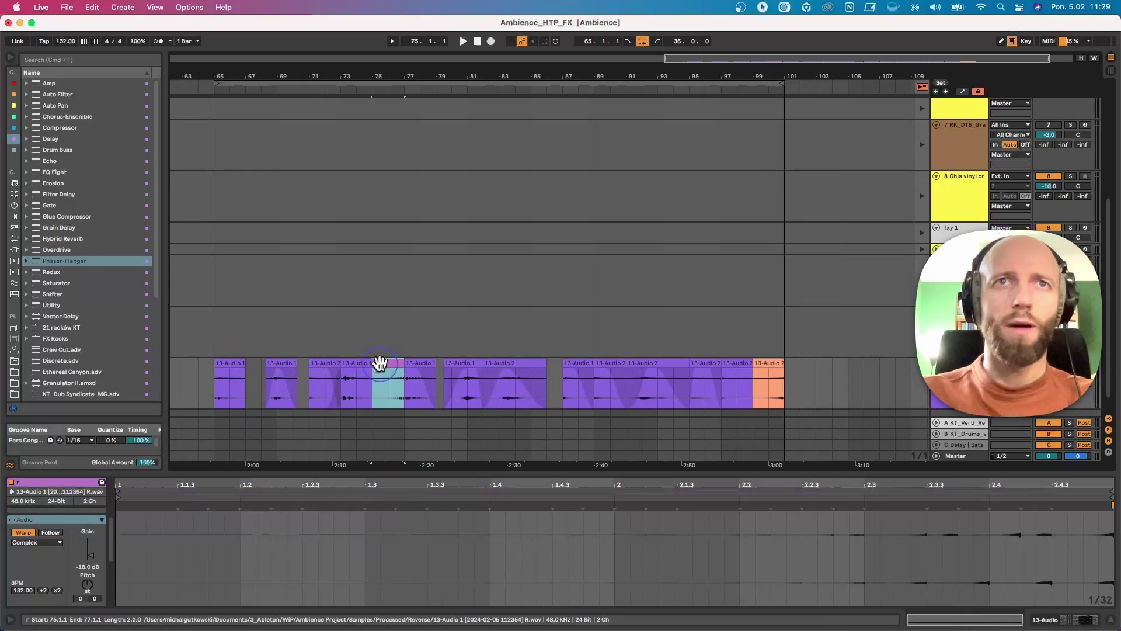
click(467, 486)
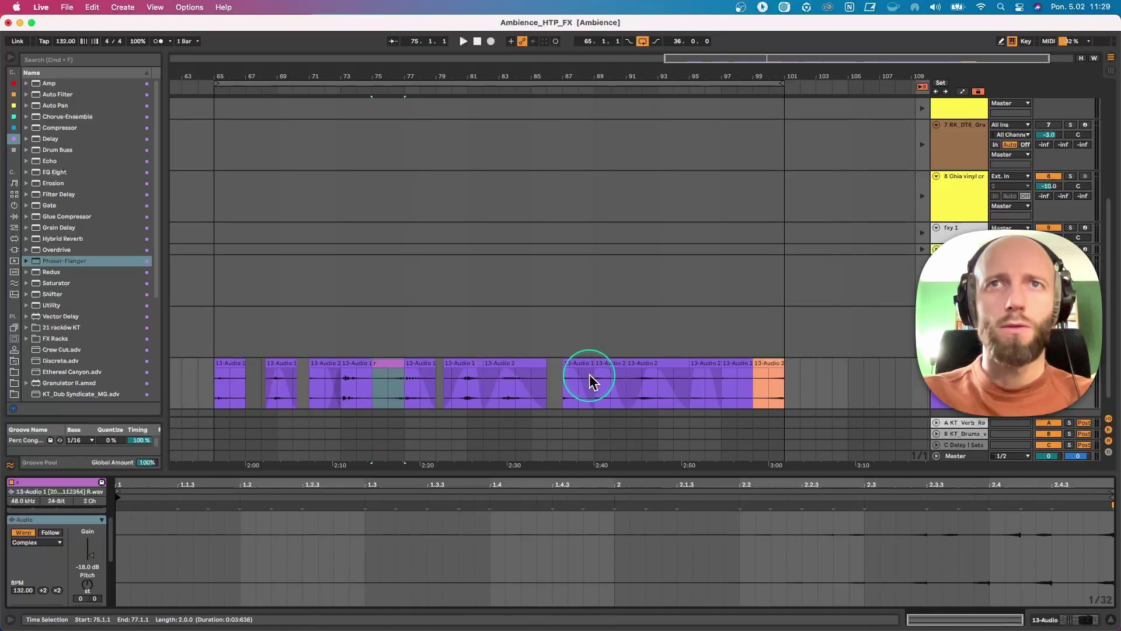
click(610, 360)
click(660, 367)
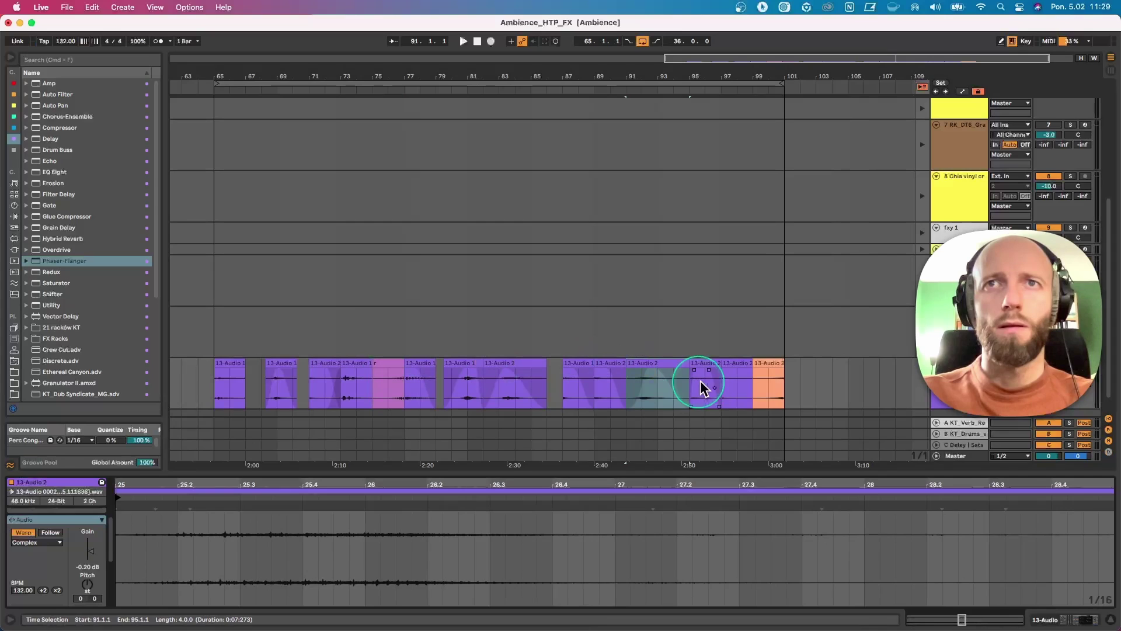
Step: Consolidate the 13-Audio 2 clip spanning bars 97 to 99 on track 13
click(734, 363)
key(super+j)
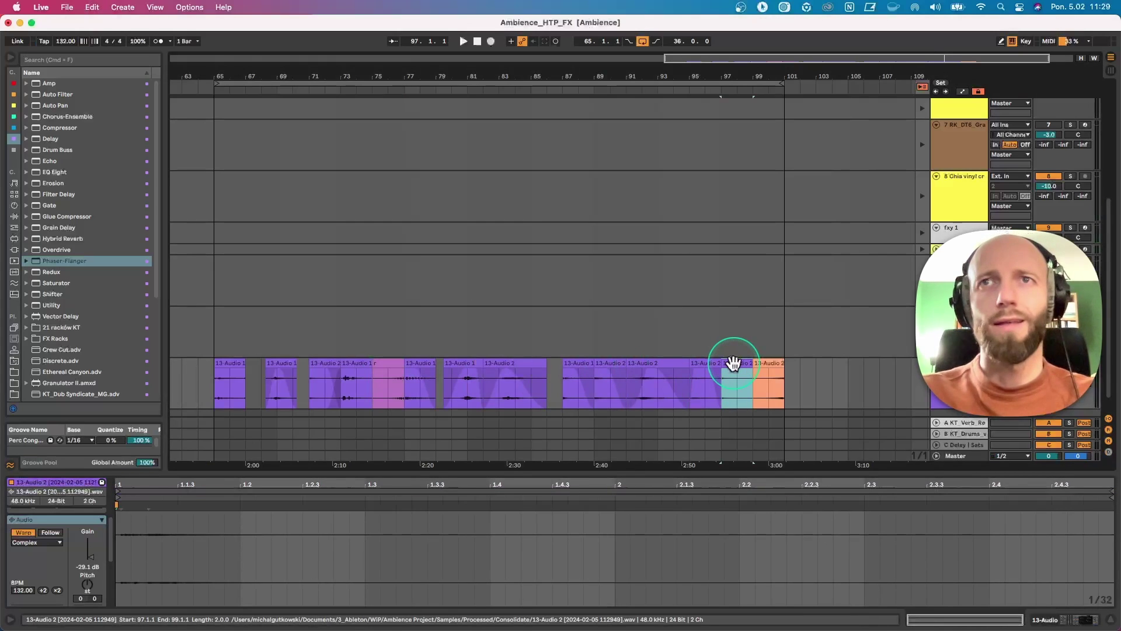
Step: Try reversing the consolidated 13-Audio 2 clip at bars 97 to 99 on track 13, and undo the reversal
key(r)
key(super+z)
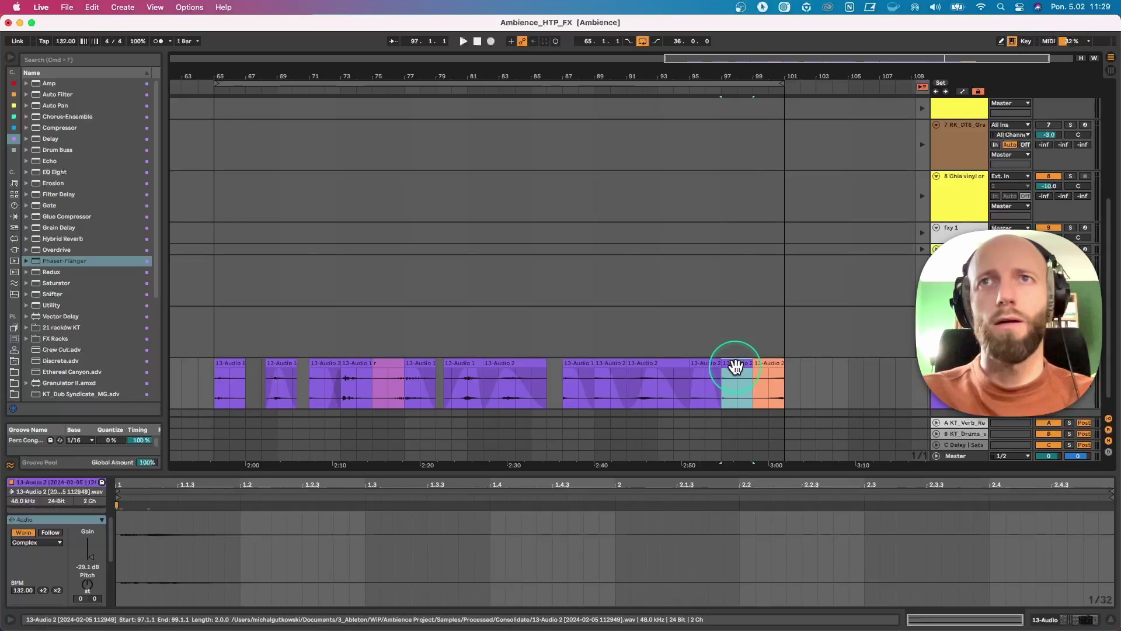
click(387, 374)
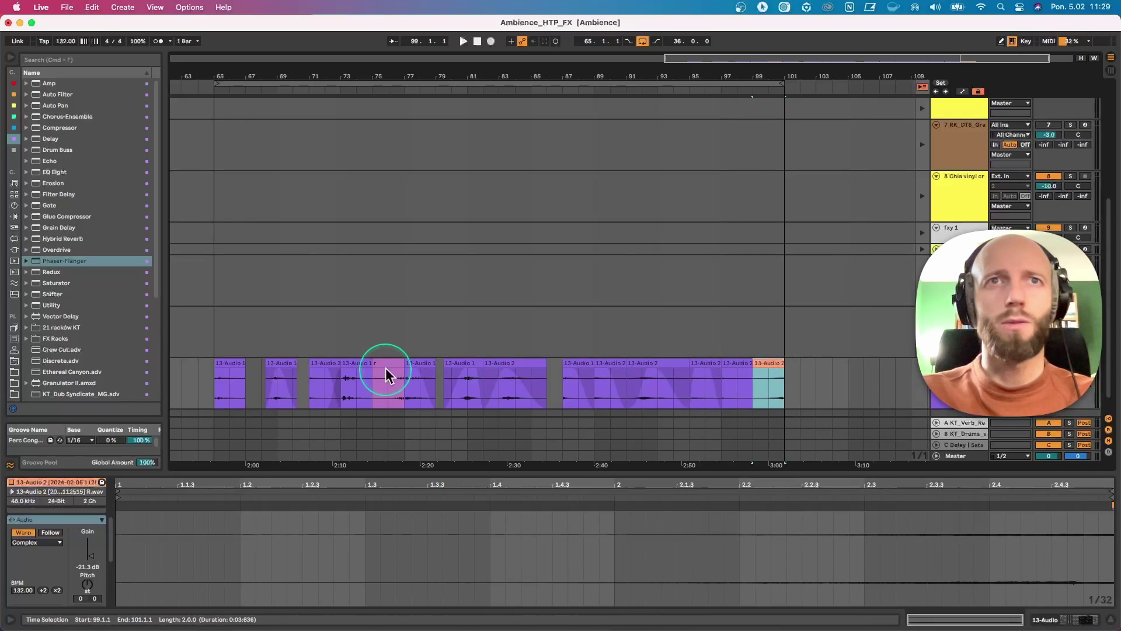
Step: Play the arranged effect clips on track 13 from bar 65 through bar 101 with the track's devices shown, and stop playback
click(227, 364)
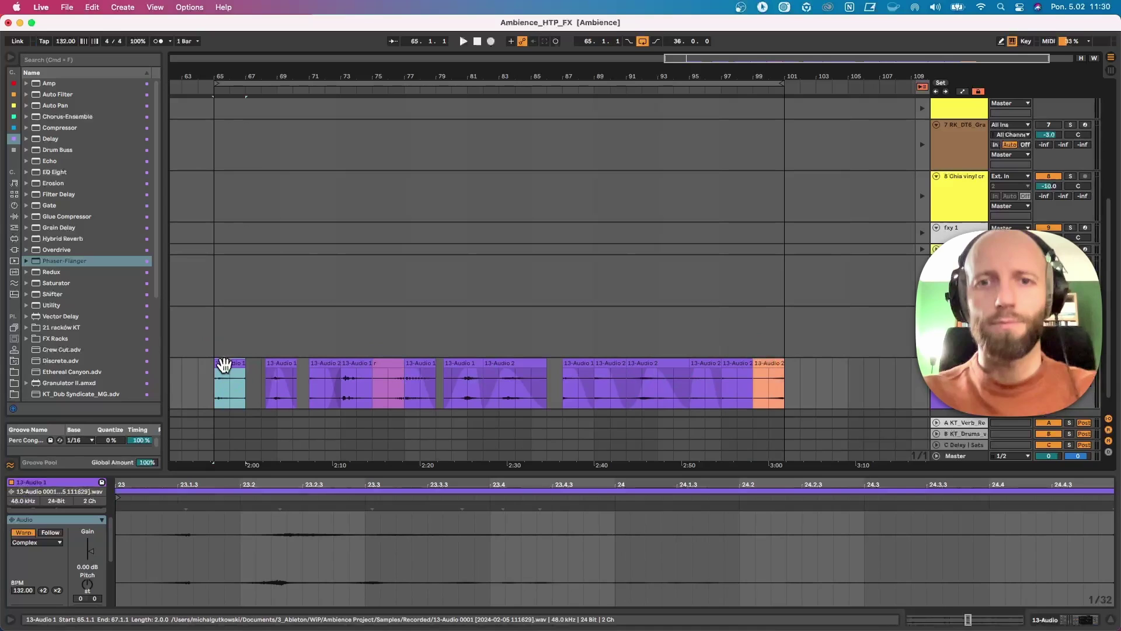
click(248, 393)
key(space)
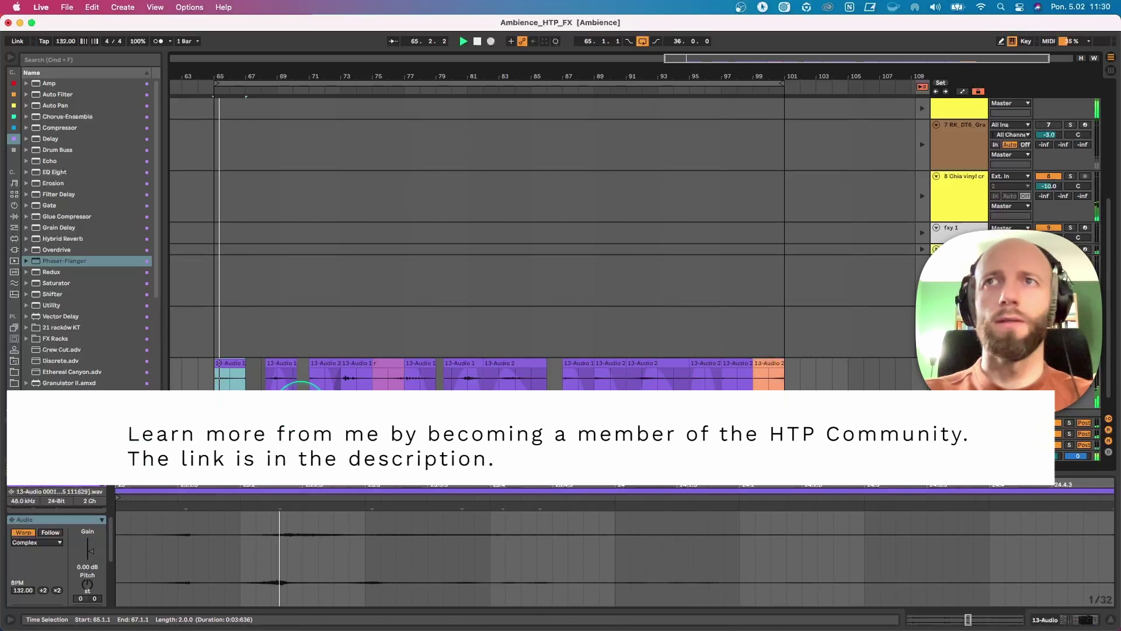
key(shift+Tab)
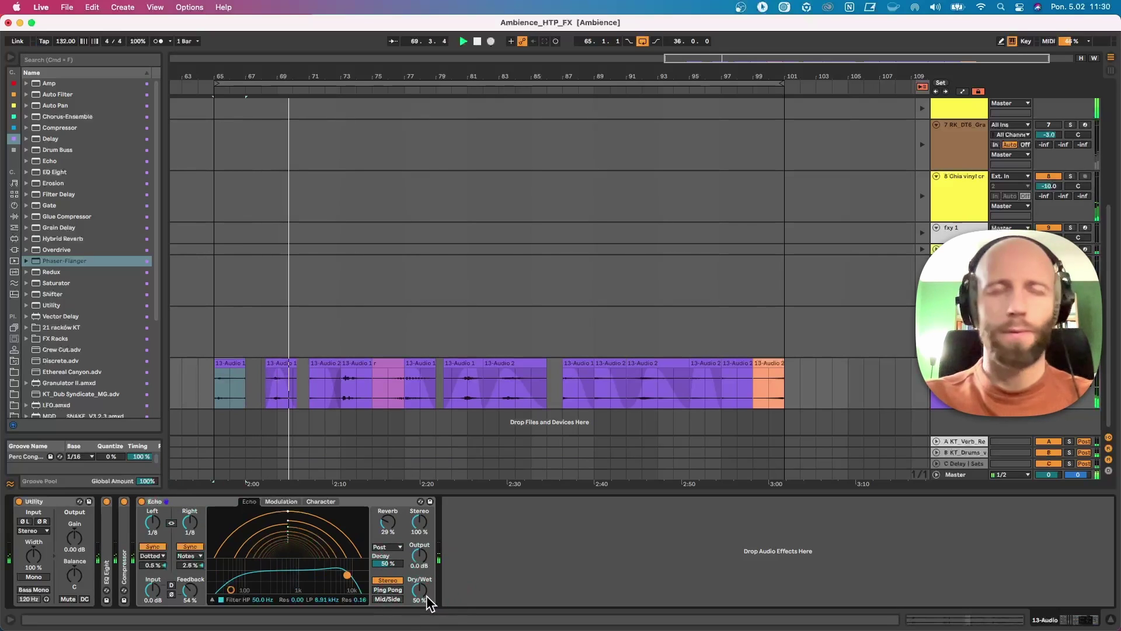
click(425, 601)
click(315, 407)
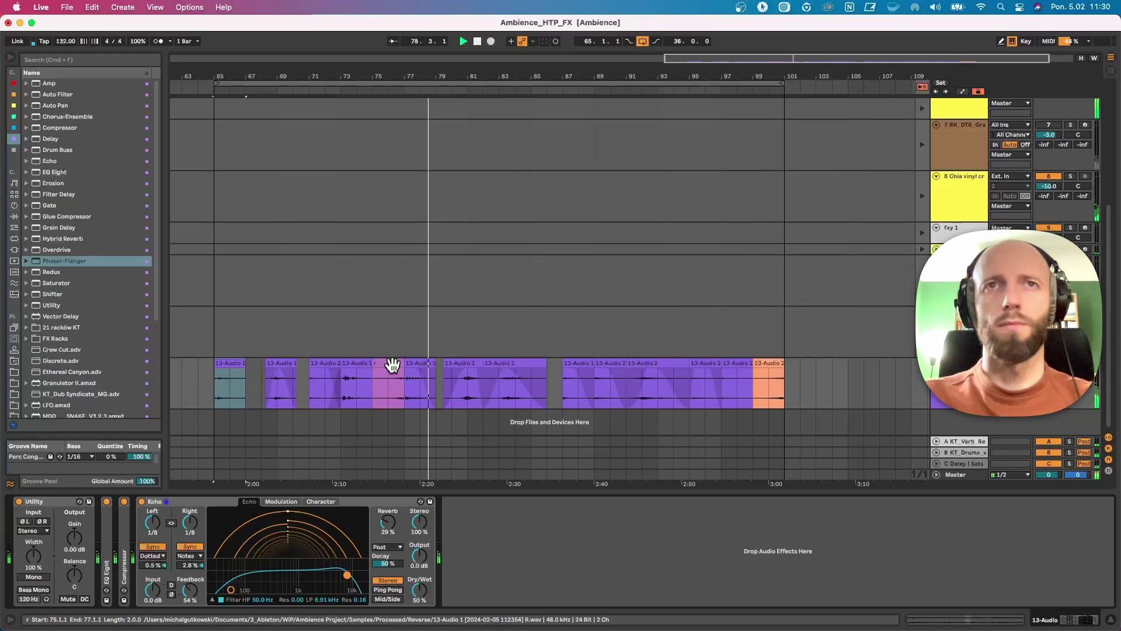
click(392, 365)
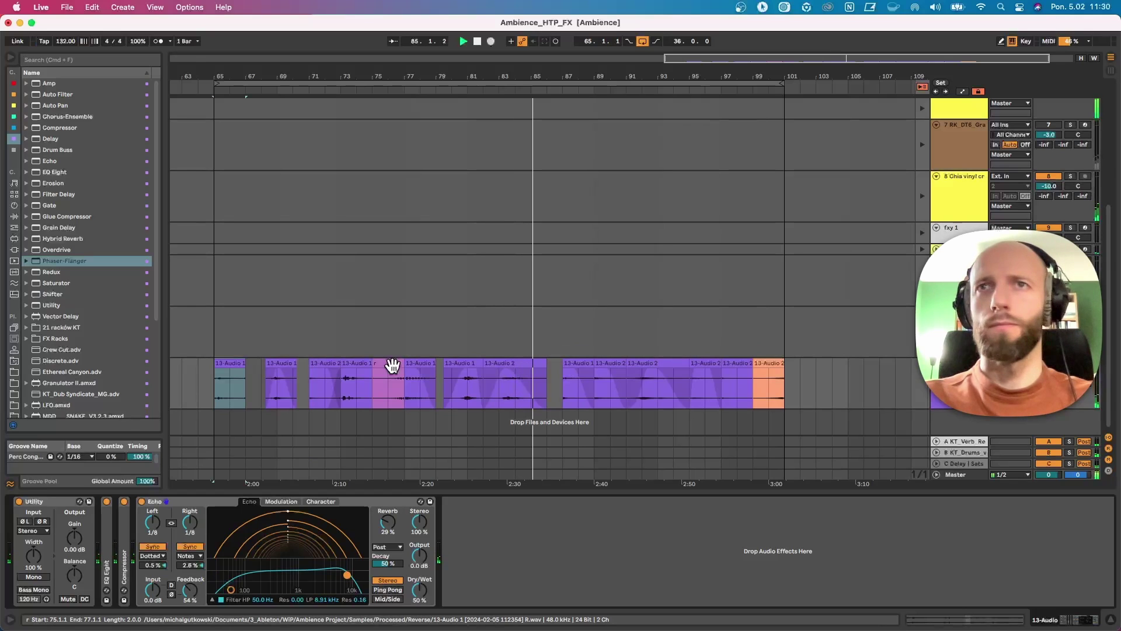
click(462, 405)
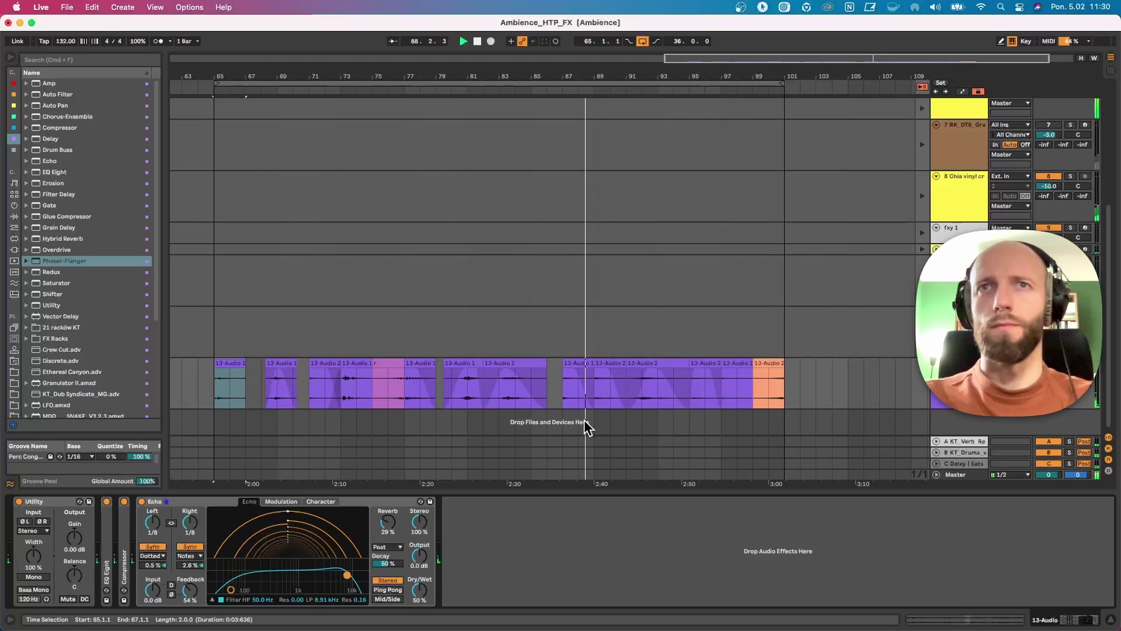
drag(595, 388, 625, 385)
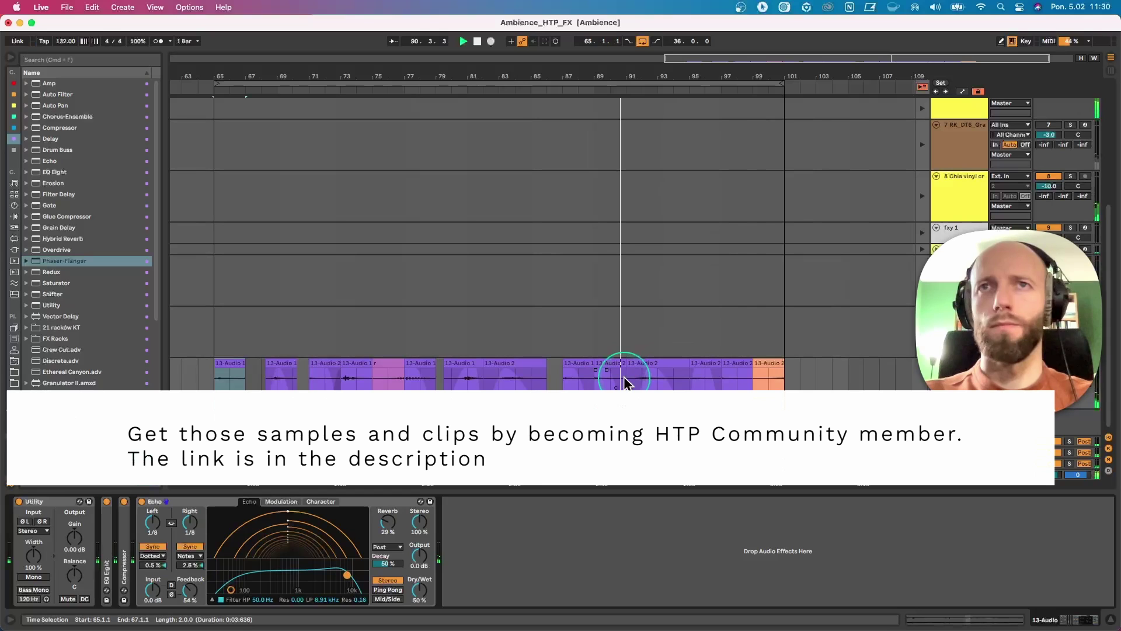
click(666, 387)
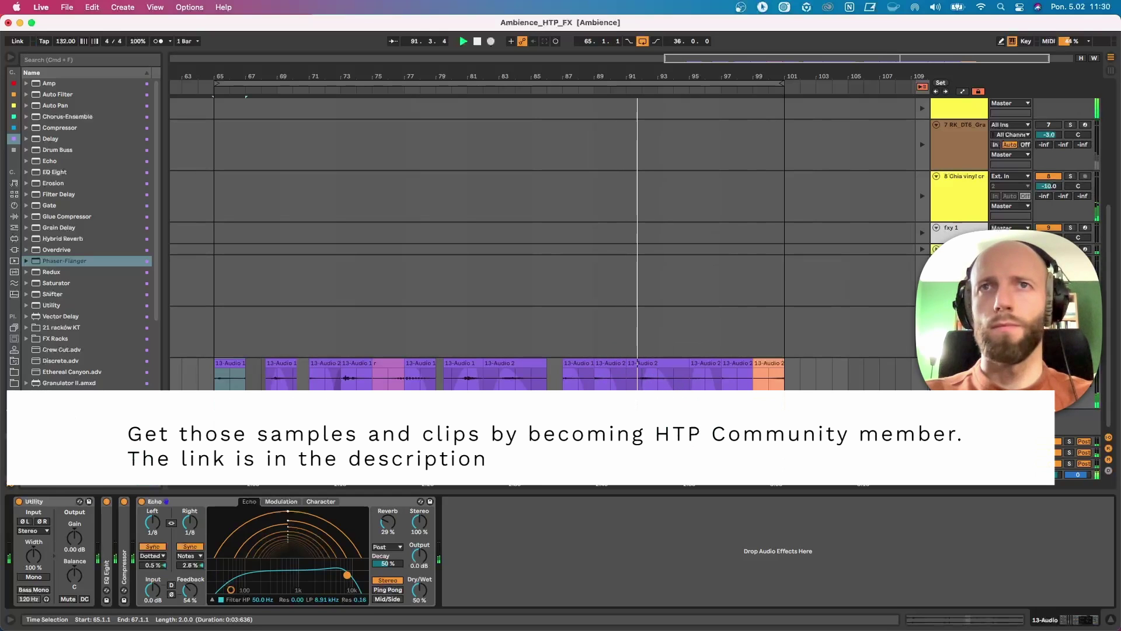
click(693, 421)
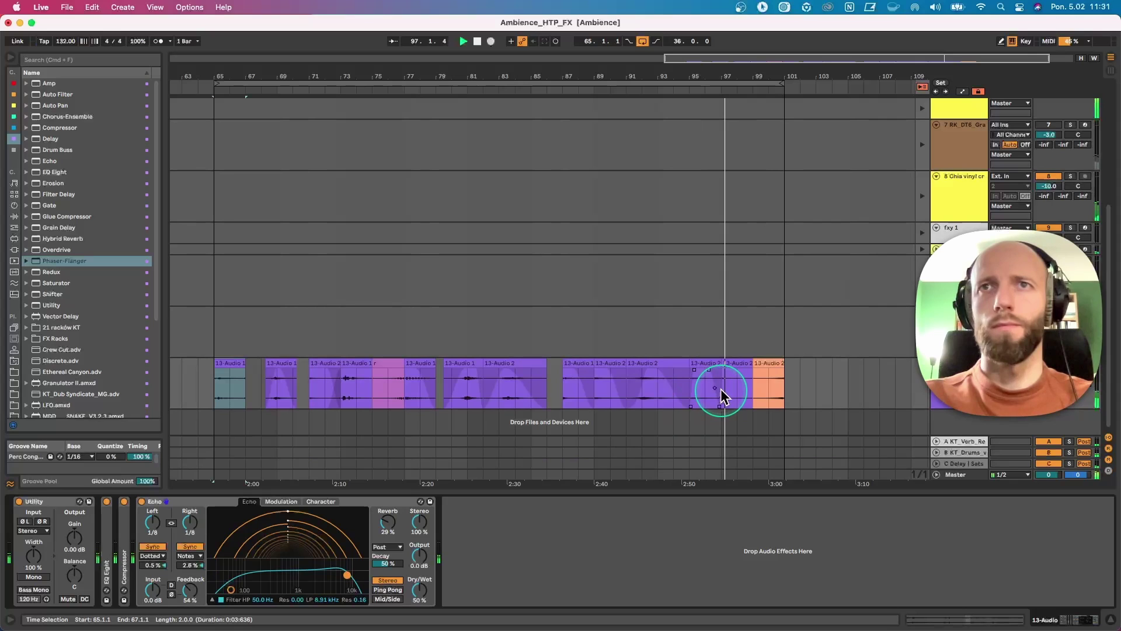
drag(729, 382, 741, 385)
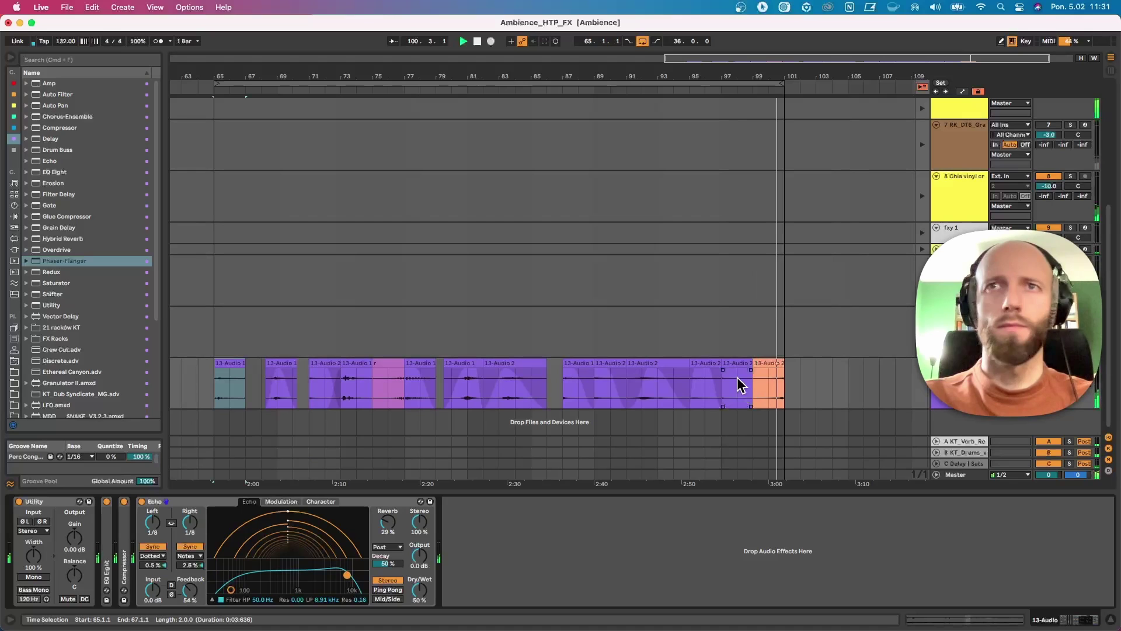
key(space)
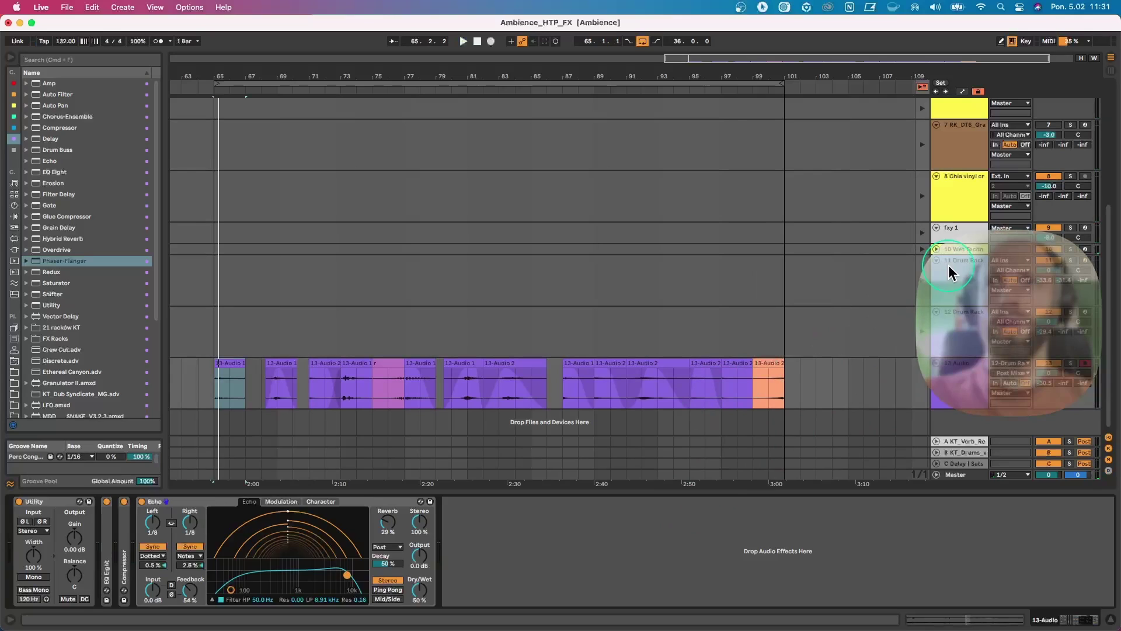
Step: Show track 11's Drum Rack devices, and find the FX_Rack.adg preset in the Ariet > FX folder of the User Library
click(953, 283)
click(118, 504)
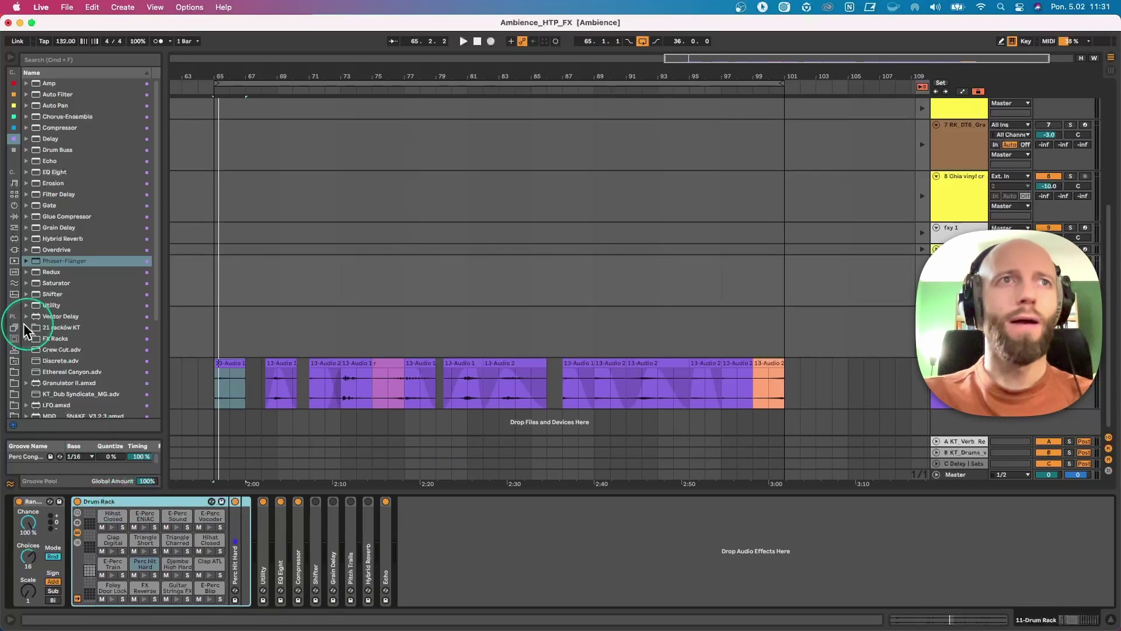
click(16, 354)
scroll(125, 307, up, 5)
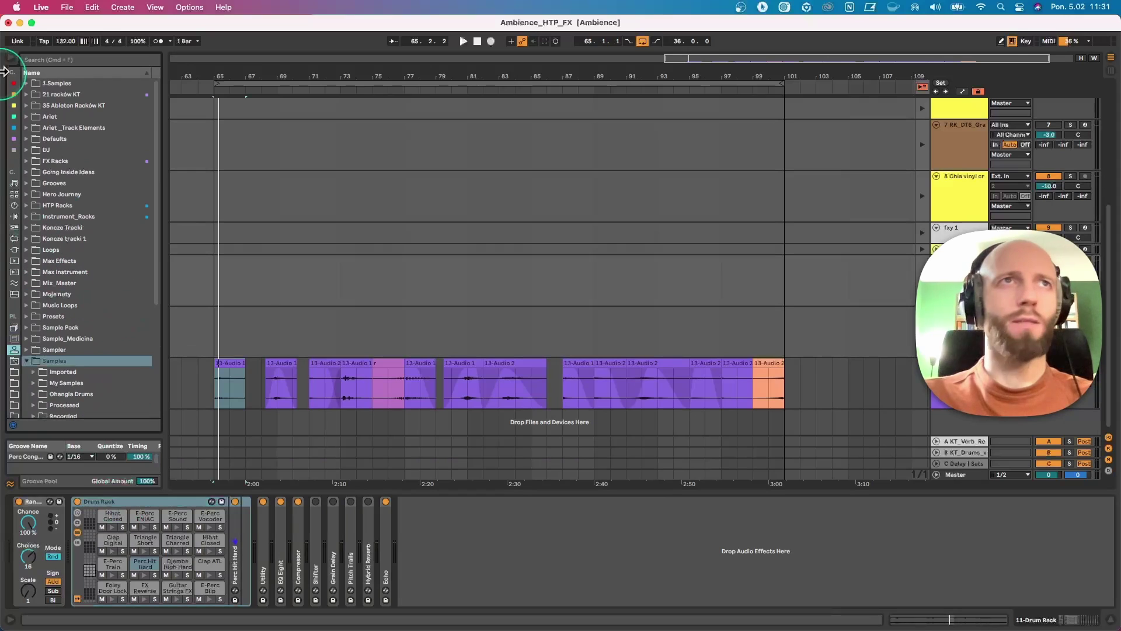
click(26, 116)
click(34, 139)
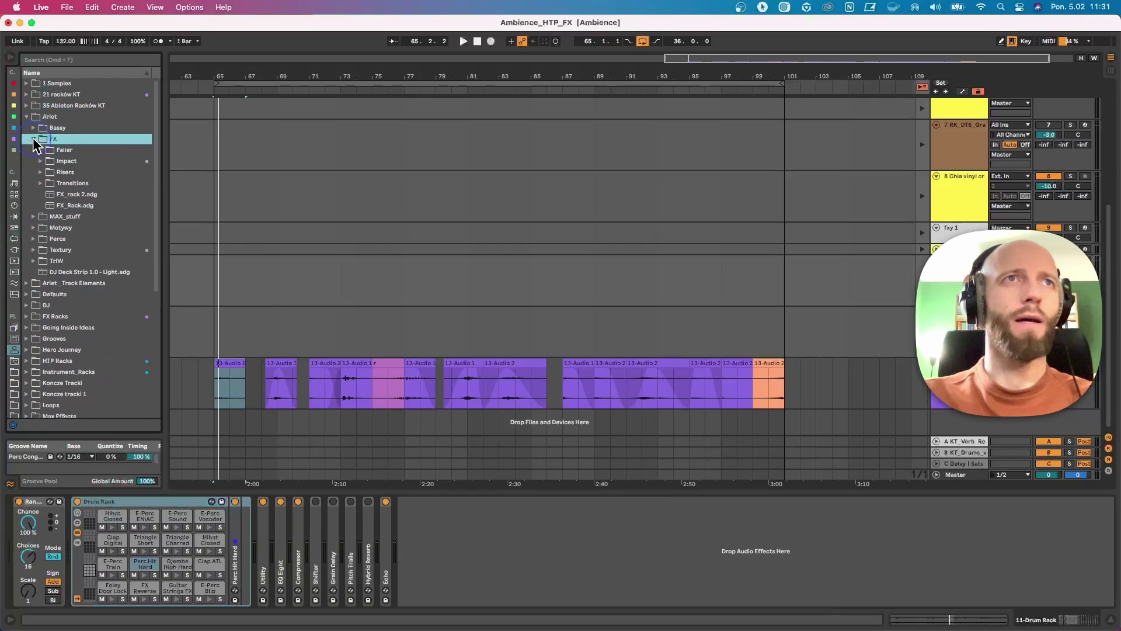
click(73, 195)
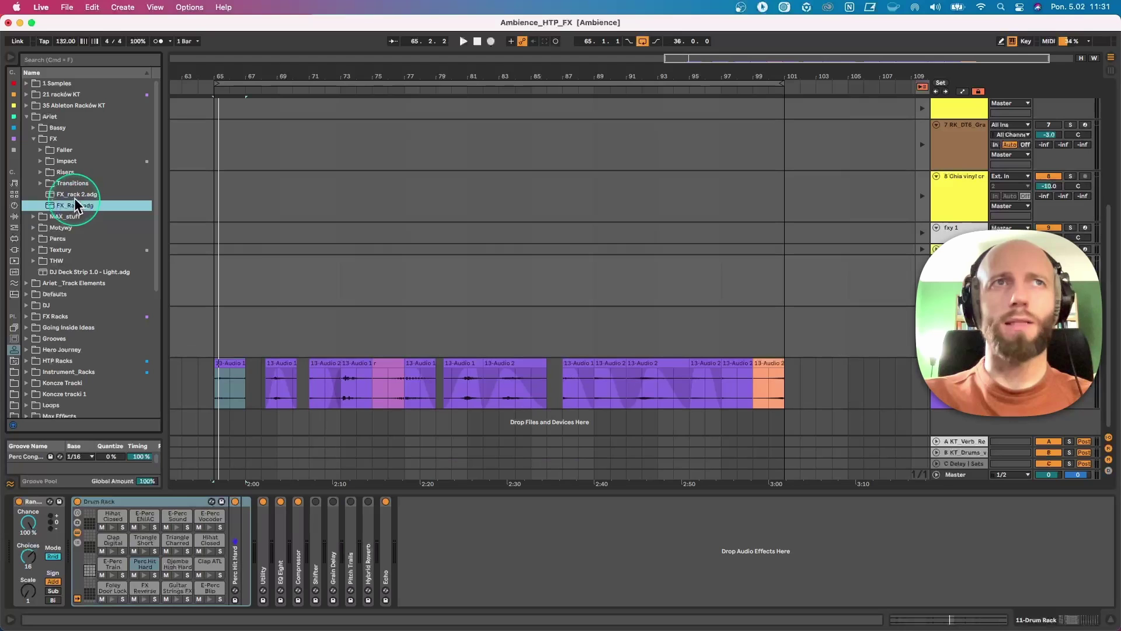
click(79, 205)
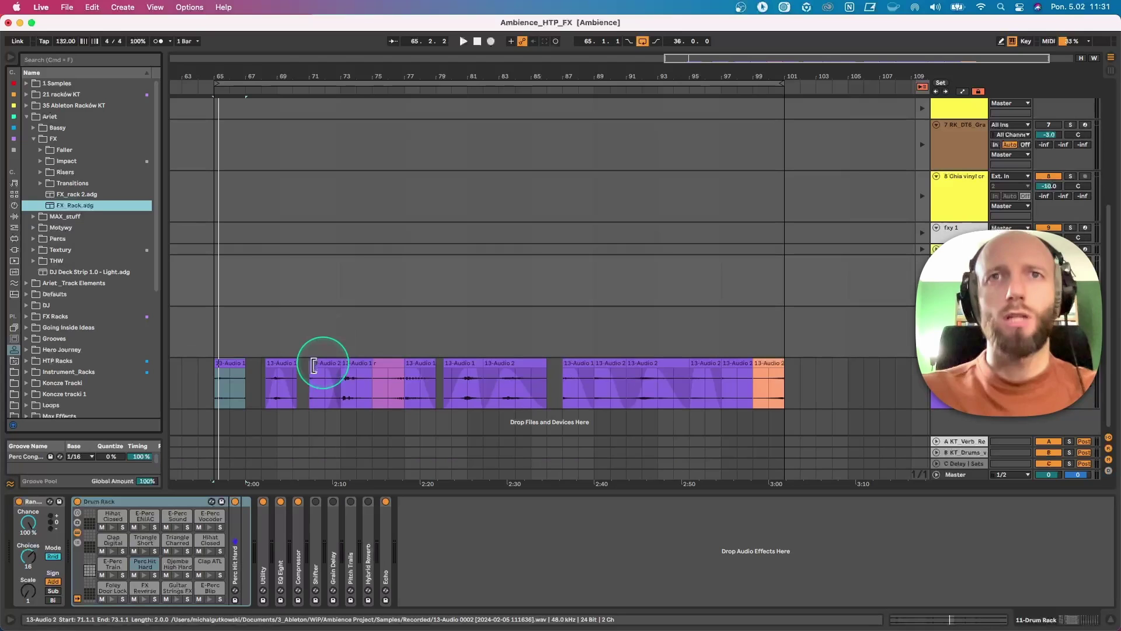
Step: Select the whole range of arranged clips on track 13 from bar 65 to bar 101
click(233, 365)
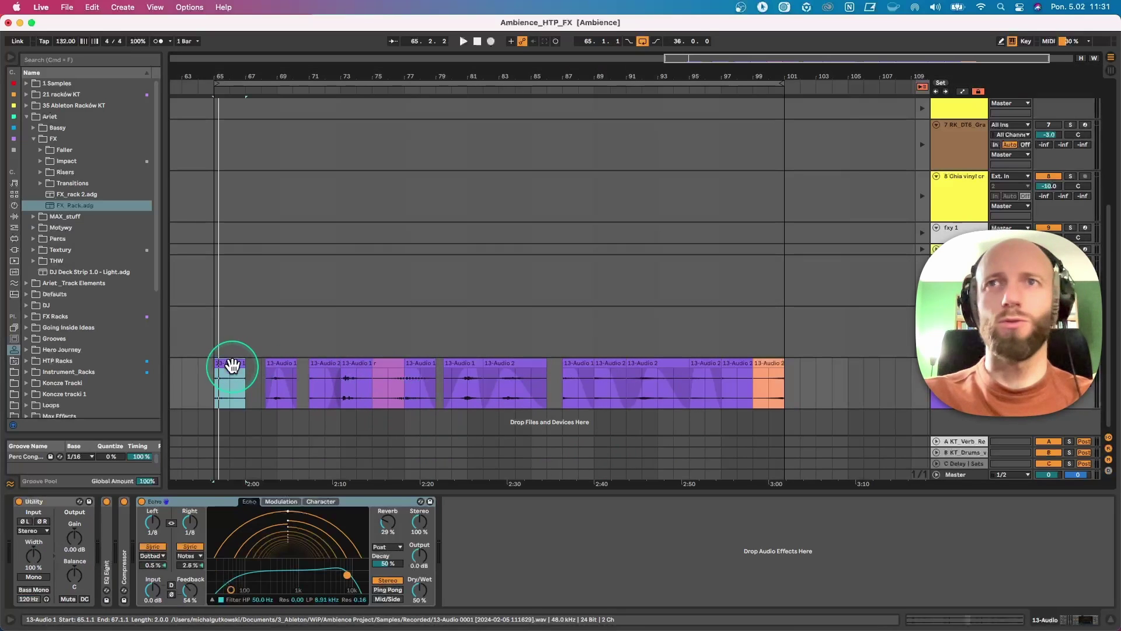
click(224, 385)
drag(214, 380, 799, 397)
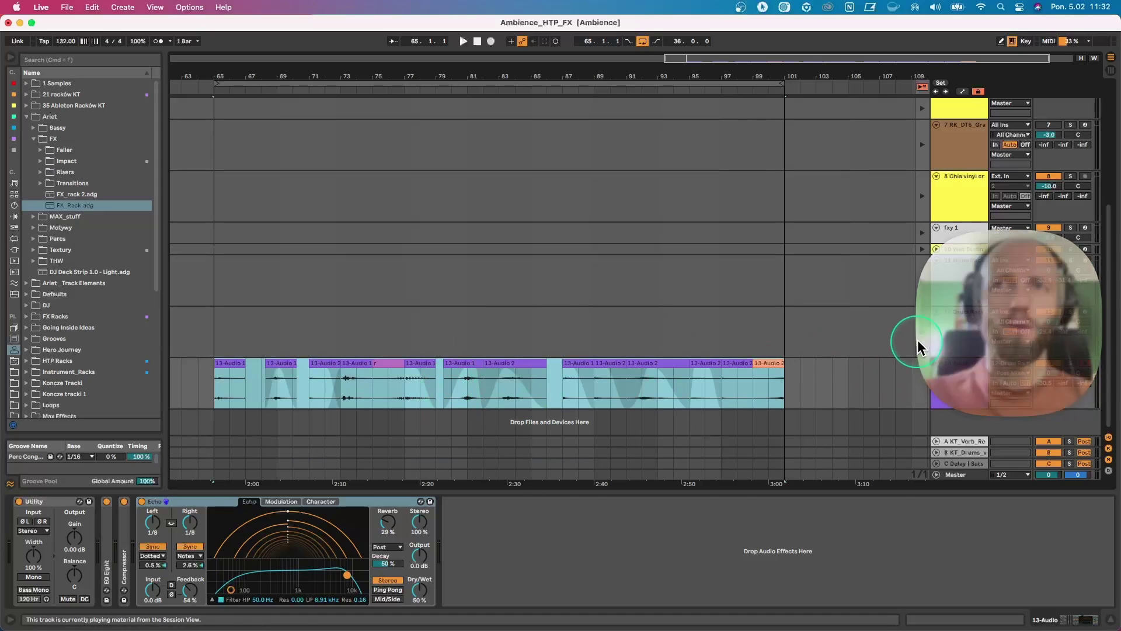
Step: Examine the StaticNoise_FX_SP16 and spf_05_FX Loop samples in track 12's Drum Rack, looking closely at their waveforms and playback regions
click(964, 333)
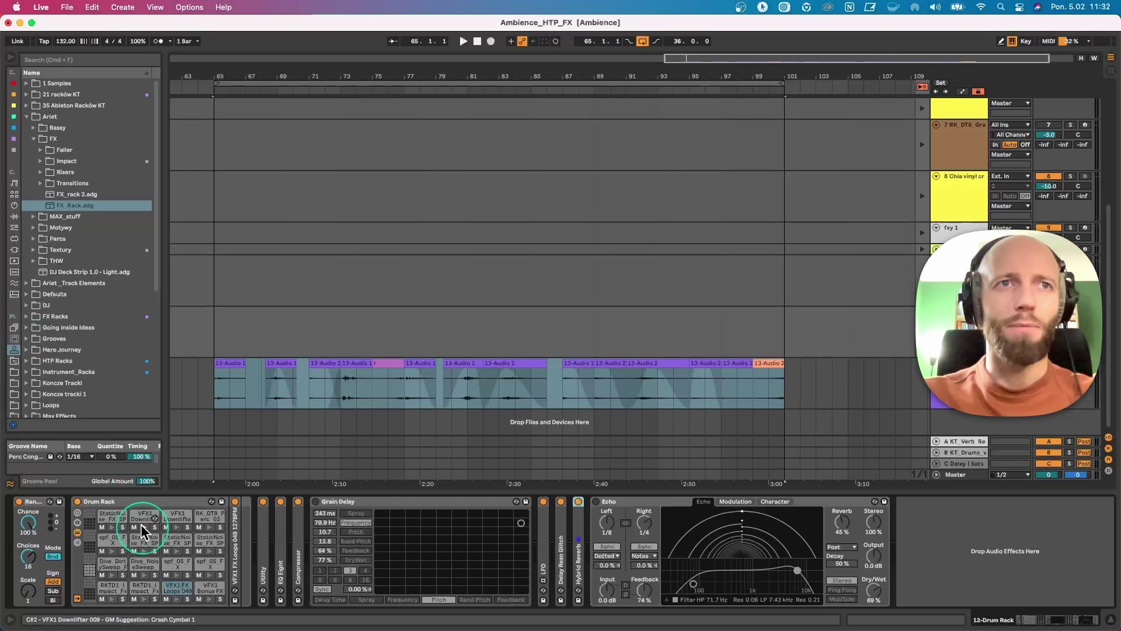
click(117, 515)
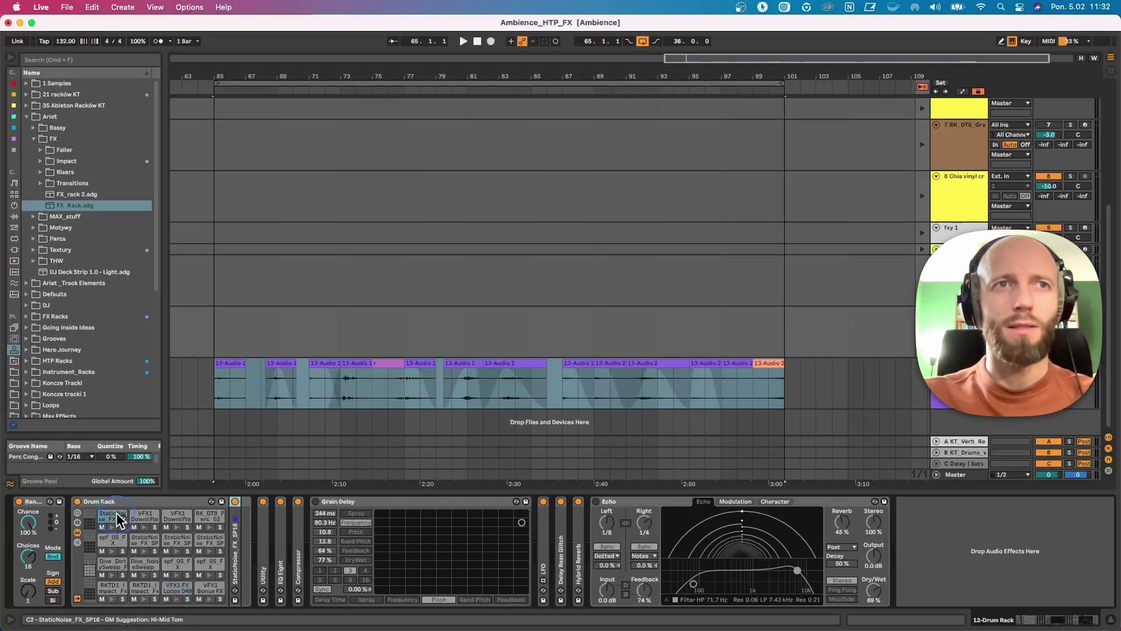
double_click(233, 526)
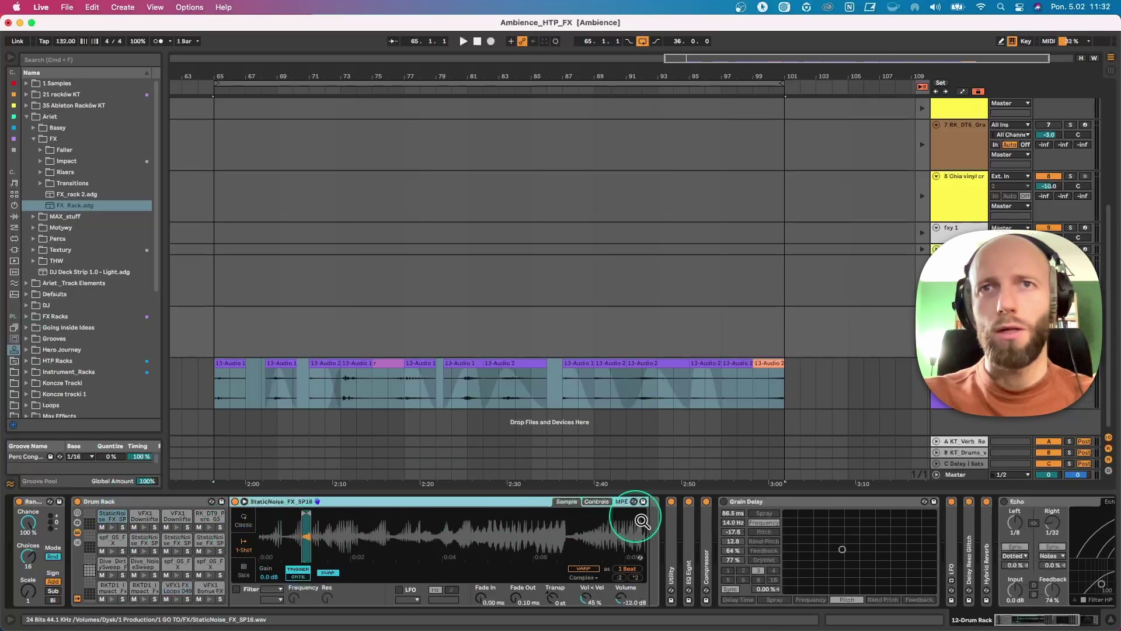
drag(302, 533, 325, 533)
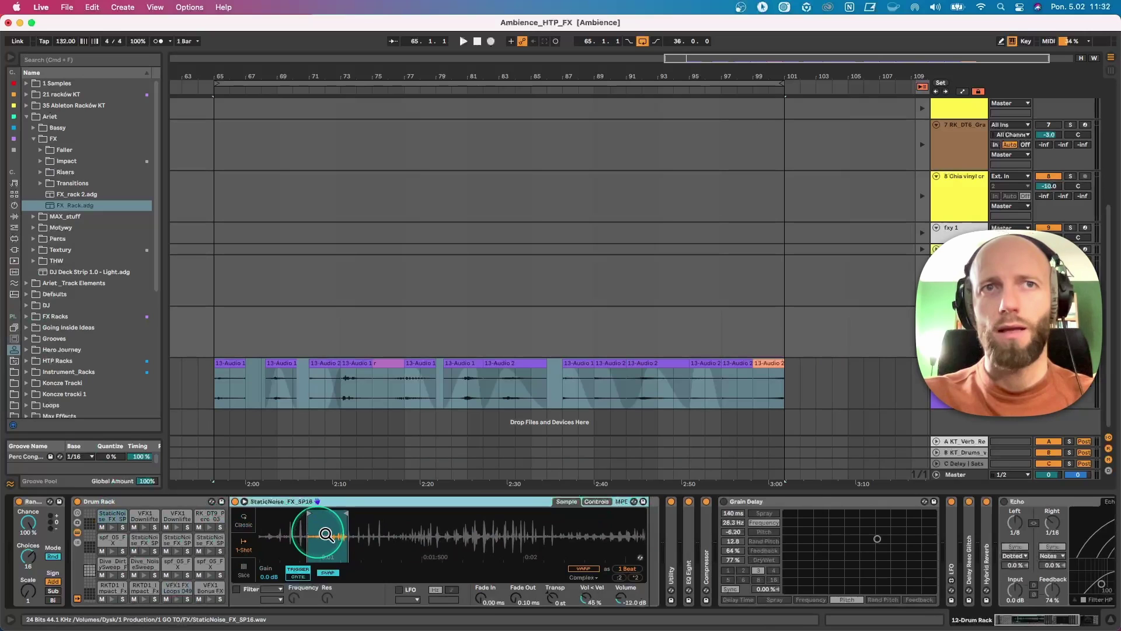
click(209, 528)
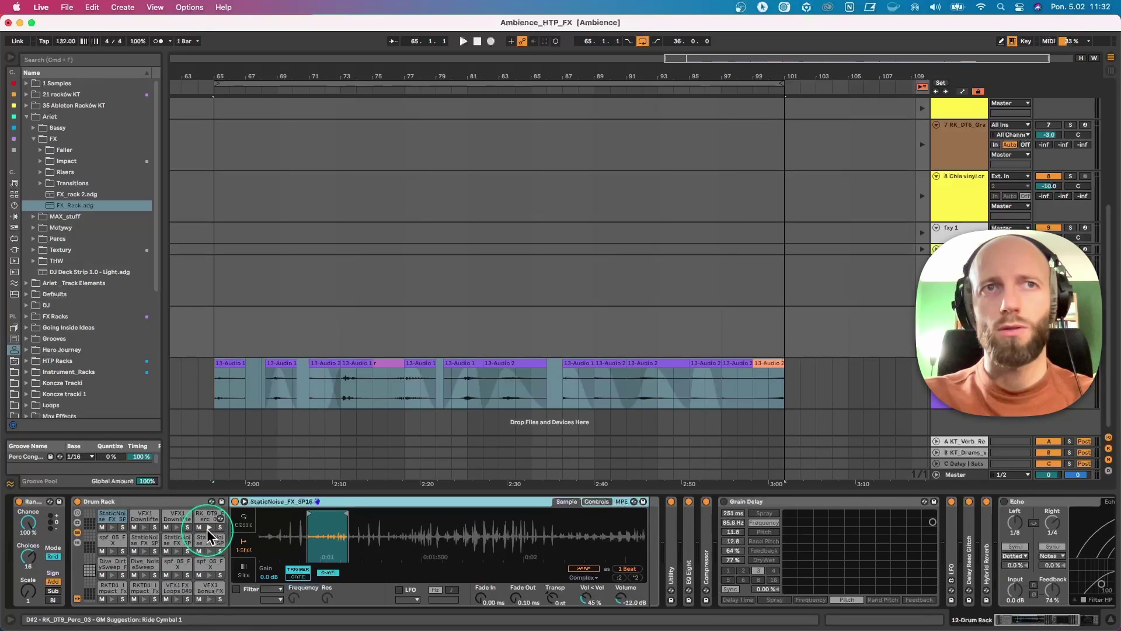
click(205, 560)
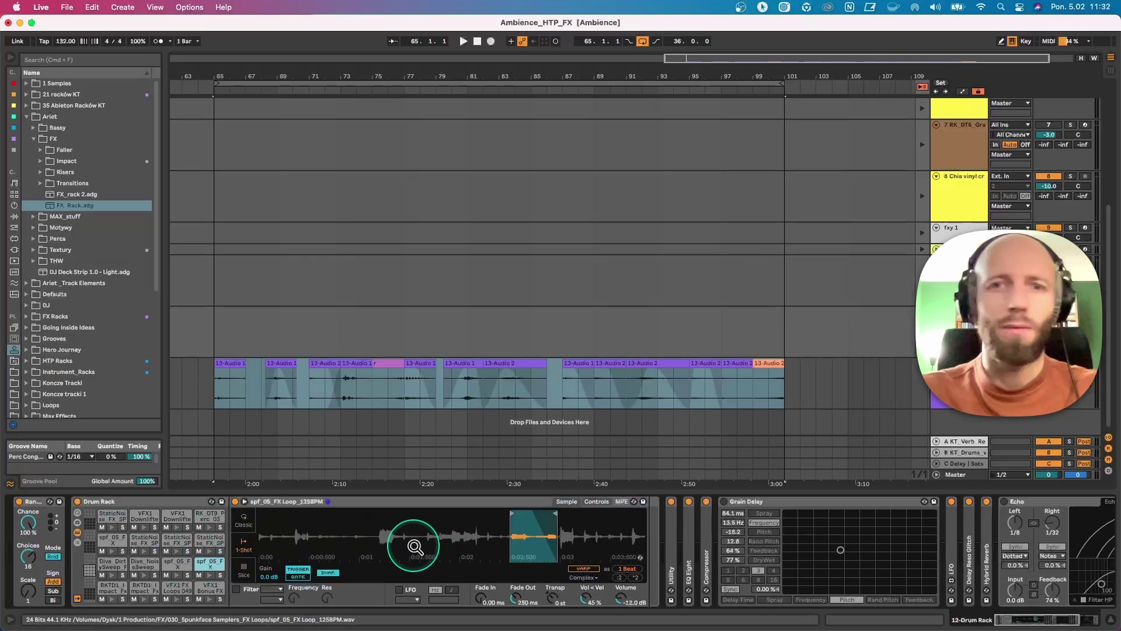
drag(415, 546, 415, 536)
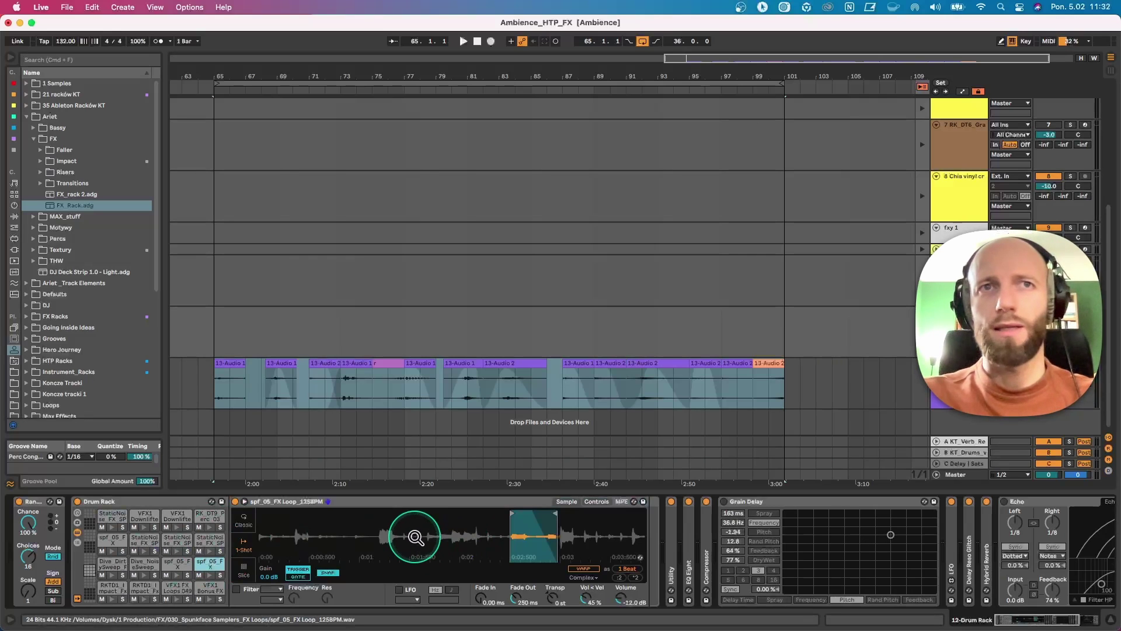
Step: View the full arrangement, switch to Session View, and play the set with track 3 soloed and unsoloed before stopping
click(494, 62)
drag(495, 62, 745, 121)
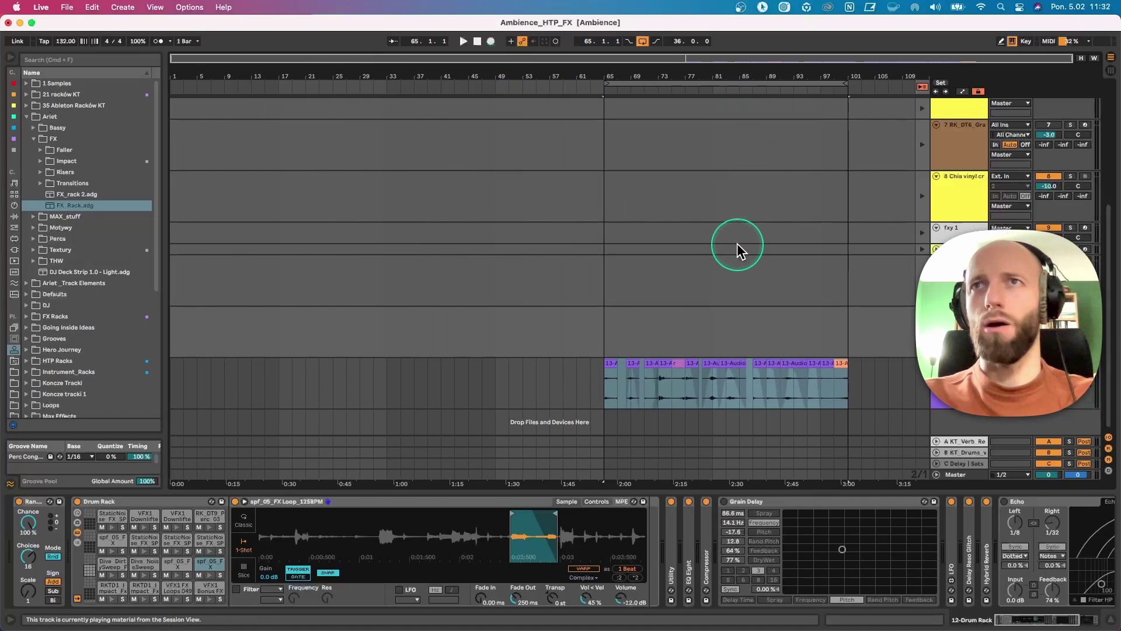
key(Tab)
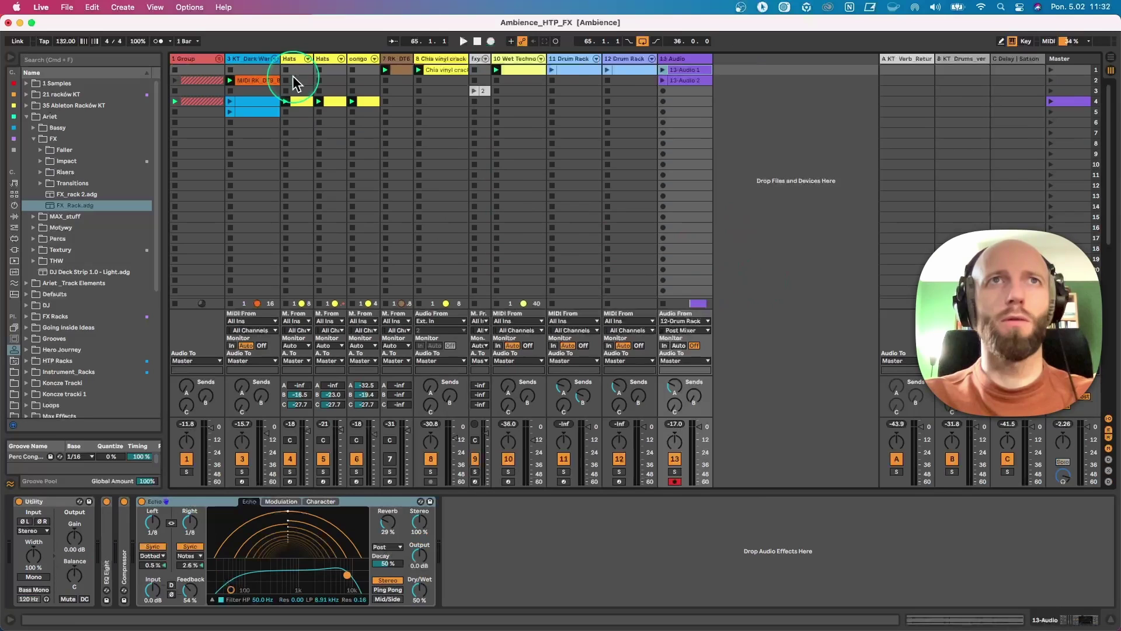
key(space)
click(241, 471)
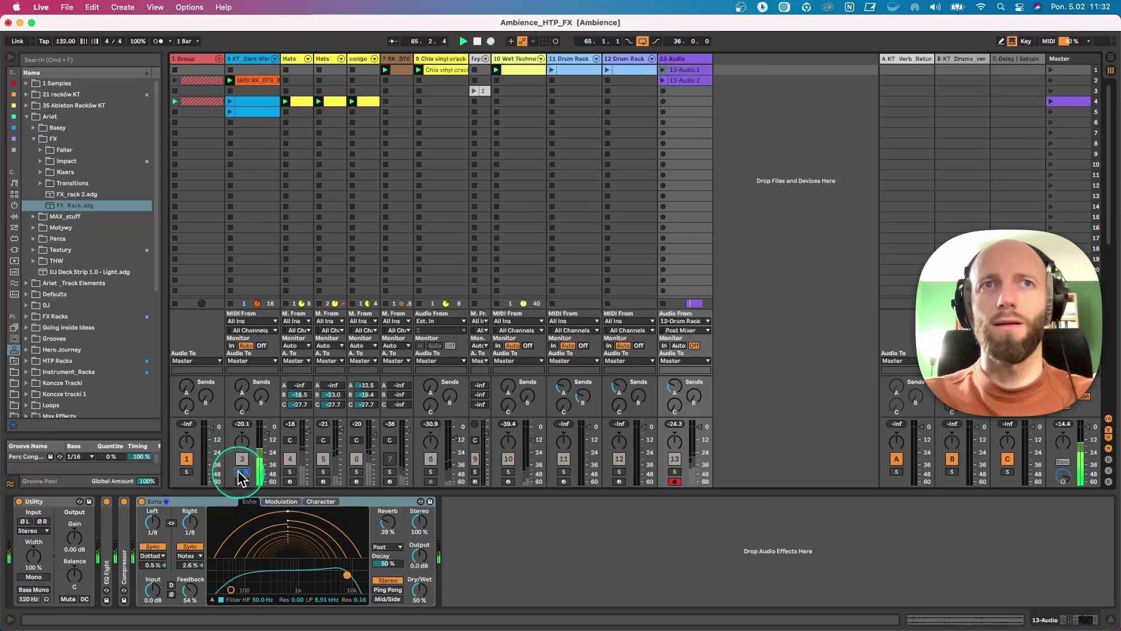
click(241, 471)
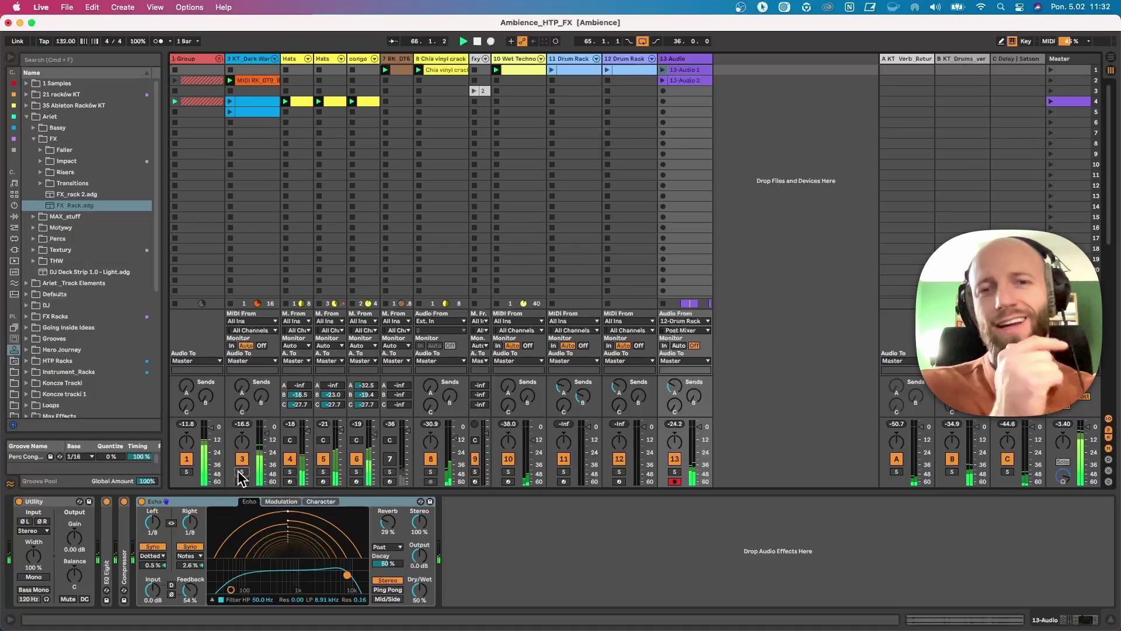
key(space)
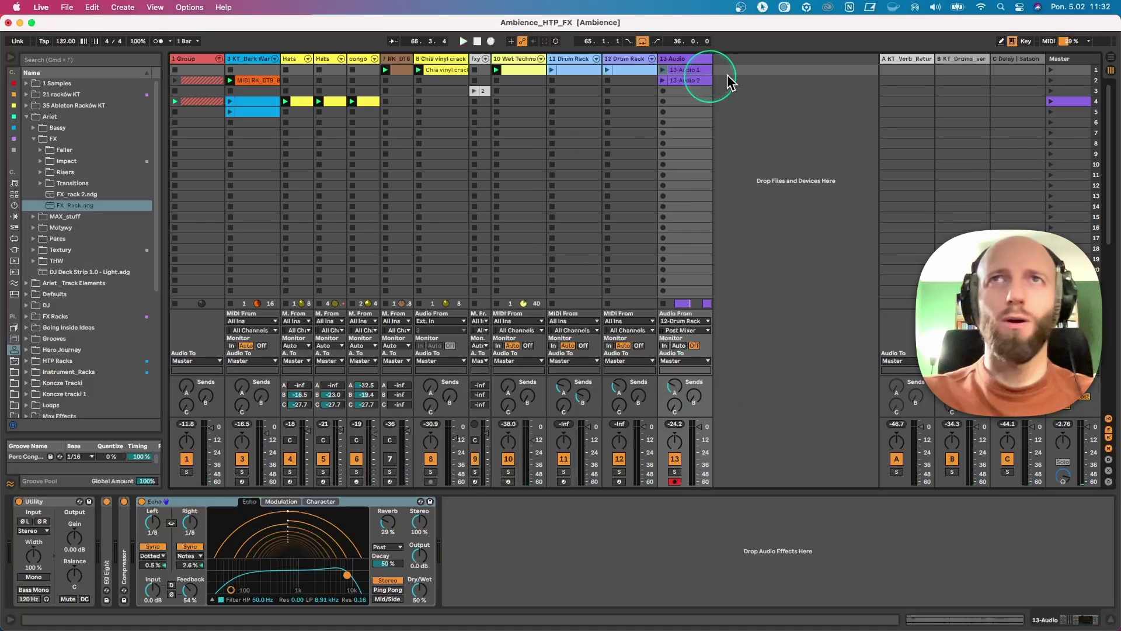
Step: Open the MIDI RK_DT9 Bass Loops clip on track 3 and examine its notes in an enlarged clip editor
click(663, 237)
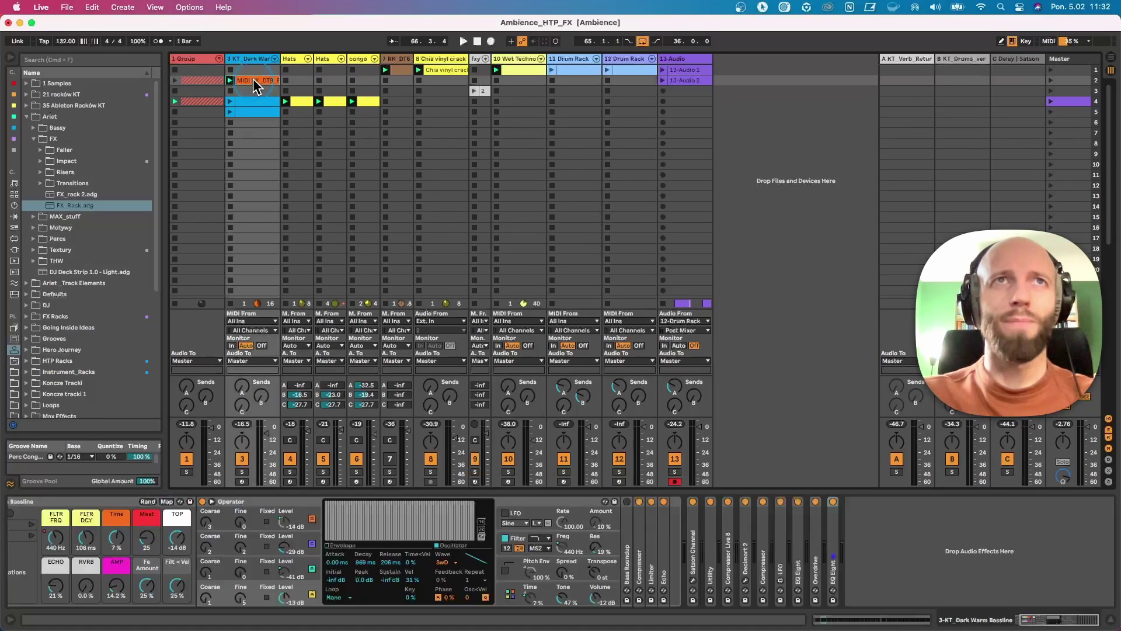
double_click(254, 79)
click(364, 538)
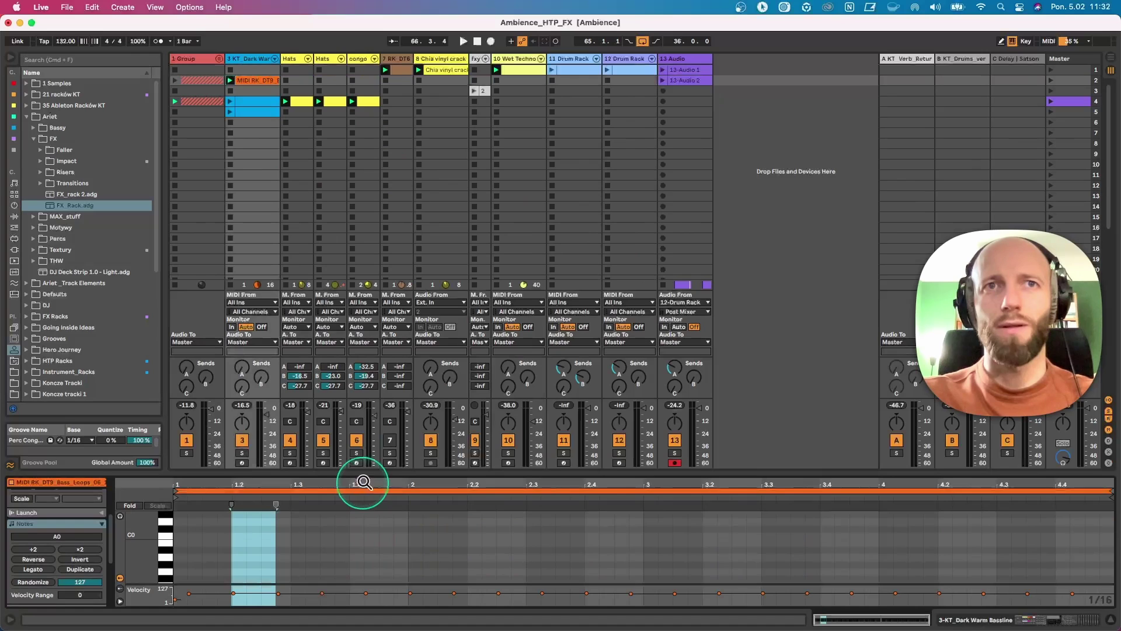
drag(360, 471, 358, 328)
click(252, 339)
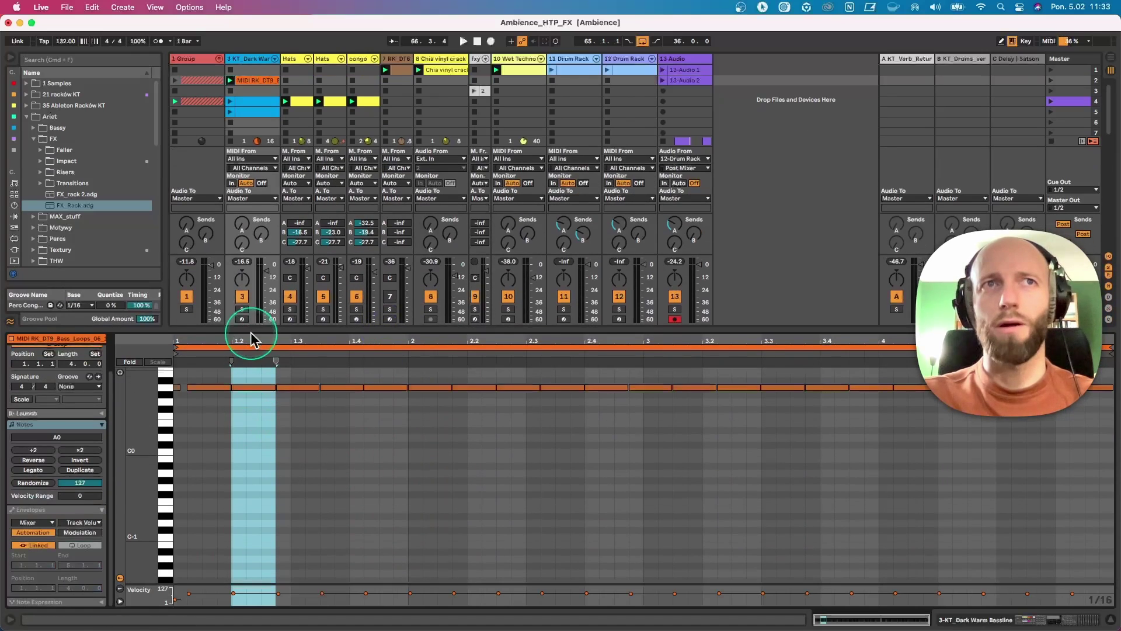
drag(251, 328, 272, 491)
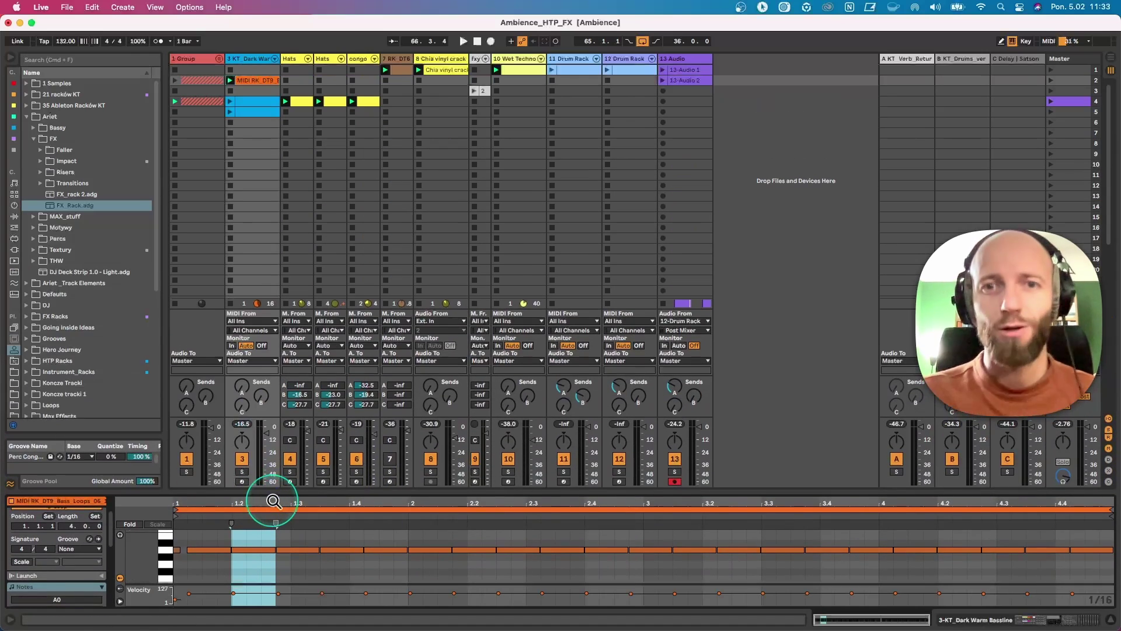